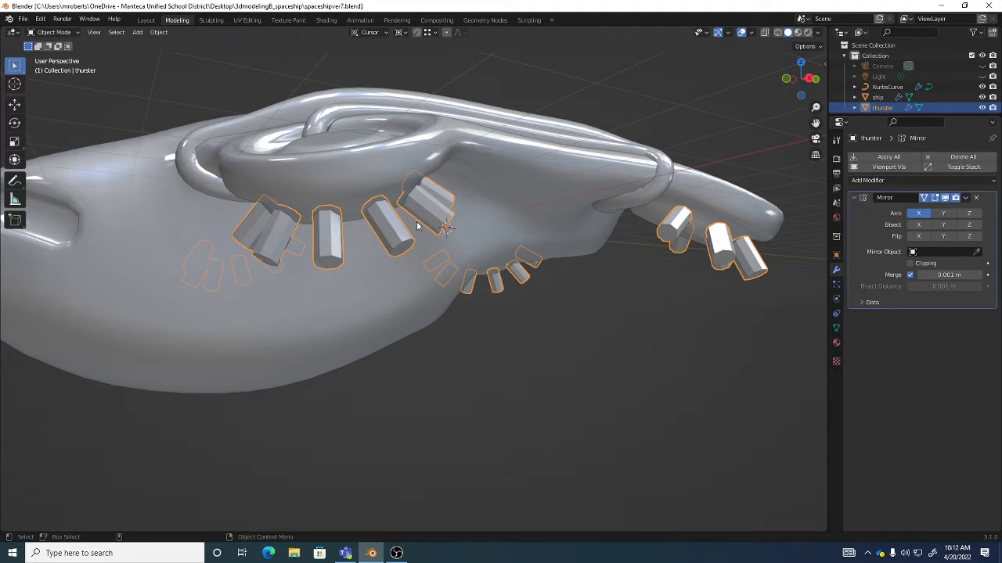
# Add a NURBS curve to the spaceship scene in Object Mode.
pyautogui.moveTo(476, 241); pyautogui.dragTo(427, 231, button='middle')
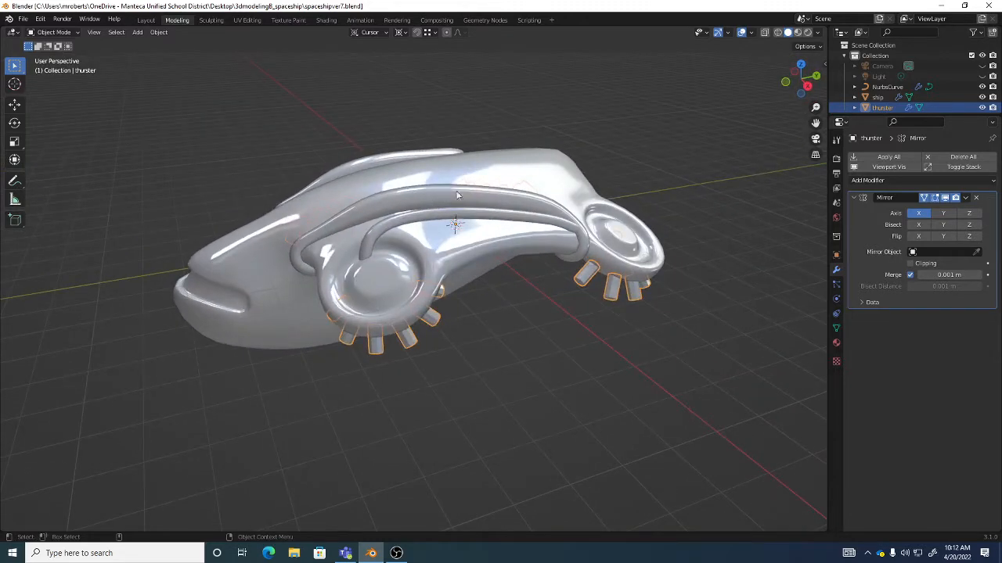
pyautogui.moveTo(479, 250); pyautogui.dragTo(481, 224, button='middle')
pyautogui.scroll(3, 479, 235)
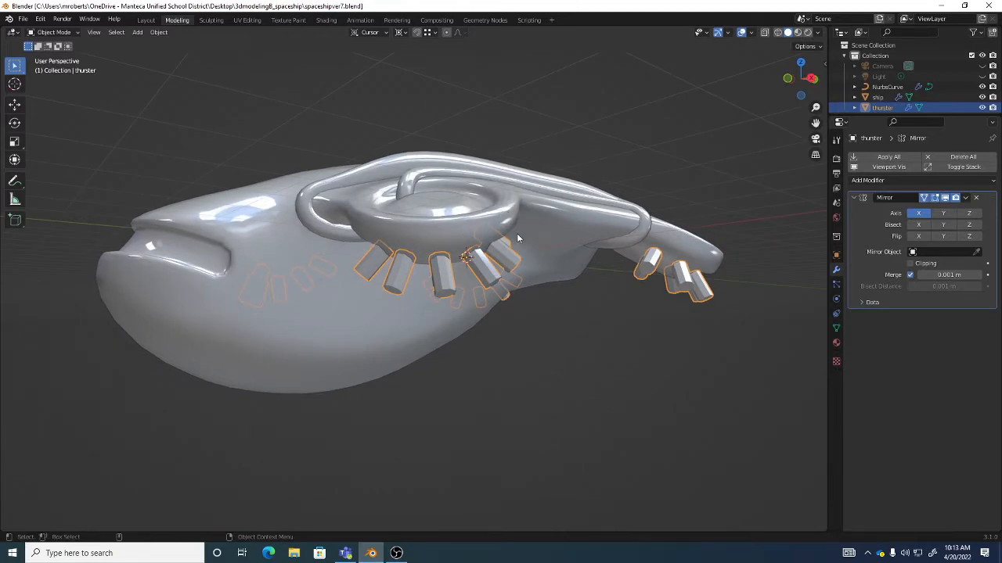
pyautogui.moveTo(523, 227); pyautogui.dragTo(436, 108, button='middle')
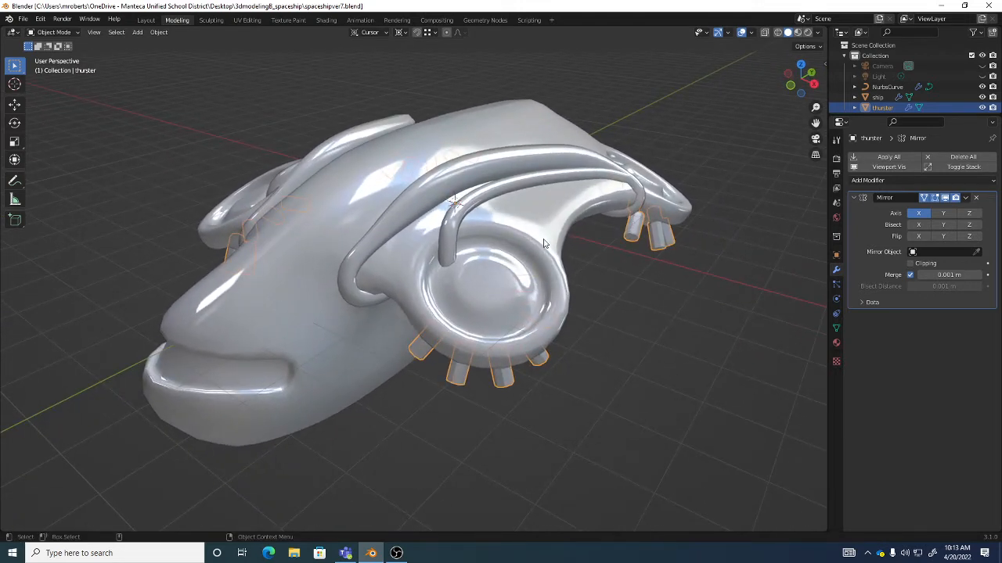
pyautogui.click(138, 33)
pyautogui.moveTo(141, 57)
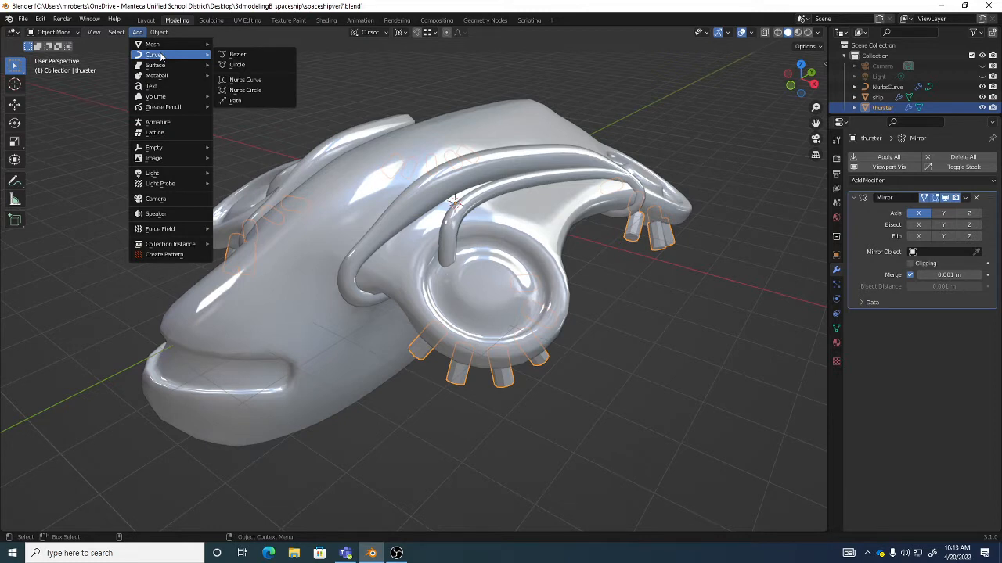
pyautogui.click(264, 82)
pyautogui.moveTo(420, 176); pyautogui.dragTo(486, 230, button='middle')
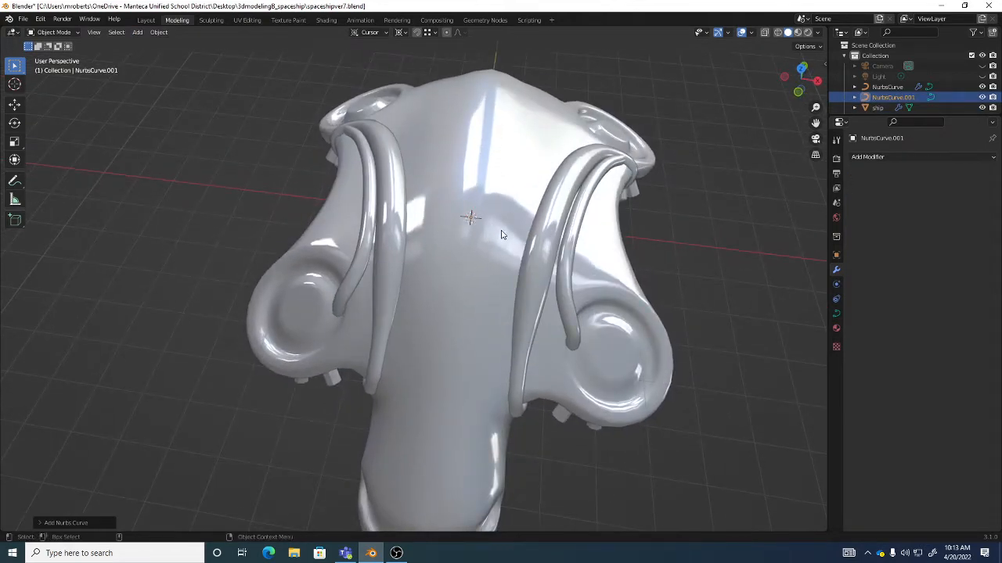
# In Edit Mode, move all of the new curve's points out of the hull to beside the ship's front round pod.
pyautogui.press('Tab')
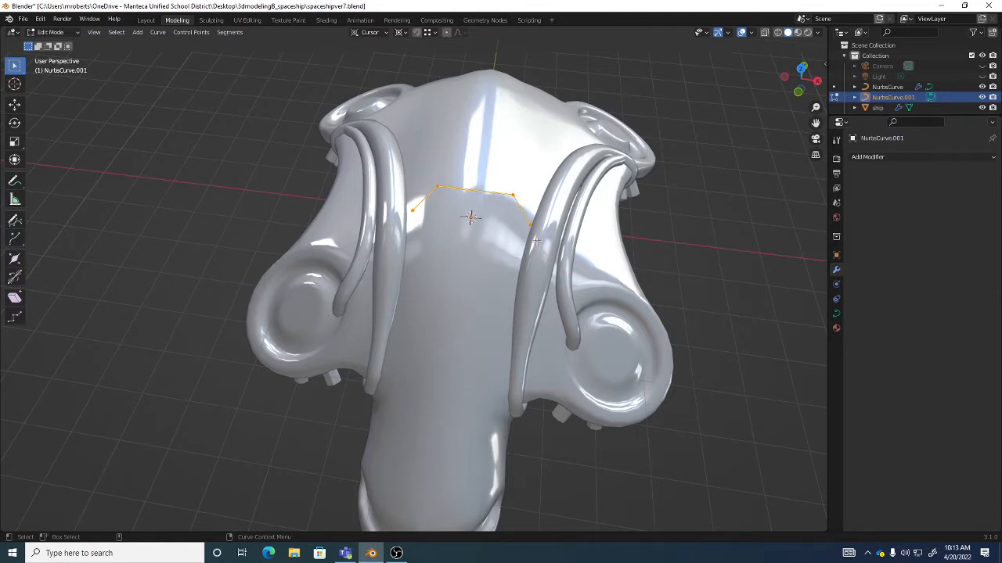
pyautogui.moveTo(535, 241); pyautogui.dragTo(442, 212, button='middle')
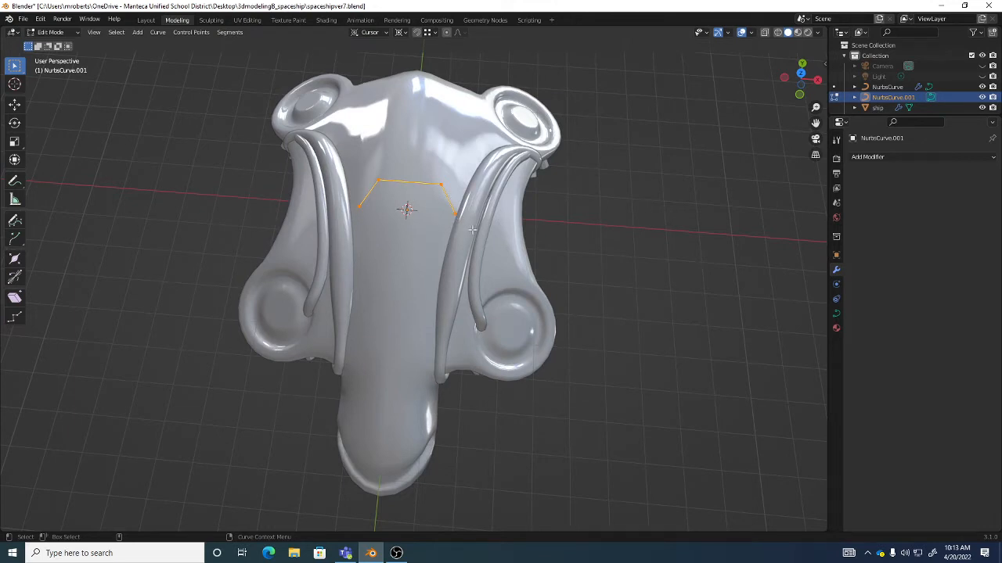
pyautogui.hotkey('shift', 'space')
pyautogui.press('g')
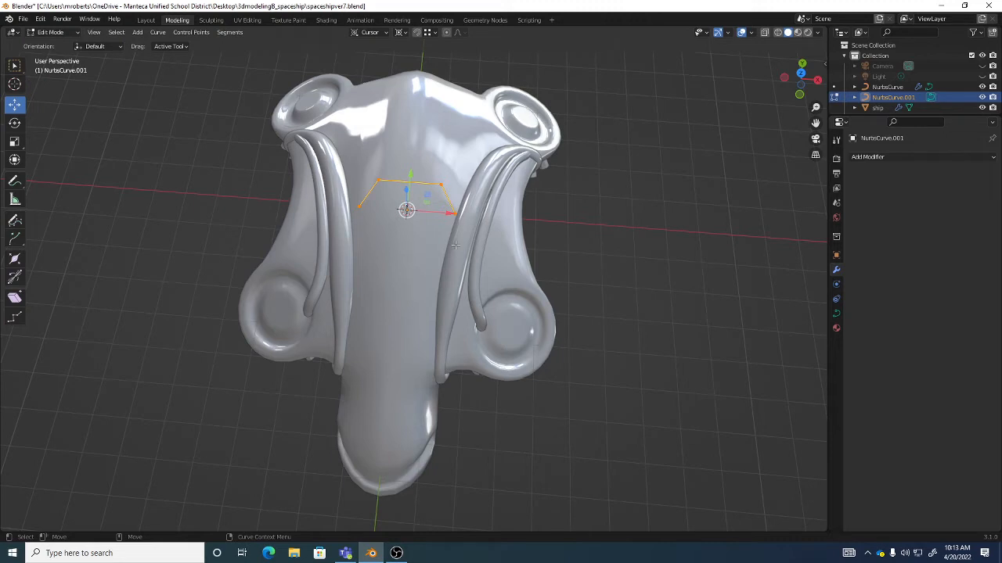
pyautogui.press('g')
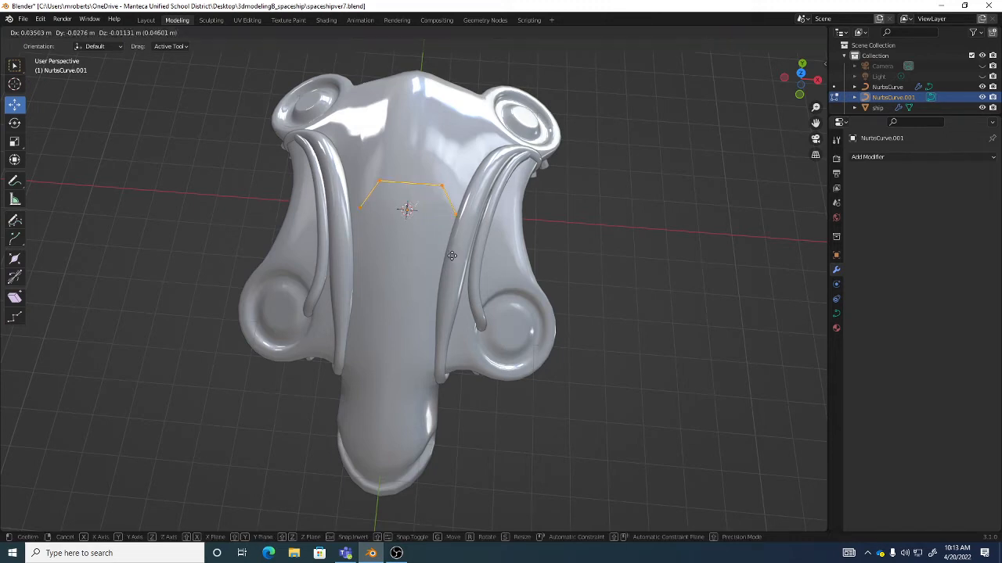
pyautogui.click(583, 328)
pyautogui.moveTo(584, 329); pyautogui.dragTo(518, 273, button='middle')
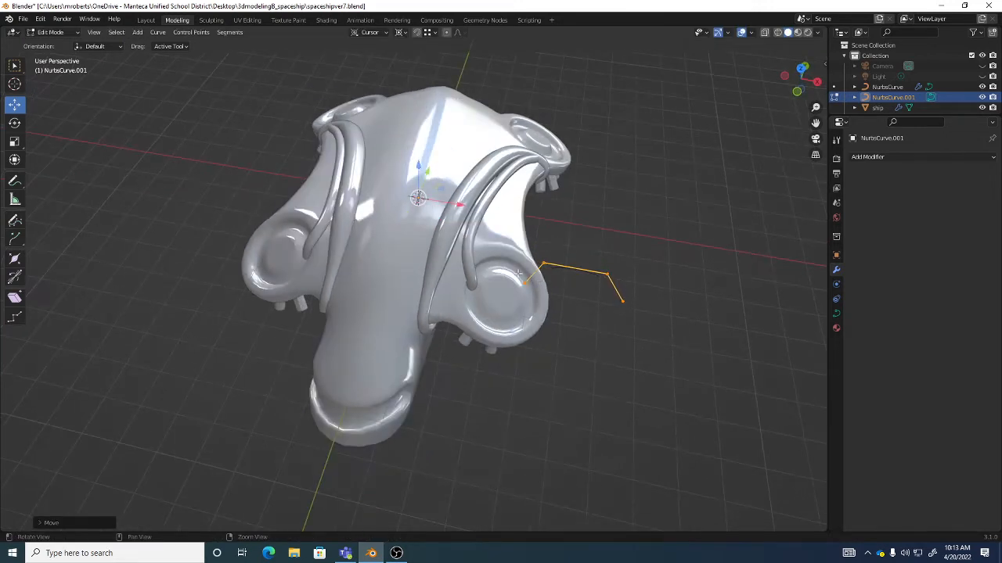
pyautogui.scroll(4, 518, 273)
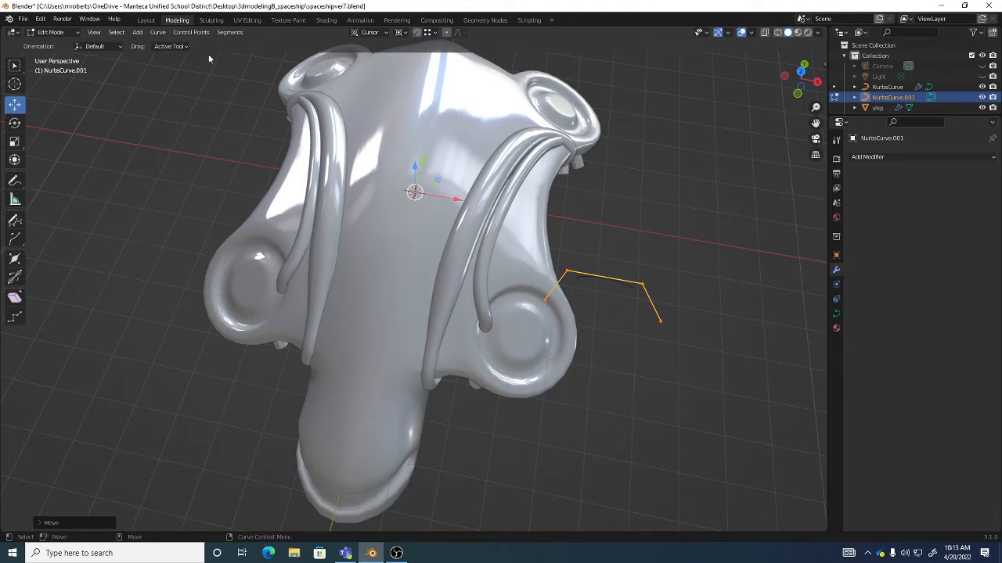
# Return to Object Mode, set the curve's origin to the 3D cursor and apply all transforms.
pyautogui.press('Tab')
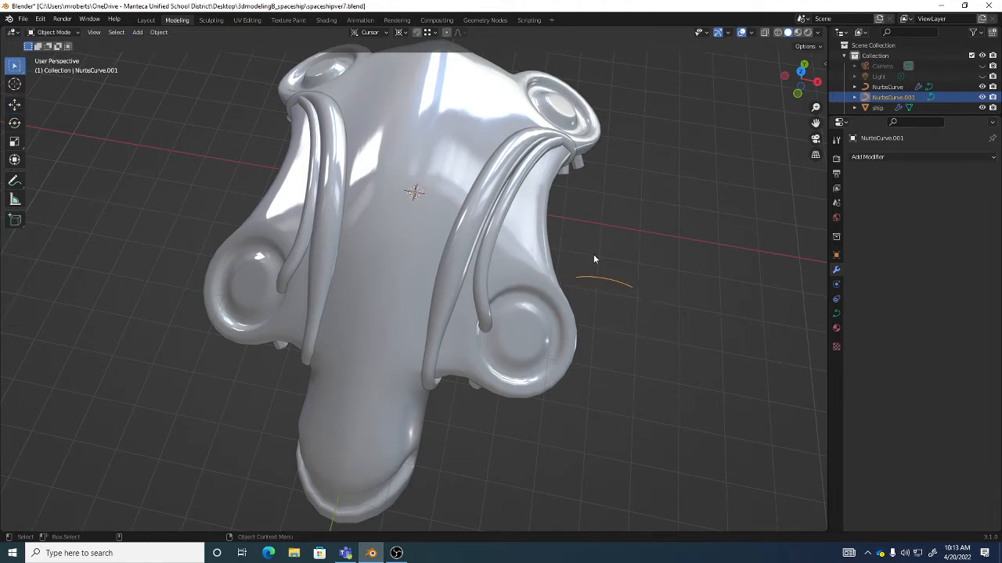
pyautogui.click(160, 32)
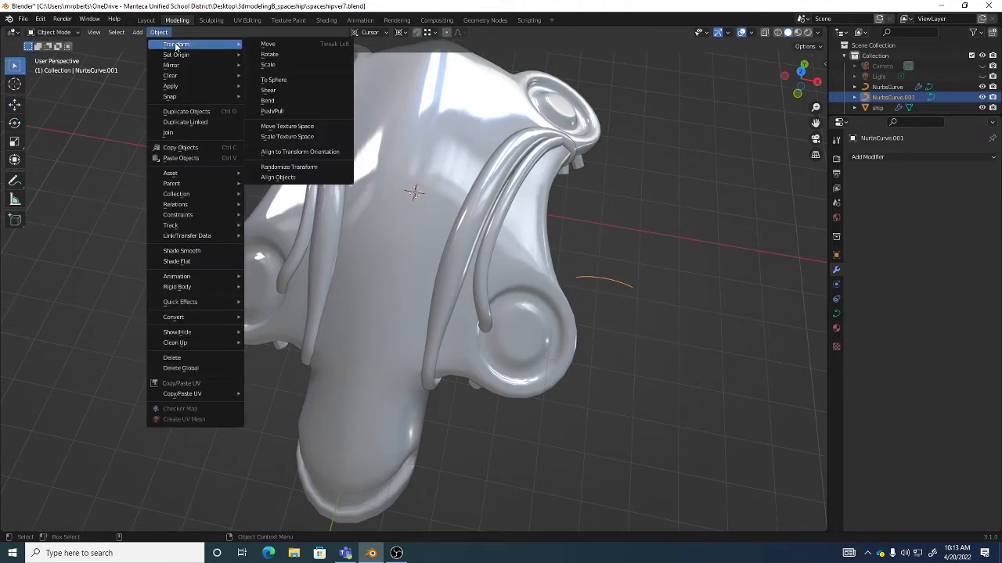
pyautogui.moveTo(183, 100)
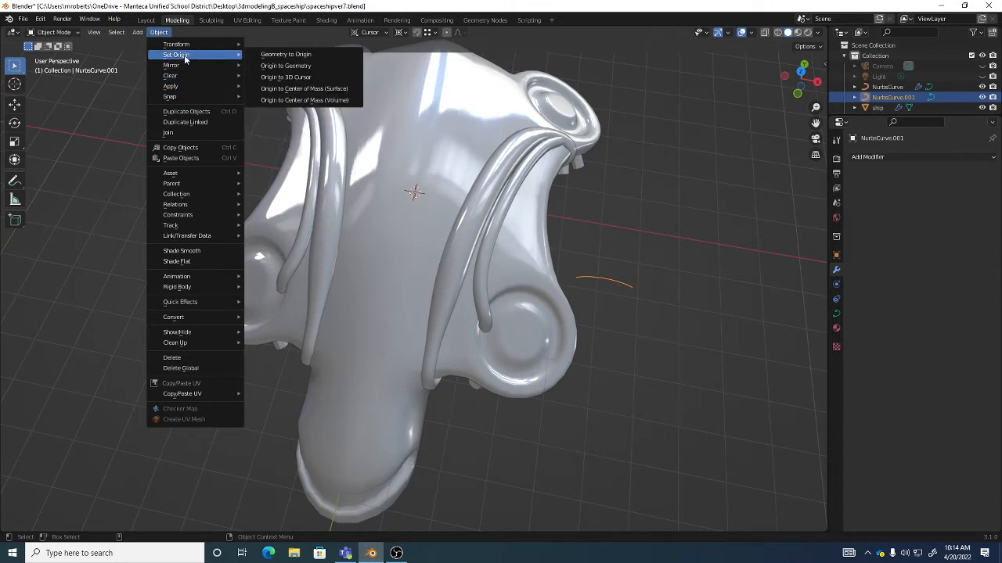
pyautogui.click(294, 78)
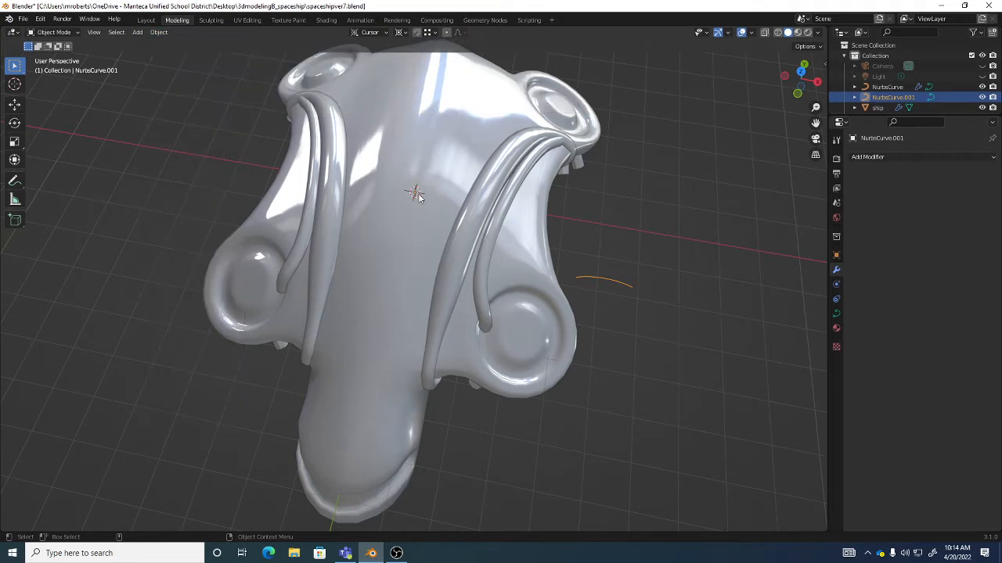
pyautogui.click(156, 33)
pyautogui.moveTo(139, 32)
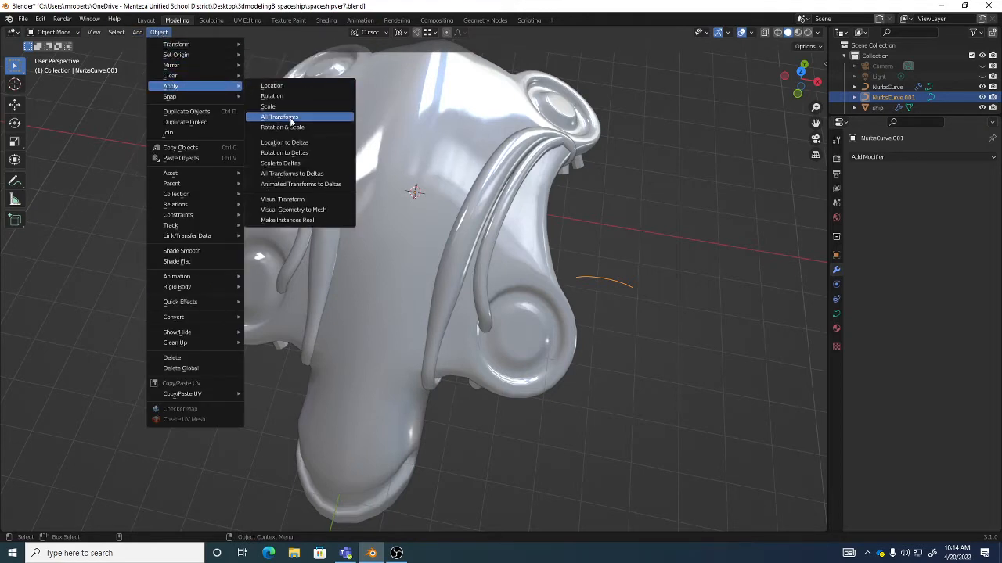
pyautogui.click(293, 122)
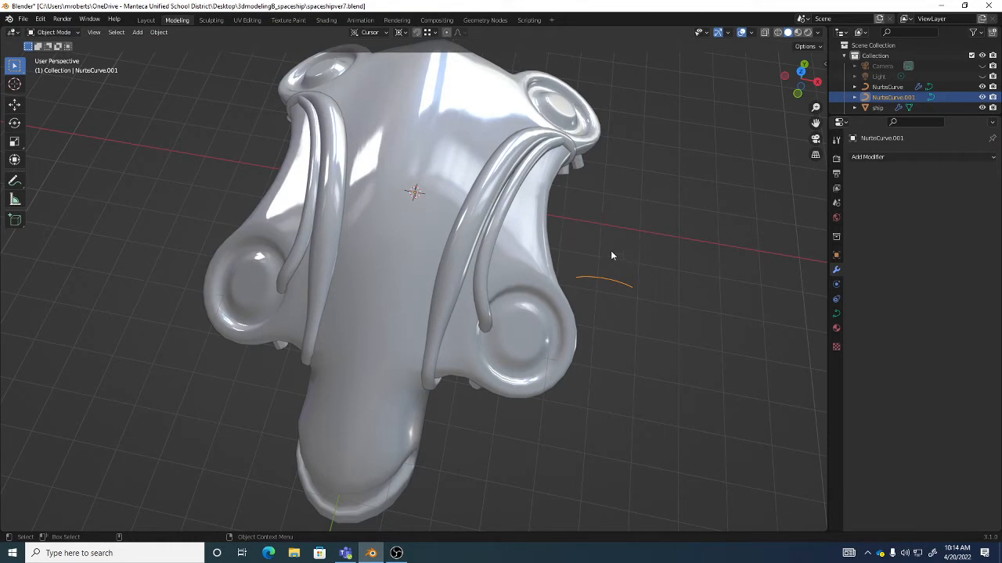
# Put the new curve beside the ship back into Edit Mode.
pyautogui.moveTo(605, 255); pyautogui.dragTo(510, 224, button='middle')
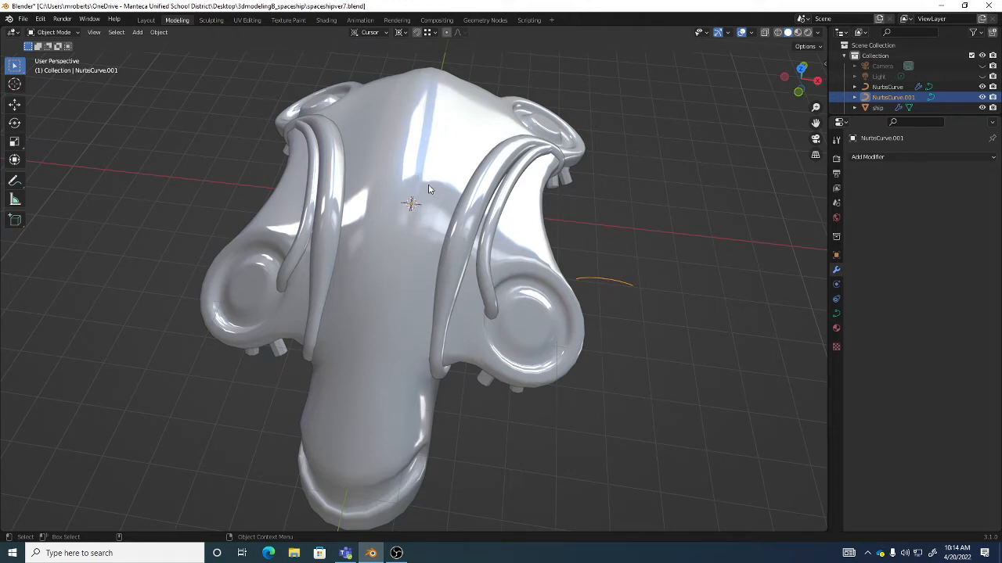
pyautogui.moveTo(428, 189); pyautogui.dragTo(563, 237, button='middle')
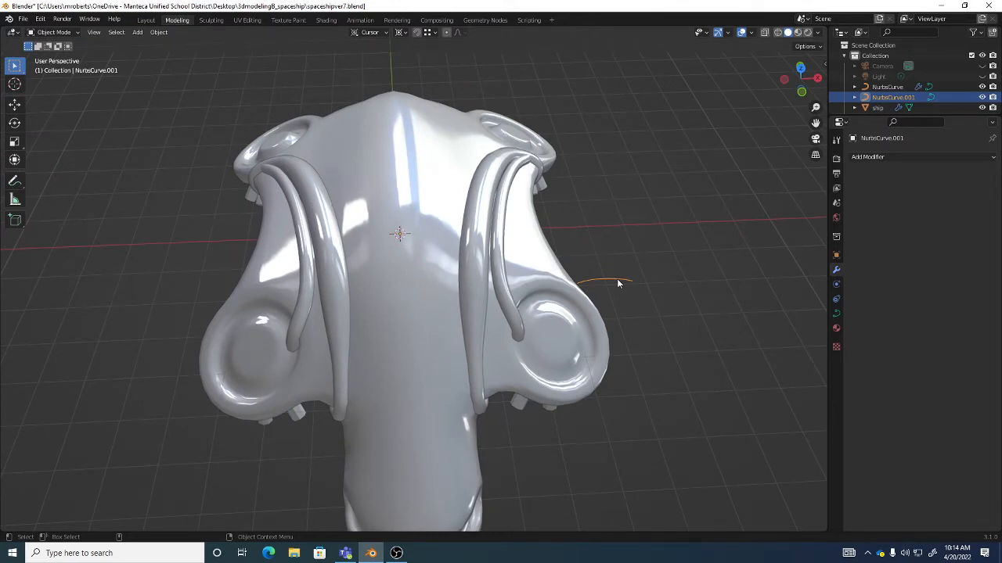
pyautogui.keyDown('shift'); pyautogui.moveTo(618, 284); pyautogui.dragTo(612, 248, button='middle'); pyautogui.keyUp('shift')
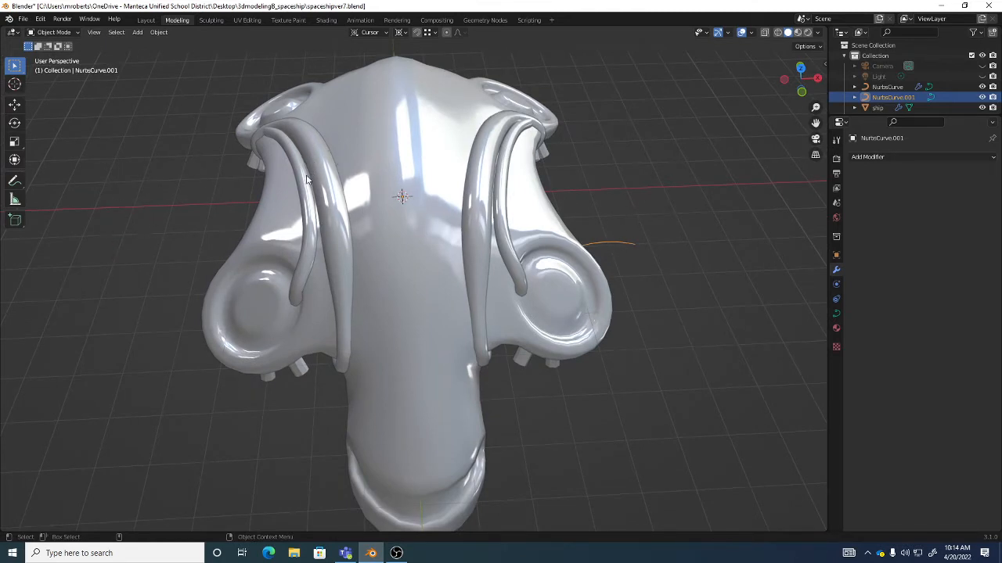
pyautogui.moveTo(403, 206); pyautogui.dragTo(546, 224, button='middle')
pyautogui.press('Tab')
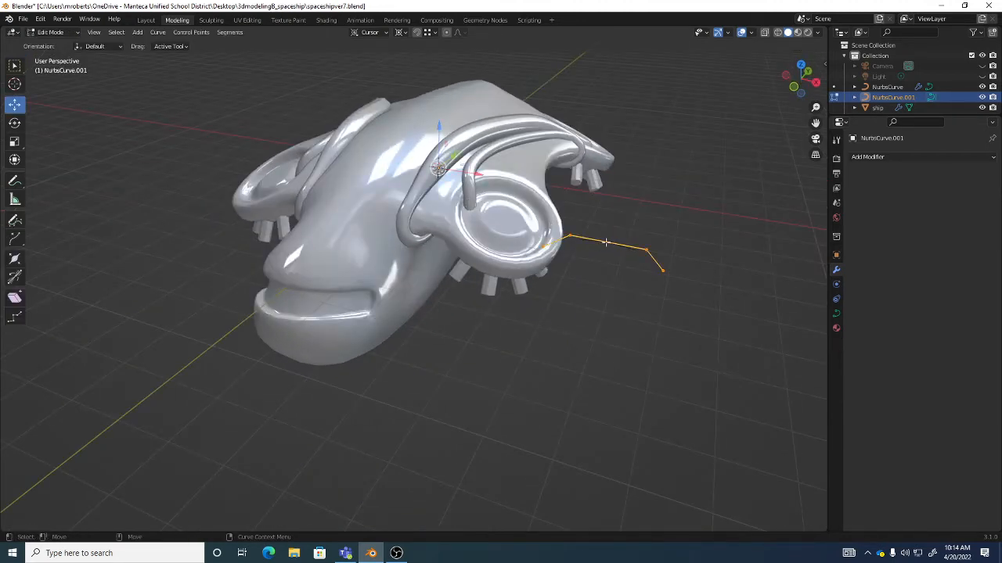
pyautogui.moveTo(604, 248)
pyautogui.mouseDown(button='middle')
pyautogui.moveTo(593, 251)
pyautogui.moveTo(576, 228)
pyautogui.moveTo(588, 248)
pyautogui.moveTo(583, 281)
pyautogui.moveTo(594, 245)
pyautogui.mouseUp(button='middle')
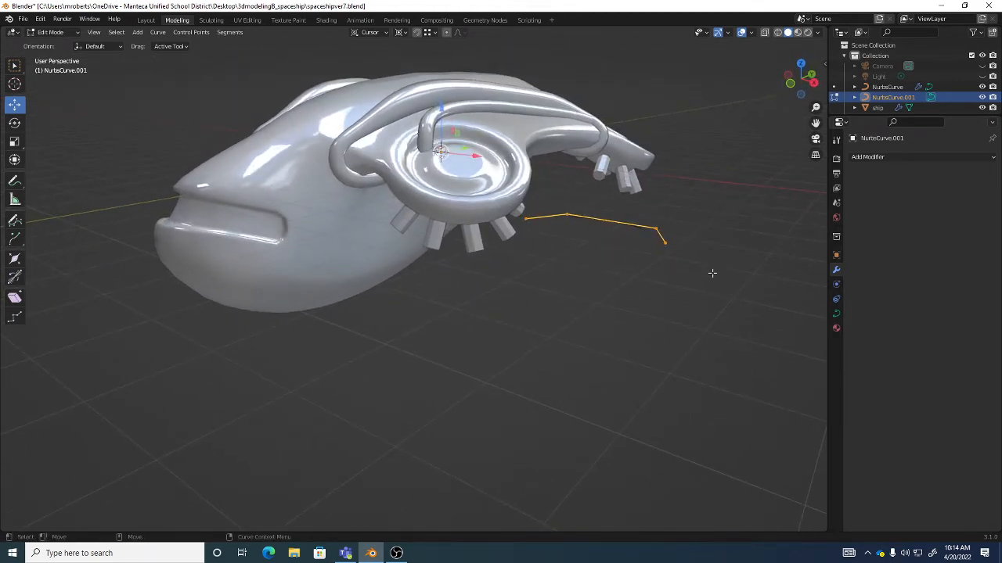
# Give the curve a round bevel with a depth of 0.12 m in its geometry settings.
pyautogui.click(837, 315)
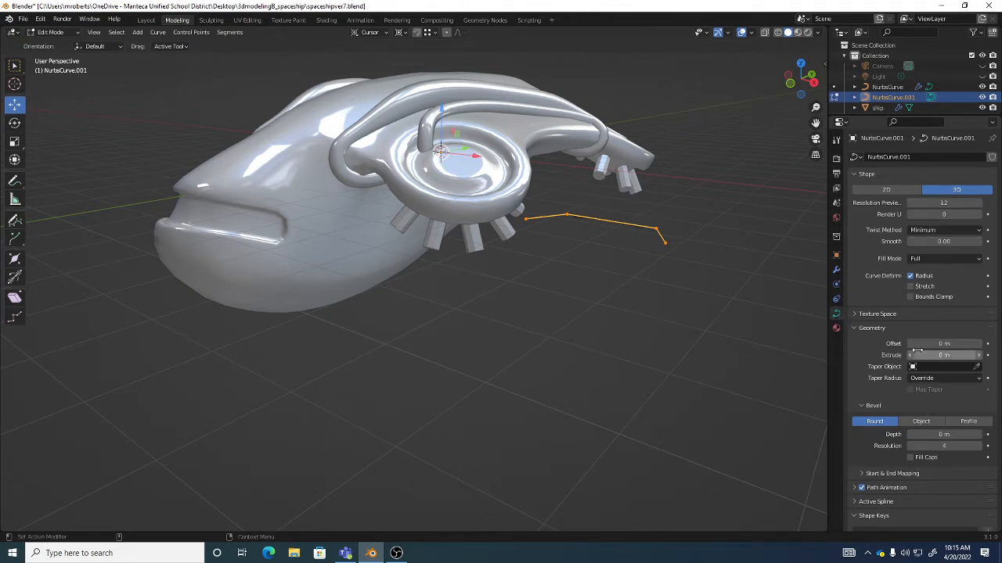
pyautogui.click(880, 329)
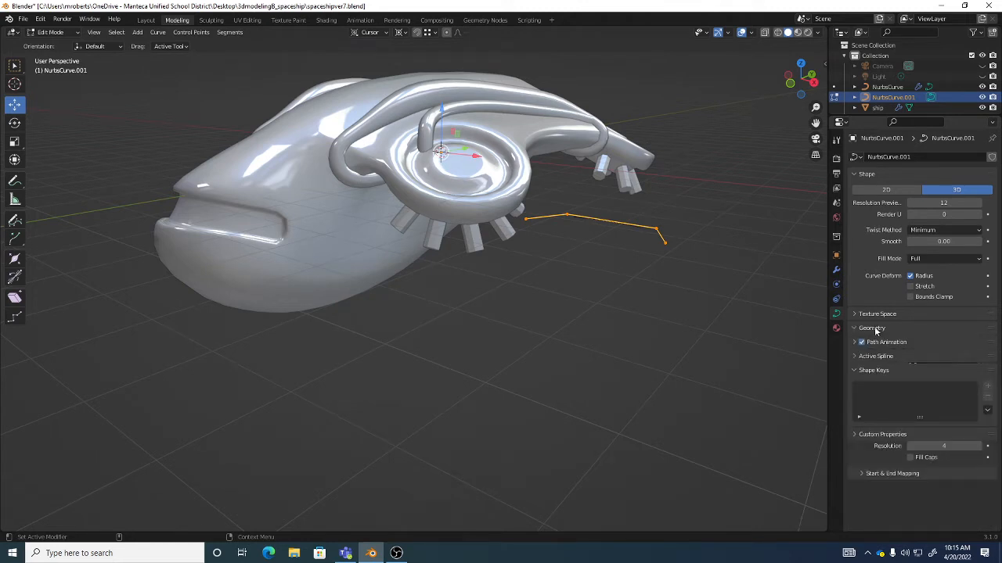
pyautogui.click(877, 329)
pyautogui.click(877, 328)
pyautogui.click(877, 328)
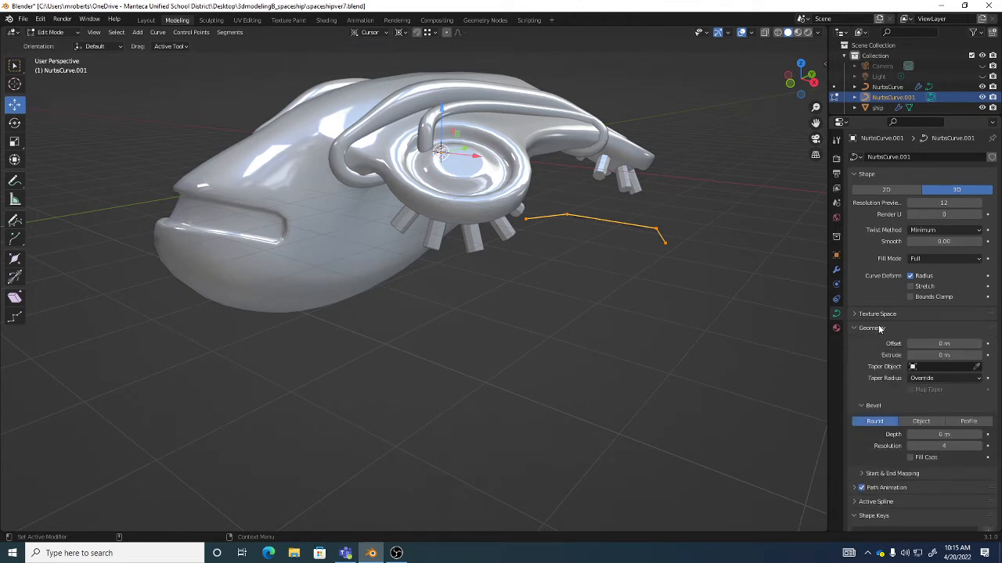
pyautogui.click(878, 328)
pyautogui.click(878, 329)
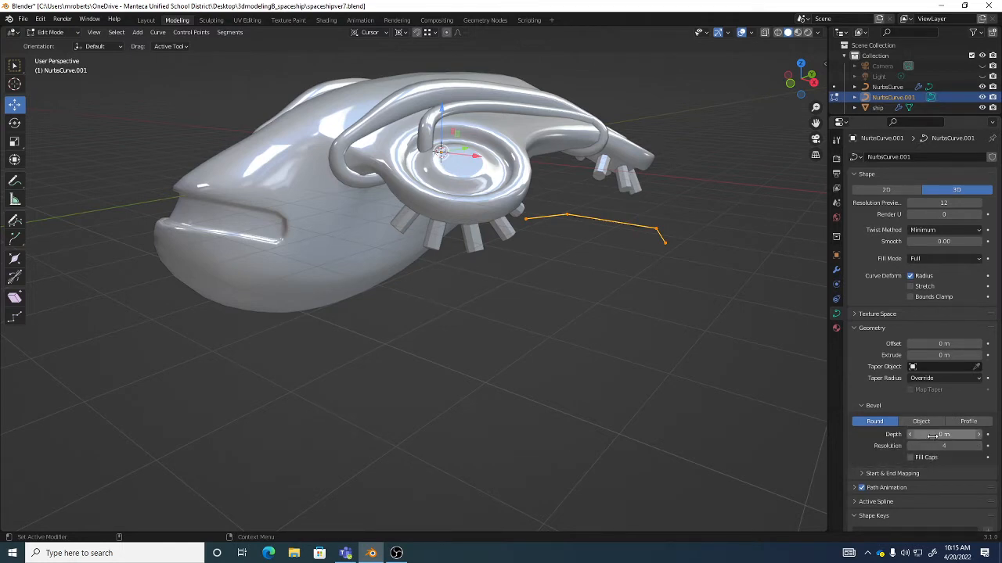
pyautogui.moveTo(922, 434); pyautogui.dragTo(955, 434)
pyautogui.keyDown('alt'); pyautogui.moveTo(680, 226); pyautogui.dragTo(656, 286); pyautogui.keyUp('alt')
pyautogui.scroll(4, 656, 252)
pyautogui.scroll(-2, 665, 258)
pyautogui.scroll(-2, 662, 263)
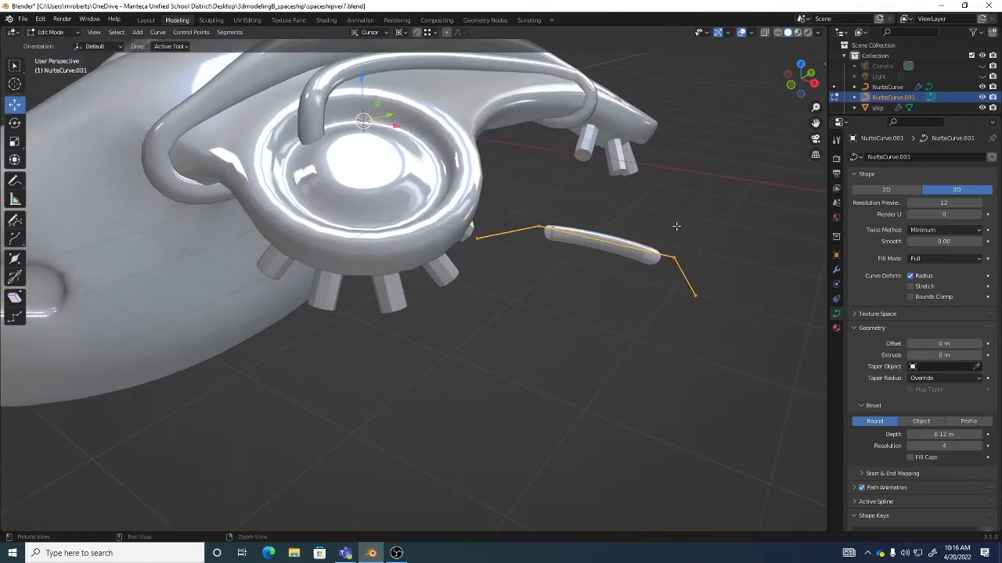
# Lower the curve's bevel resolution to 1 to compare its shape, and settle on 2.
pyautogui.click(910, 445)
pyautogui.click(910, 445)
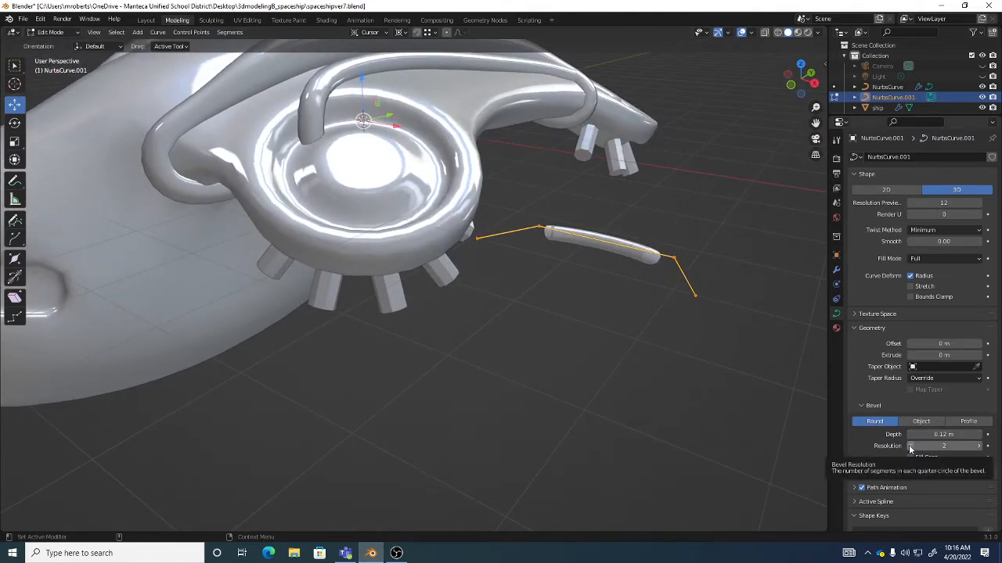
pyautogui.click(909, 445)
pyautogui.keyDown('alt'); pyautogui.moveTo(747, 348); pyautogui.dragTo(749, 352); pyautogui.keyUp('alt')
pyautogui.moveTo(749, 352); pyautogui.dragTo(720, 359, button='middle')
pyautogui.scroll(2, 720, 359)
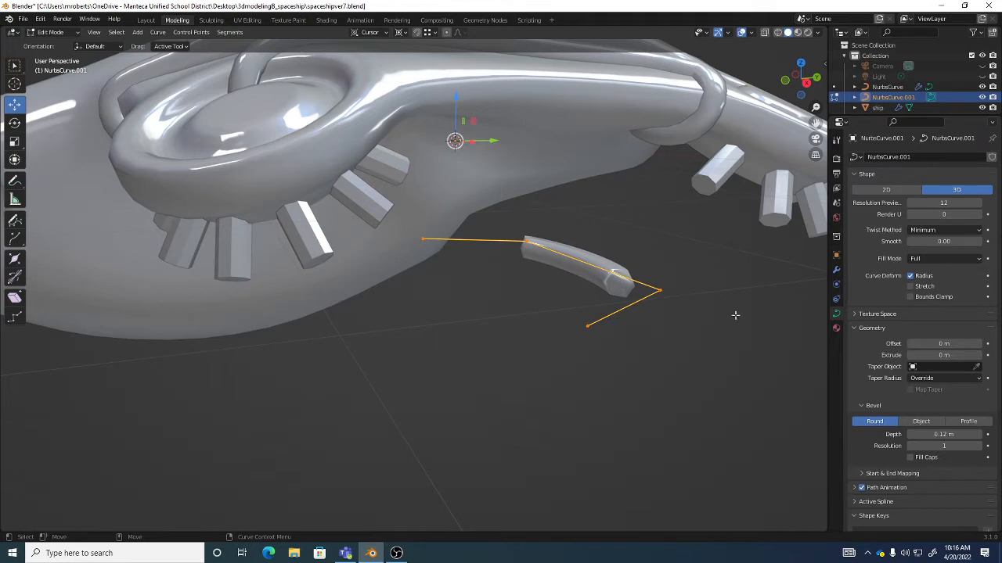
pyautogui.click(982, 446)
pyautogui.moveTo(626, 279); pyautogui.dragTo(681, 305, button='middle')
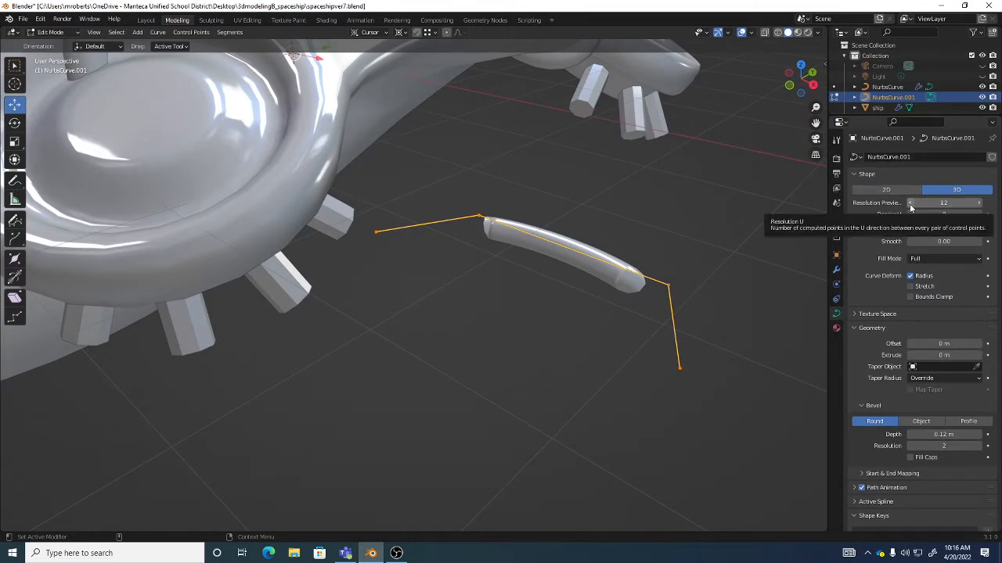
# Set the curve's preview resolution to 2.
pyautogui.click(909, 204)
pyautogui.click(910, 204)
pyautogui.click(909, 203)
pyautogui.click(909, 204)
pyautogui.click(910, 203)
pyautogui.click(909, 203)
pyautogui.click(909, 204)
pyautogui.click(909, 203)
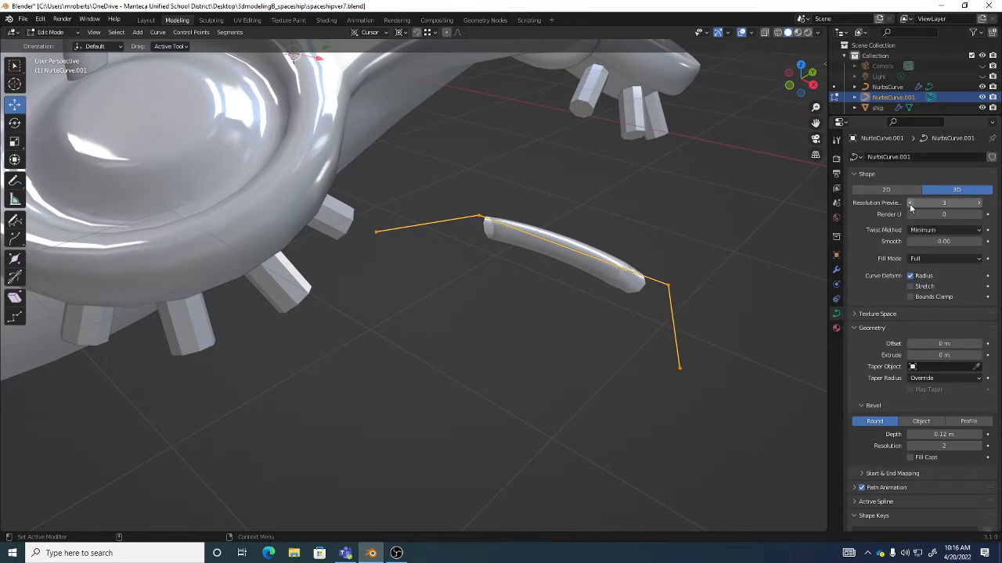
pyautogui.click(910, 203)
# Examine the curve's Active Spline settings, including its U resolution, and return to the shape settings.
pyautogui.scroll(-2, 895, 338)
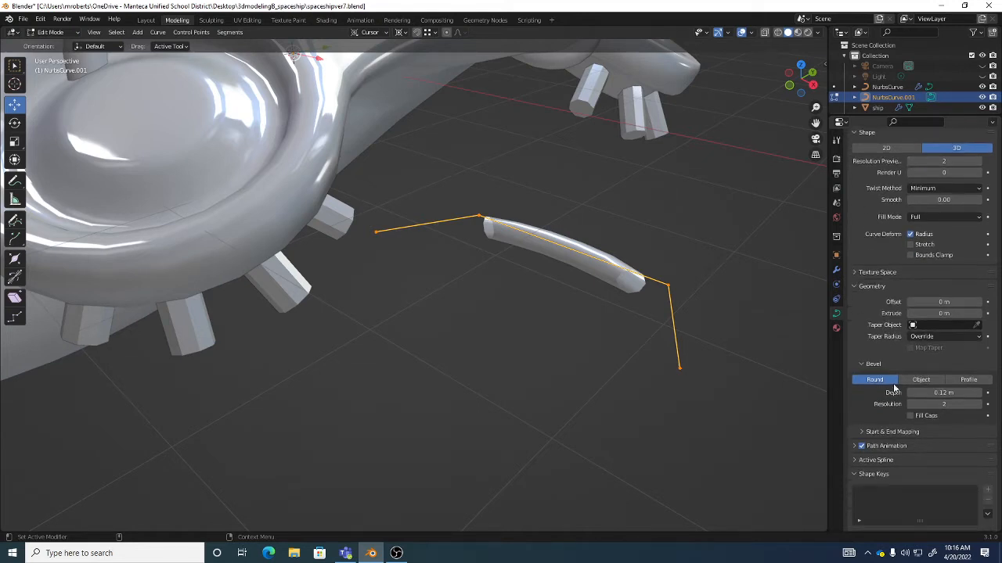
pyautogui.click(896, 460)
pyautogui.scroll(-2, 903, 447)
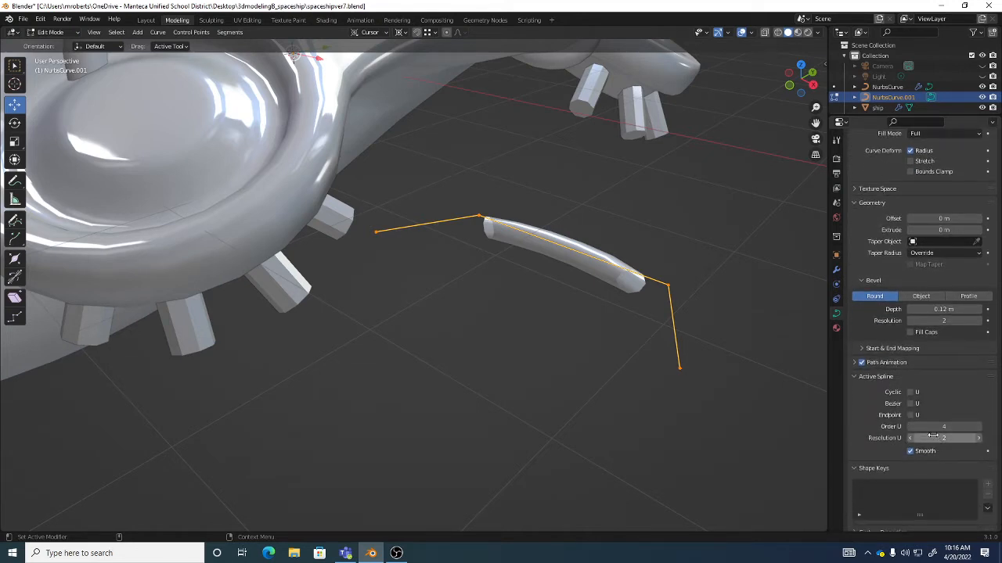
pyautogui.click(876, 376)
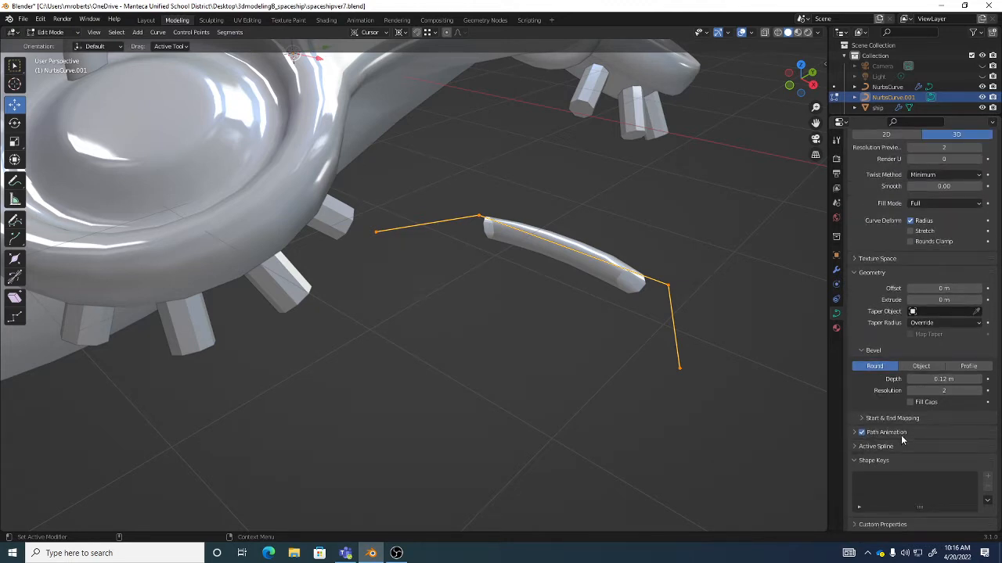
pyautogui.scroll(2, 920, 254)
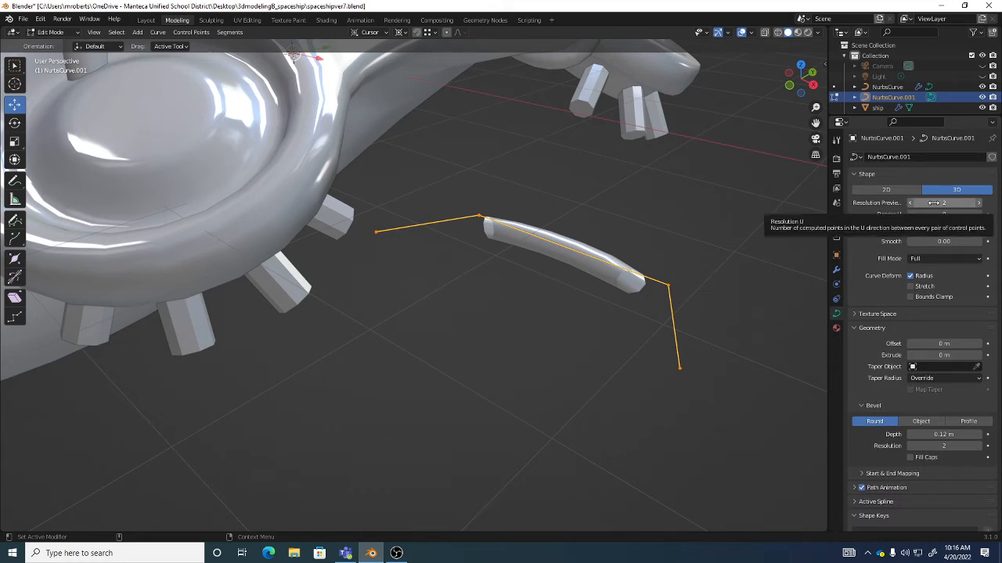
# Select the two control points at the curve's outer end and reposition them beside the ship.
pyautogui.moveTo(720, 248); pyautogui.dragTo(593, 252, button='middle')
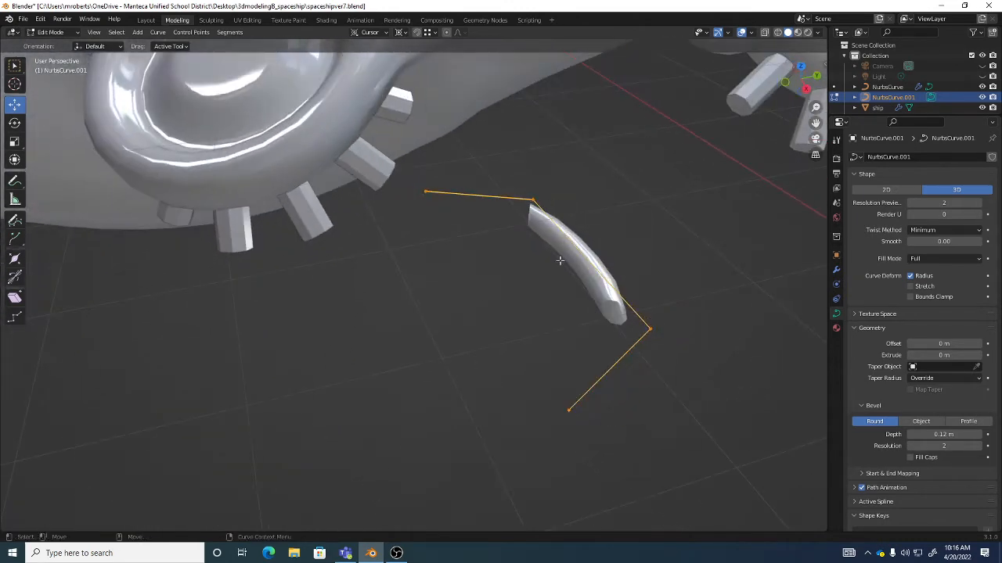
pyautogui.scroll(-3, 632, 287)
pyautogui.moveTo(630, 307); pyautogui.dragTo(596, 258, button='middle')
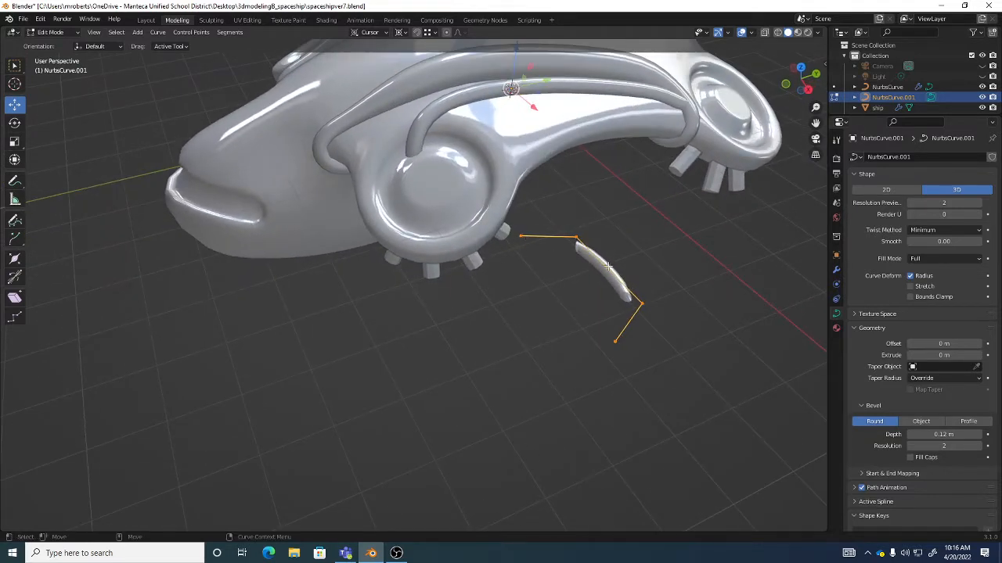
pyautogui.click(640, 302)
pyautogui.keyDown('shift'); pyautogui.click(617, 344); pyautogui.keyUp('shift')
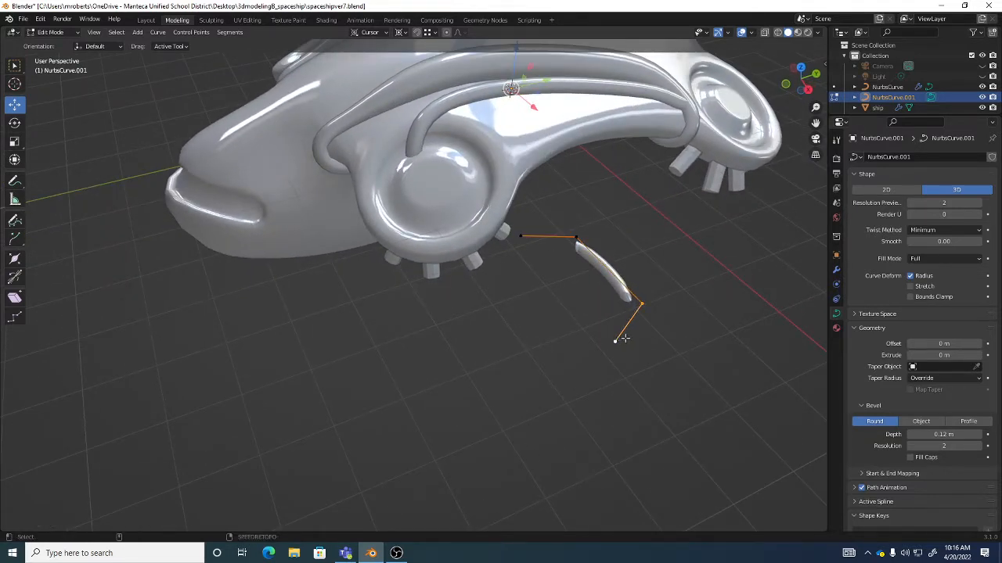
pyautogui.moveTo(672, 314); pyautogui.dragTo(588, 321, button='middle')
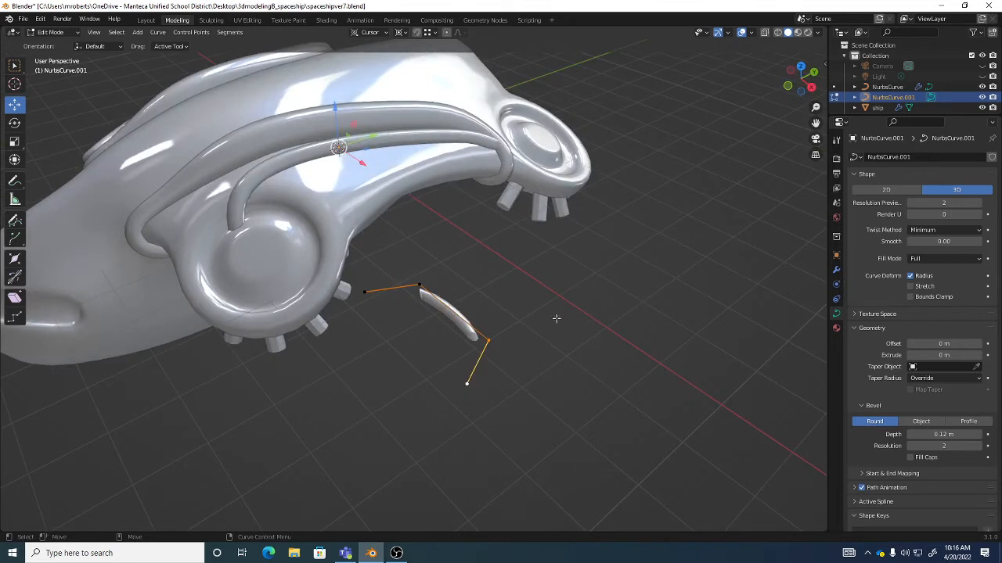
pyautogui.click(556, 317)
pyautogui.click(467, 383)
pyautogui.moveTo(475, 337); pyautogui.dragTo(496, 331, button='middle')
pyautogui.press('g')
pyautogui.click(457, 241)
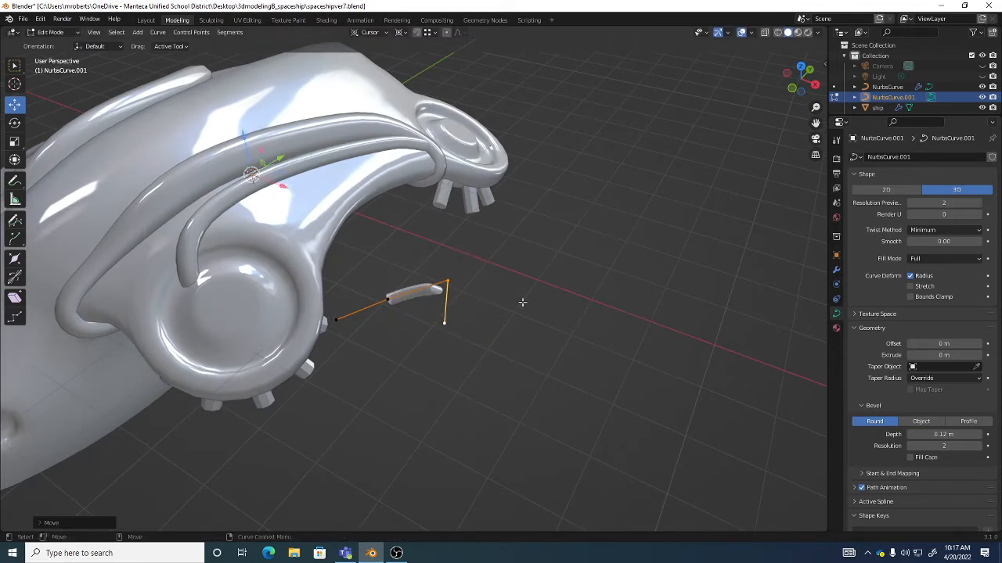
pyautogui.moveTo(466, 258); pyautogui.dragTo(439, 234, button='middle')
# Set the transform orientation to Global and the transform pivot point to Median Point.
pyautogui.click(368, 32)
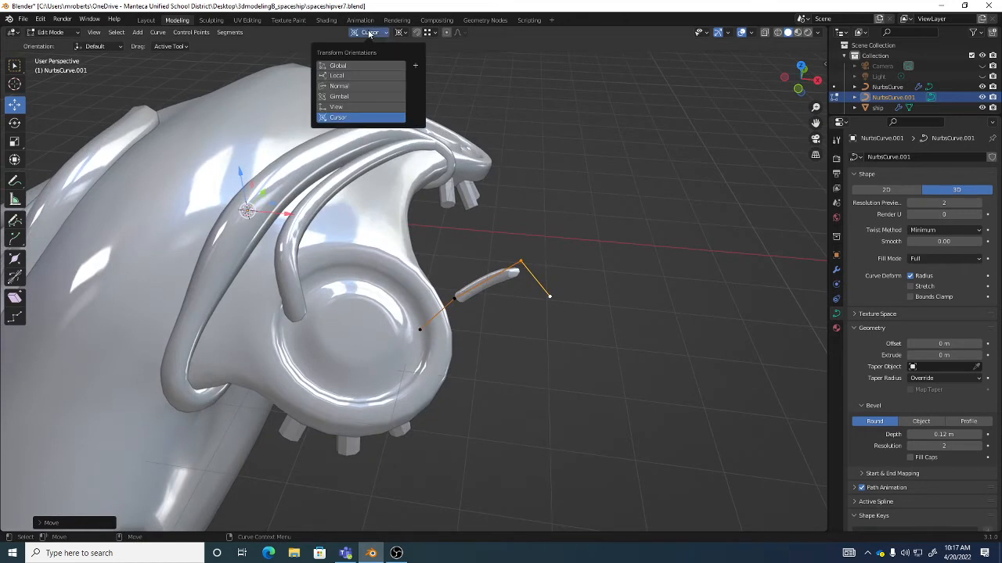
pyautogui.click(362, 67)
pyautogui.click(401, 33)
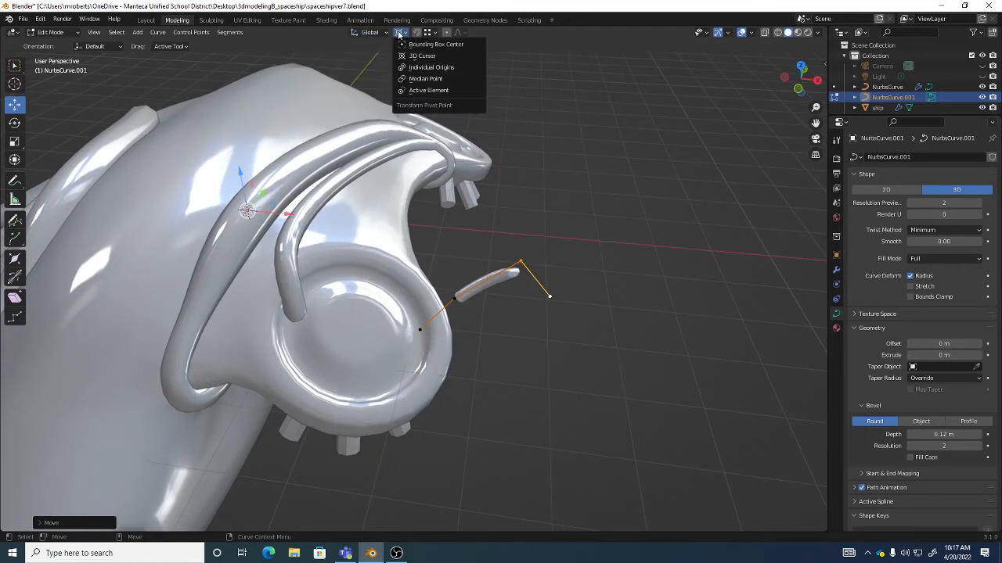
pyautogui.click(402, 33)
pyautogui.click(403, 33)
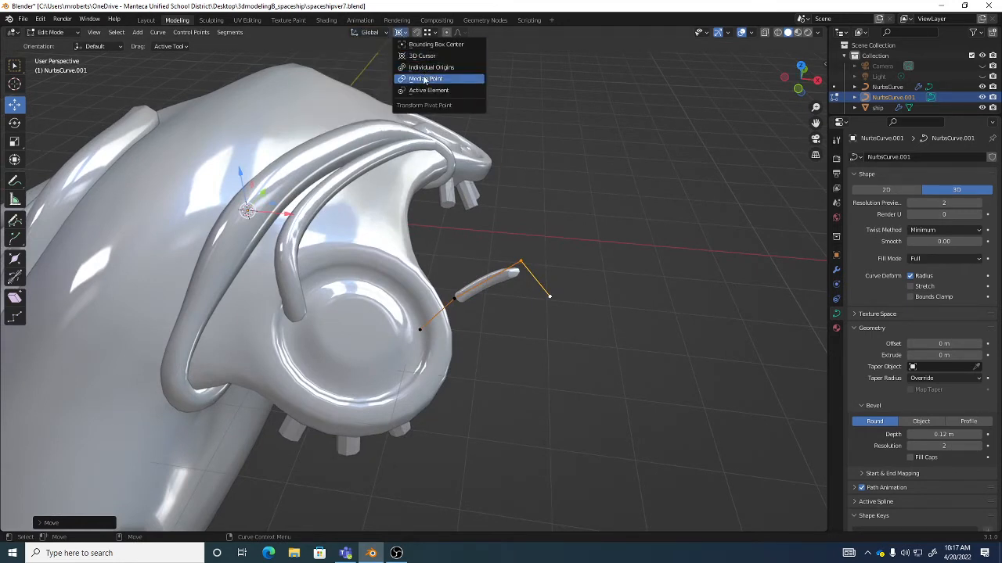
pyautogui.click(423, 79)
pyautogui.click(368, 33)
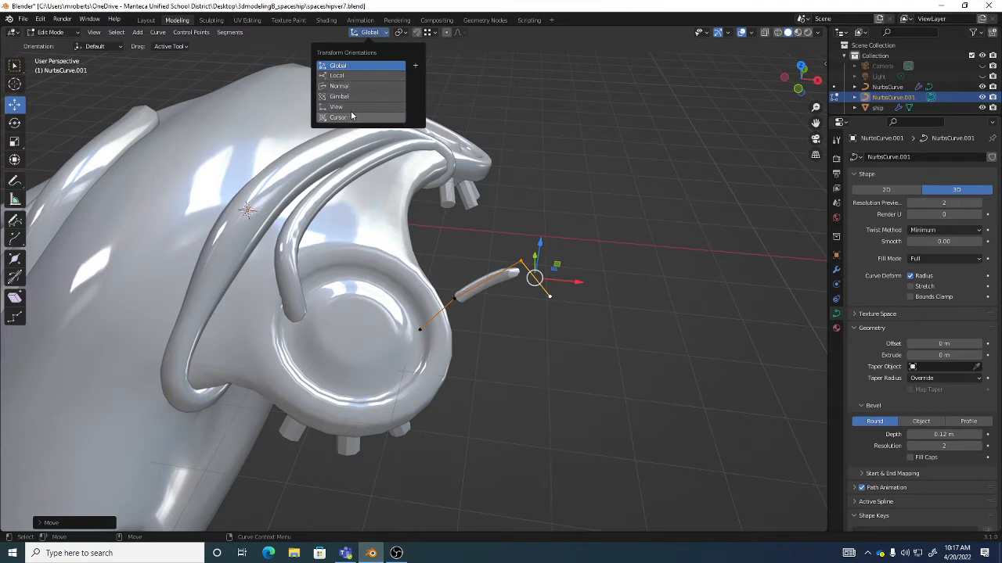
pyautogui.click(401, 33)
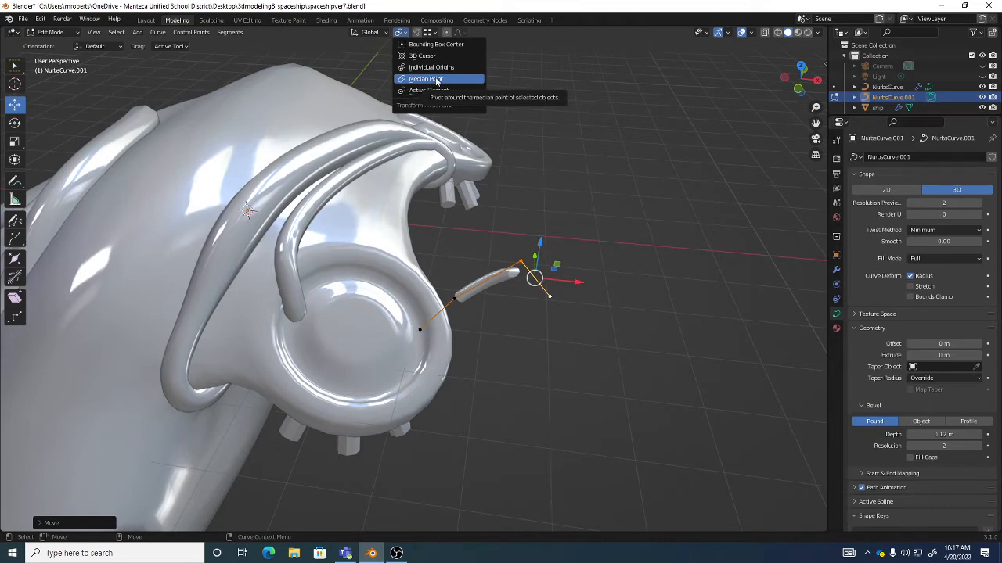
pyautogui.click(371, 33)
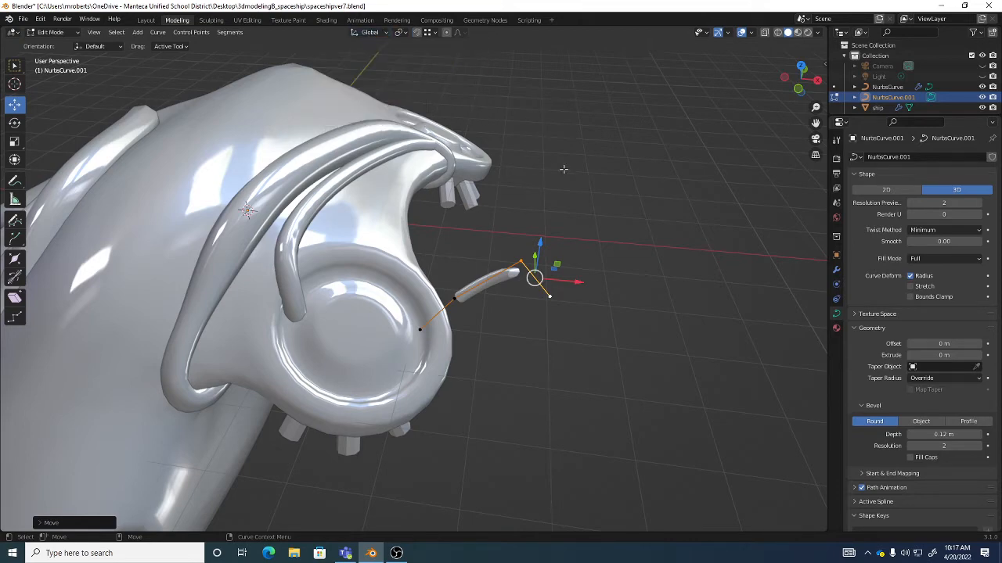
# Move the curve's two outer control points farther out from the hull, shifting the end point separately.
pyautogui.moveTo(593, 231); pyautogui.dragTo(597, 288, button='middle')
pyautogui.press('g')
pyautogui.moveTo(583, 262); pyautogui.dragTo(580, 256)
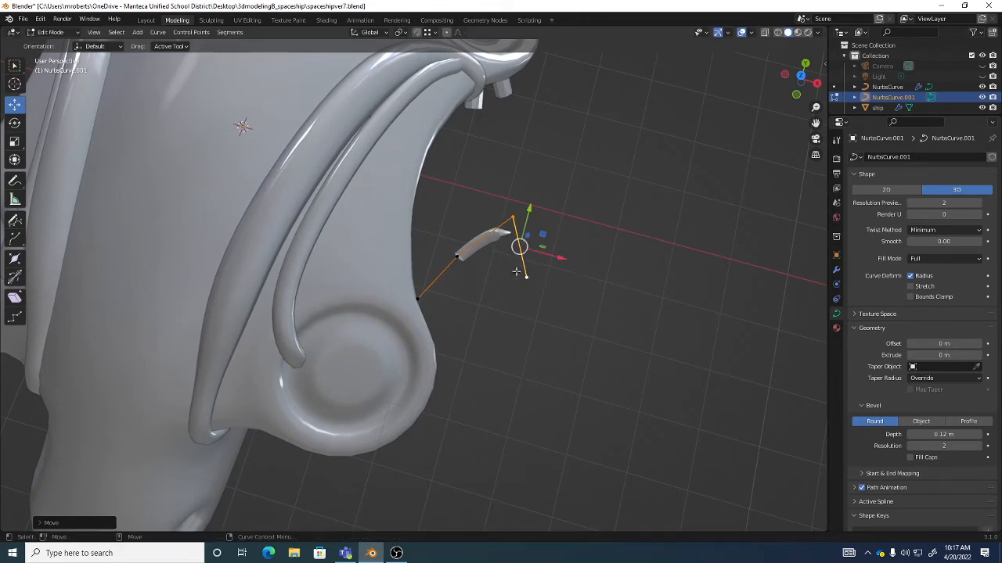
pyautogui.moveTo(518, 274); pyautogui.dragTo(540, 168)
pyautogui.click(562, 307)
pyautogui.moveTo(455, 239); pyautogui.dragTo(488, 275)
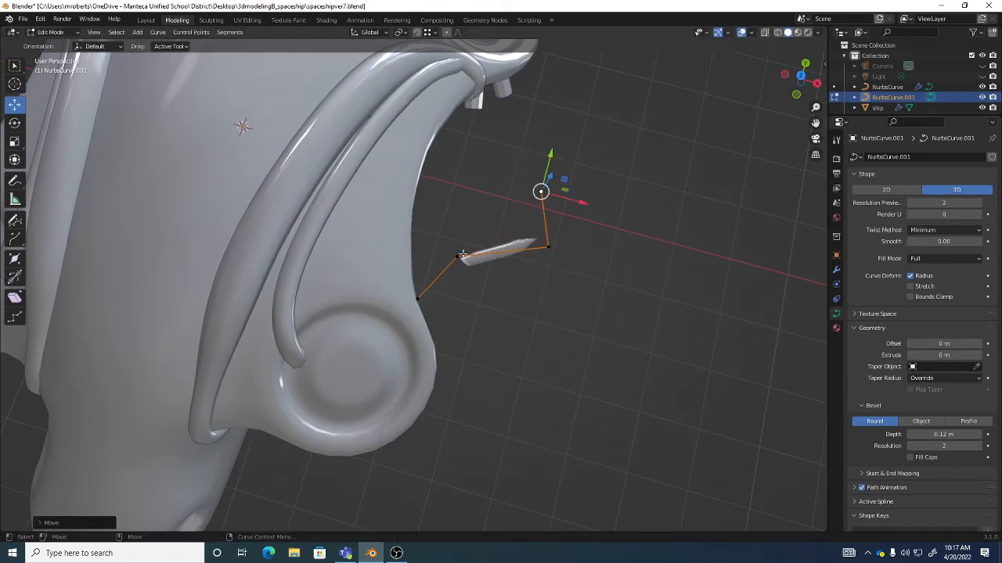
# Set the Move tool's drag action to Select Box and move the curve's second control point from the ship side.
pyautogui.click(456, 256)
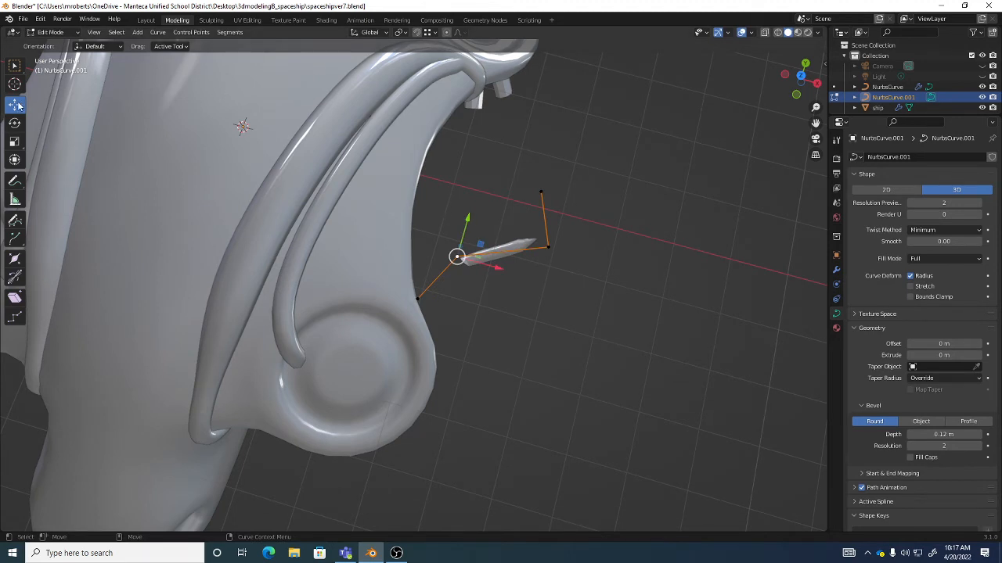
pyautogui.click(169, 47)
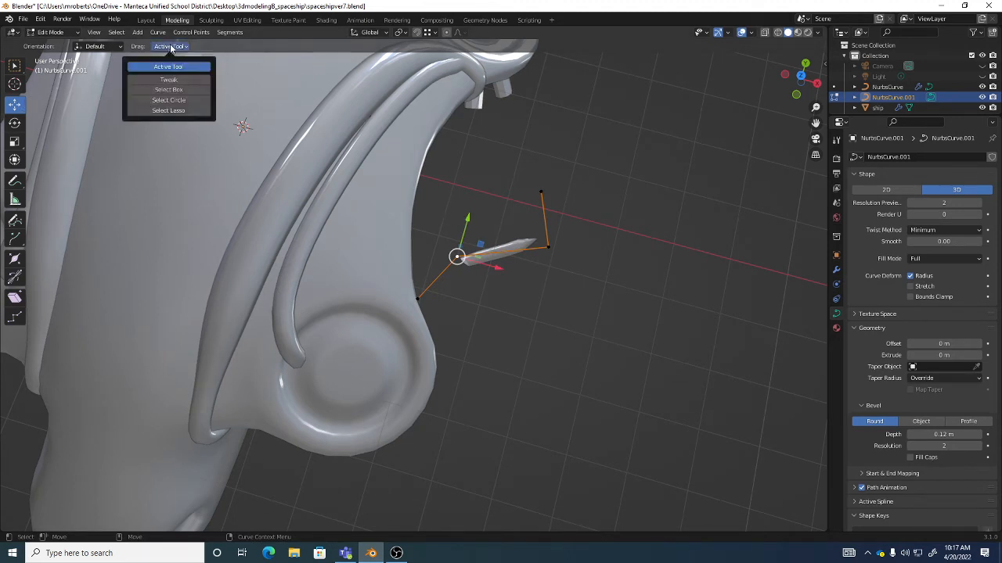
pyautogui.click(166, 90)
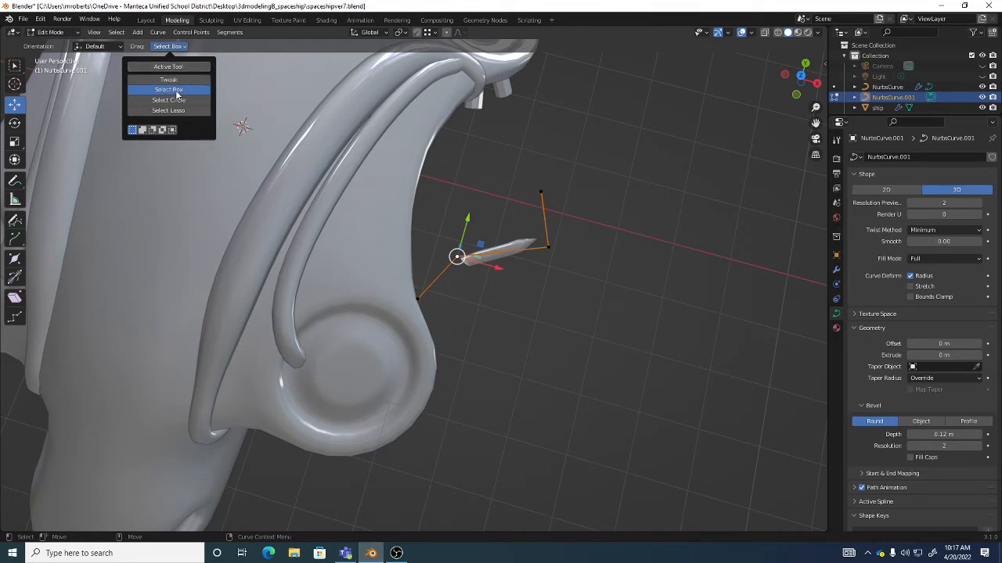
pyautogui.press('g')
pyautogui.click(507, 314)
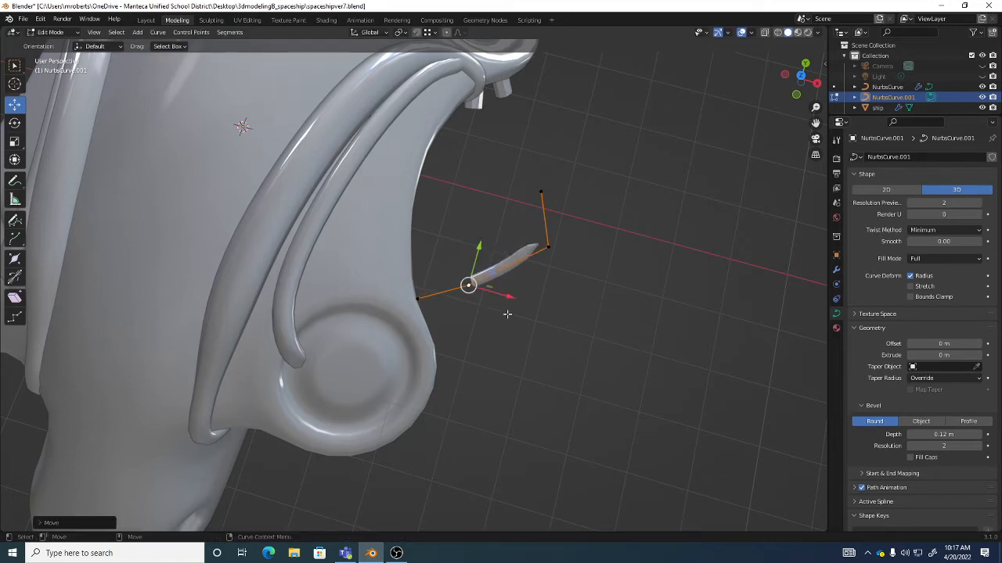
# Box-select the curve's outer control points and move them closer to the ship, adjusting their height from the side.
pyautogui.moveTo(509, 234); pyautogui.dragTo(596, 294)
pyautogui.press('g')
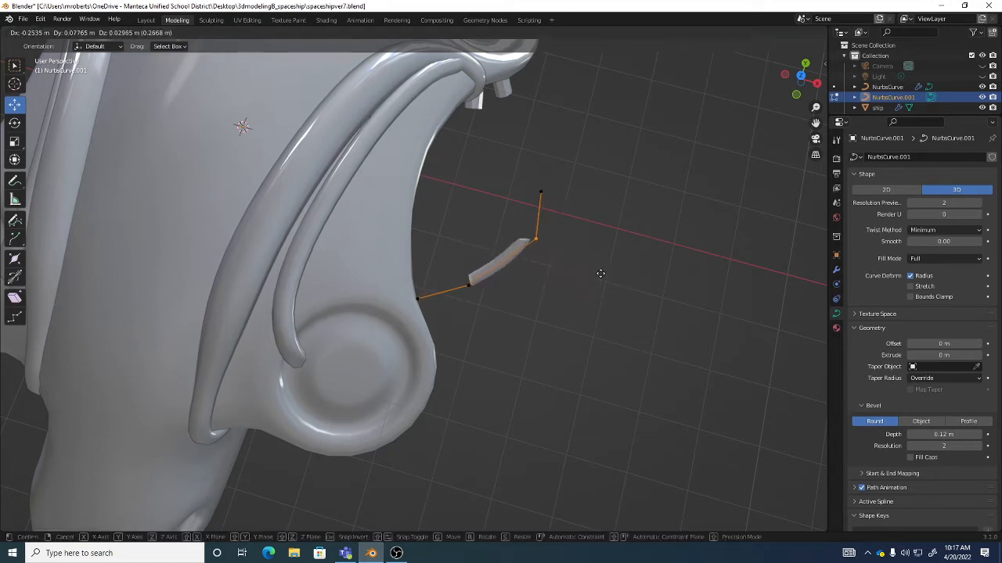
pyautogui.click(501, 166)
pyautogui.moveTo(500, 166); pyautogui.dragTo(576, 268)
pyautogui.press('g')
pyautogui.click(582, 268)
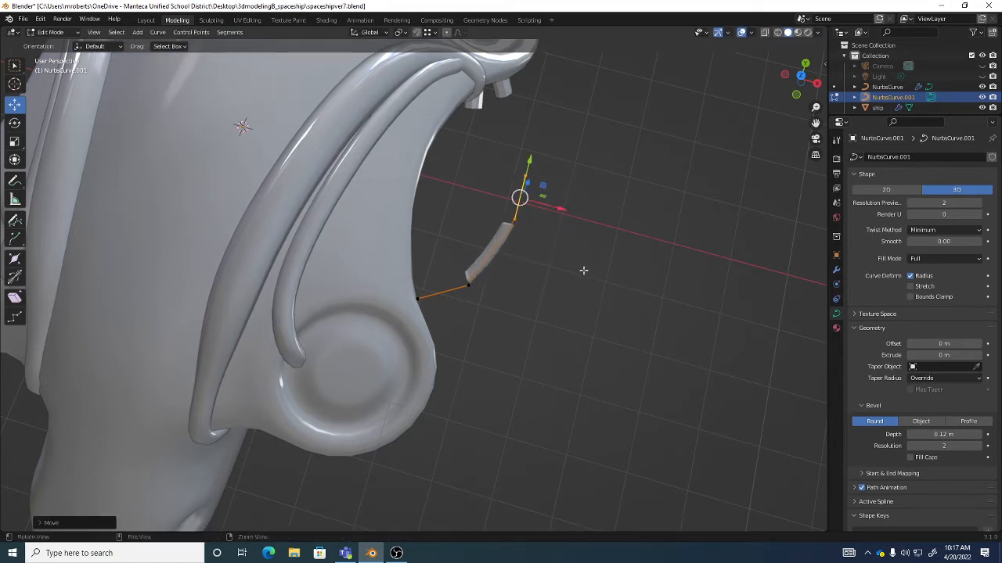
pyautogui.moveTo(582, 269); pyautogui.dragTo(471, 200, button='middle')
pyautogui.press('g')
pyautogui.click(491, 255)
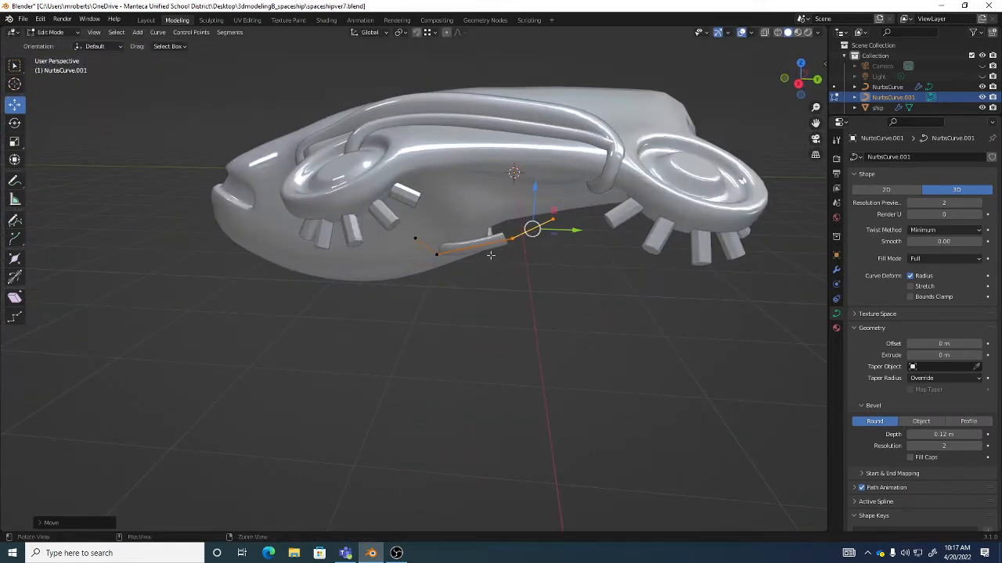
# Select the control points at the curve's ship-side end and move them down below the hull.
pyautogui.moveTo(491, 256)
pyautogui.mouseDown(button='middle')
pyautogui.moveTo(565, 243)
pyautogui.moveTo(502, 271)
pyautogui.mouseUp(button='middle')
pyautogui.moveTo(387, 262); pyautogui.dragTo(419, 291)
pyautogui.moveTo(421, 293); pyautogui.dragTo(484, 274, button='middle')
pyautogui.press('g')
pyautogui.click(525, 342)
# Turn on snapping and set the snap target to Face.
pyautogui.click(417, 32)
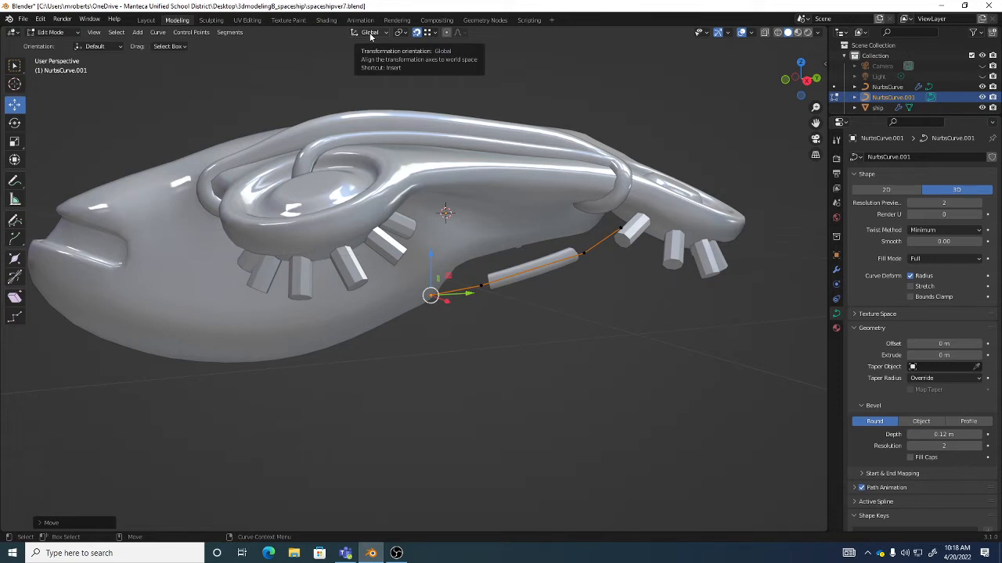
pyautogui.click(430, 34)
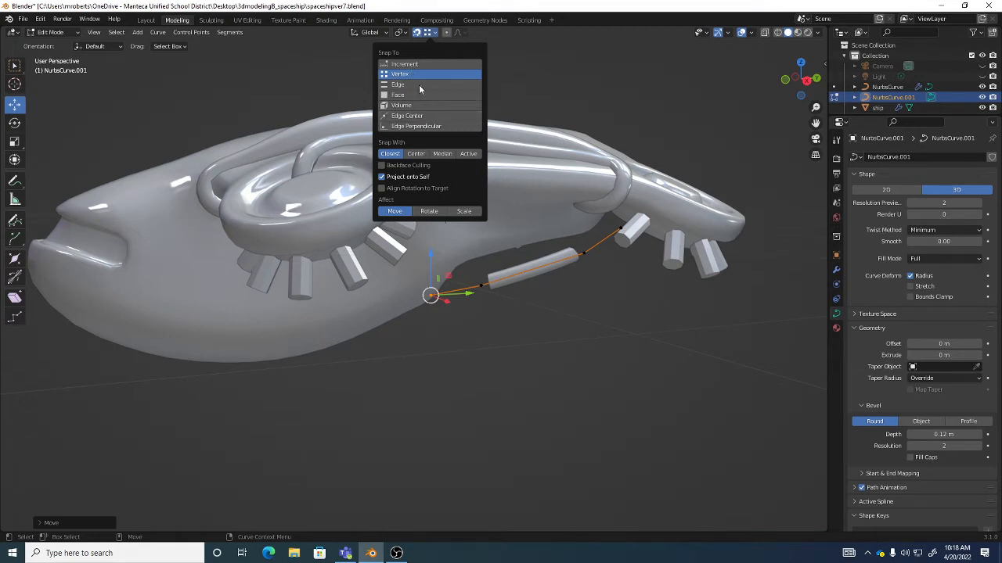
pyautogui.click(419, 64)
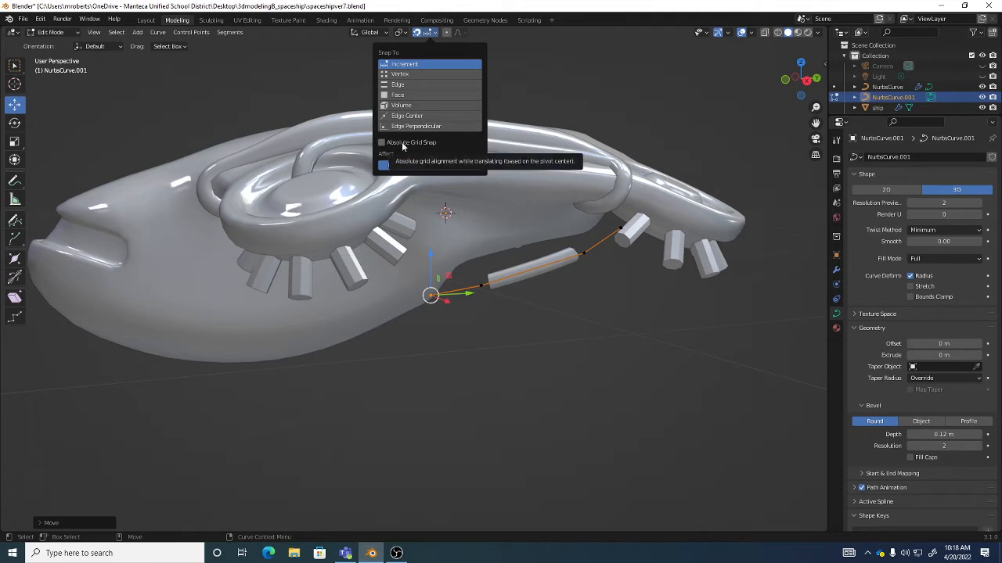
pyautogui.click(400, 95)
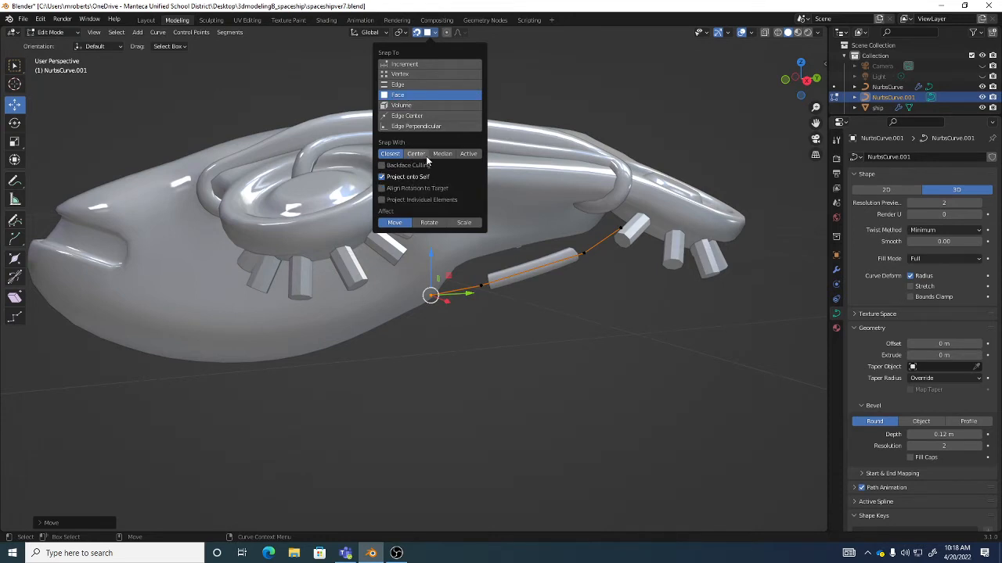
# Snap the two control points at the ship-side end of the curve onto the hull's underside.
pyautogui.moveTo(470, 286); pyautogui.dragTo(551, 293, button='middle')
pyautogui.keyDown('shift'); pyautogui.moveTo(475, 319); pyautogui.dragTo(565, 262, button='middle'); pyautogui.keyUp('shift')
pyautogui.moveTo(530, 257); pyautogui.dragTo(346, 260)
pyautogui.moveTo(560, 249); pyautogui.dragTo(377, 236)
pyautogui.moveTo(377, 237); pyautogui.dragTo(407, 190, button='middle')
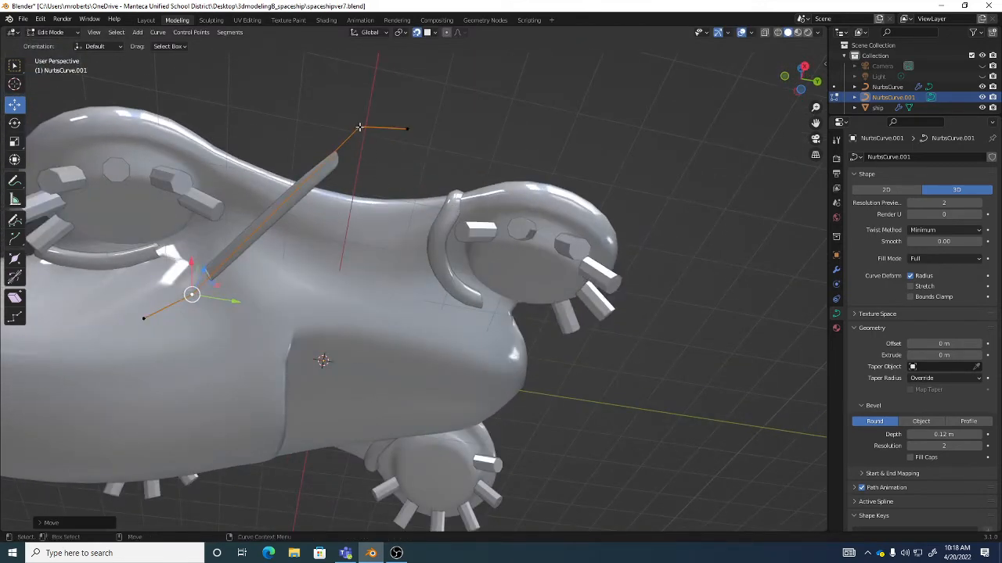
# Snap the curve's other two control points onto the underside and shift them closer along the hull's bend.
pyautogui.moveTo(359, 127); pyautogui.dragTo(288, 275)
pyautogui.moveTo(407, 129); pyautogui.dragTo(378, 296)
pyautogui.moveTo(378, 297); pyautogui.dragTo(401, 206, button='middle')
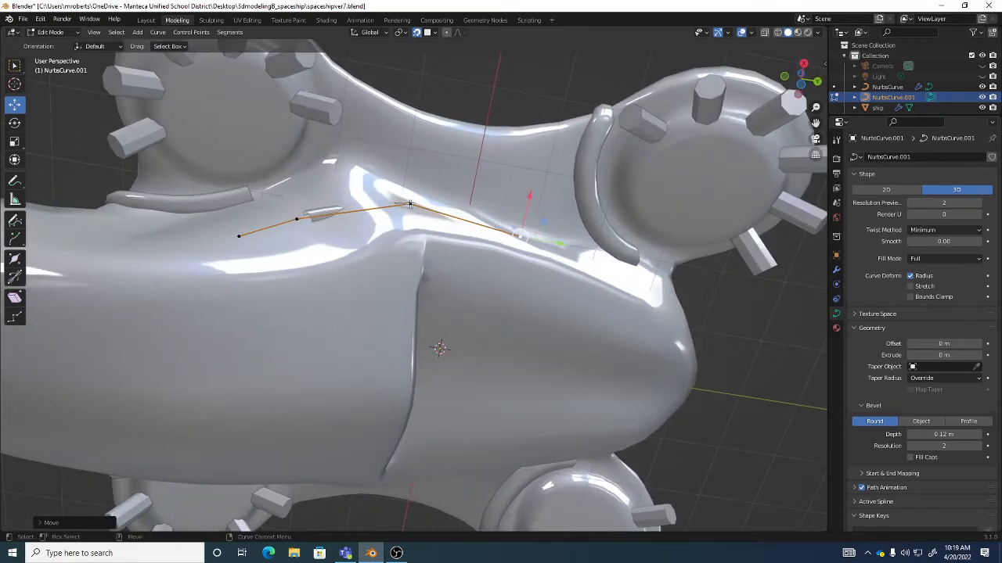
pyautogui.moveTo(410, 205); pyautogui.dragTo(355, 190)
pyautogui.moveTo(518, 237); pyautogui.dragTo(407, 202)
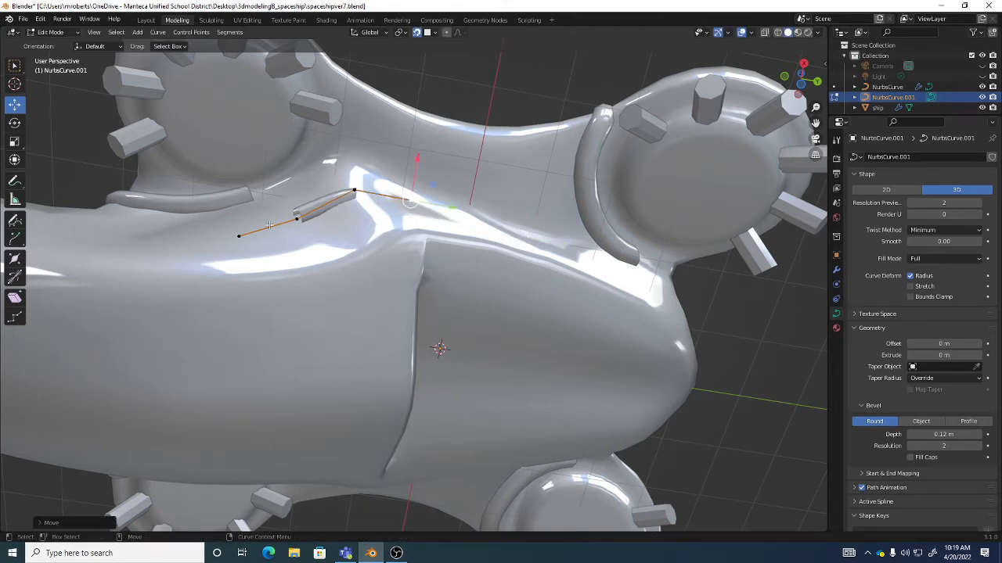
# Extrude two new control points from the curve's end with the Extrude tool, following the hull's underside toward the opposite pod.
pyautogui.moveTo(270, 225); pyautogui.dragTo(342, 220, button='middle')
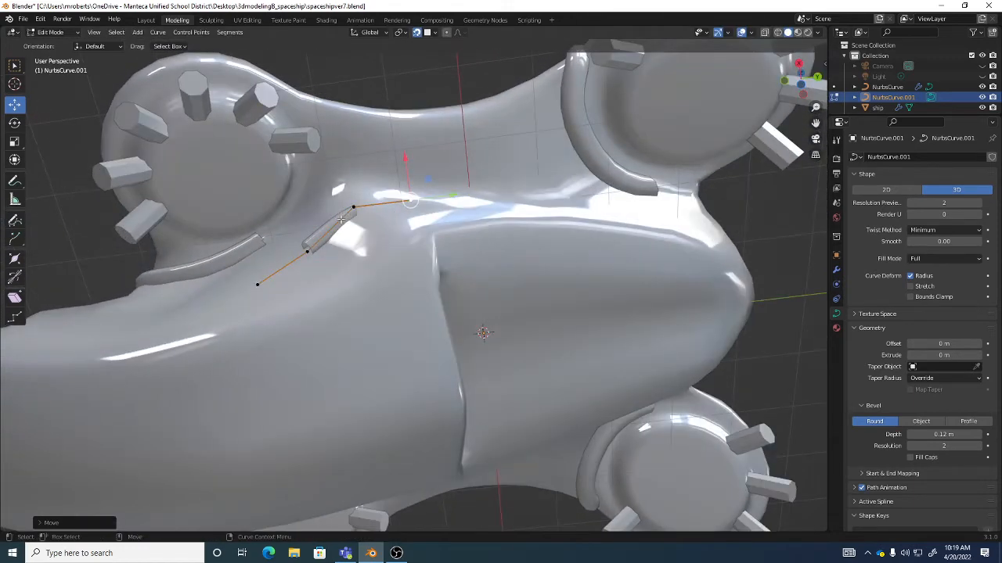
pyautogui.moveTo(417, 229); pyautogui.dragTo(431, 203, button='middle')
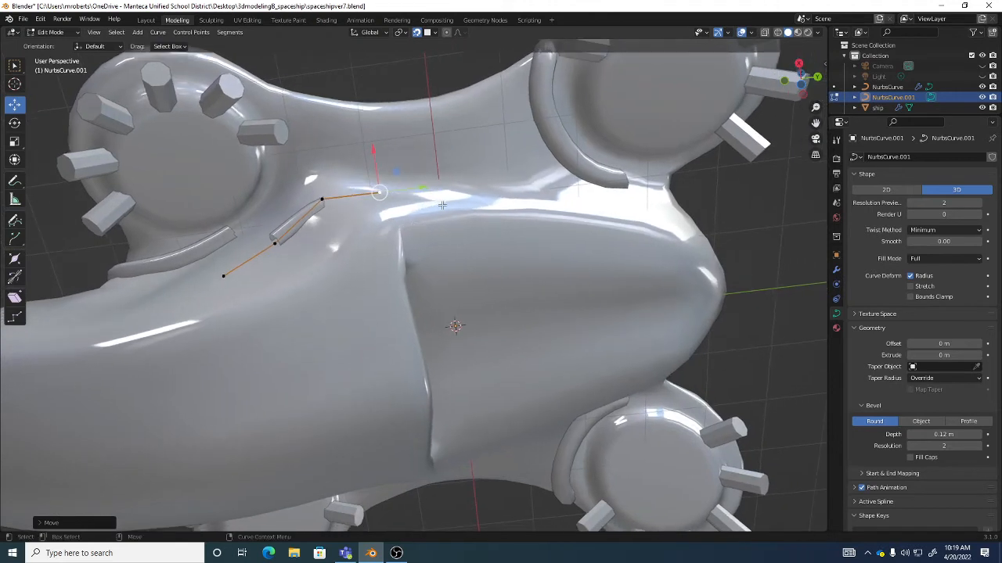
pyautogui.click(19, 241)
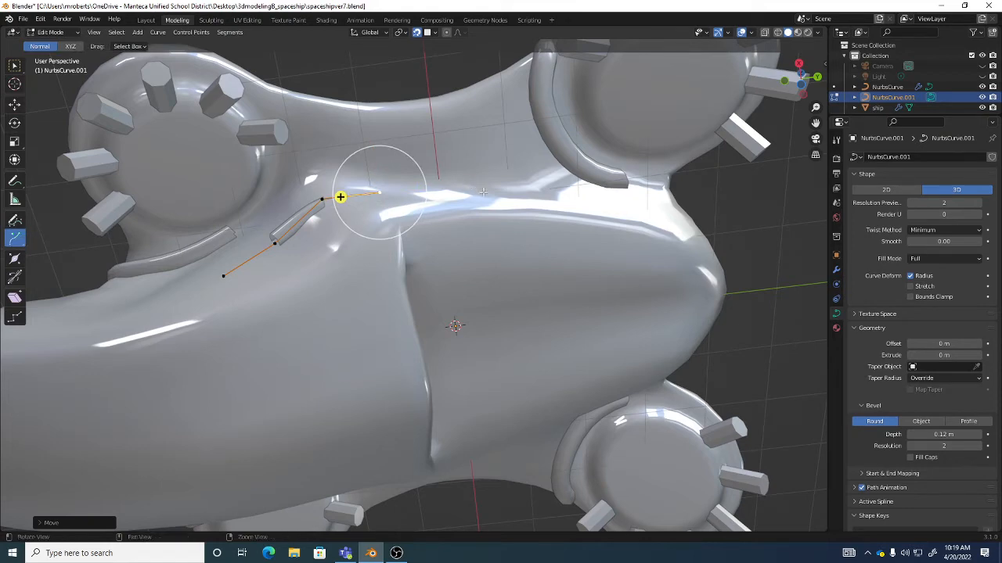
pyautogui.moveTo(471, 198); pyautogui.dragTo(459, 200, button='middle')
pyautogui.press('e')
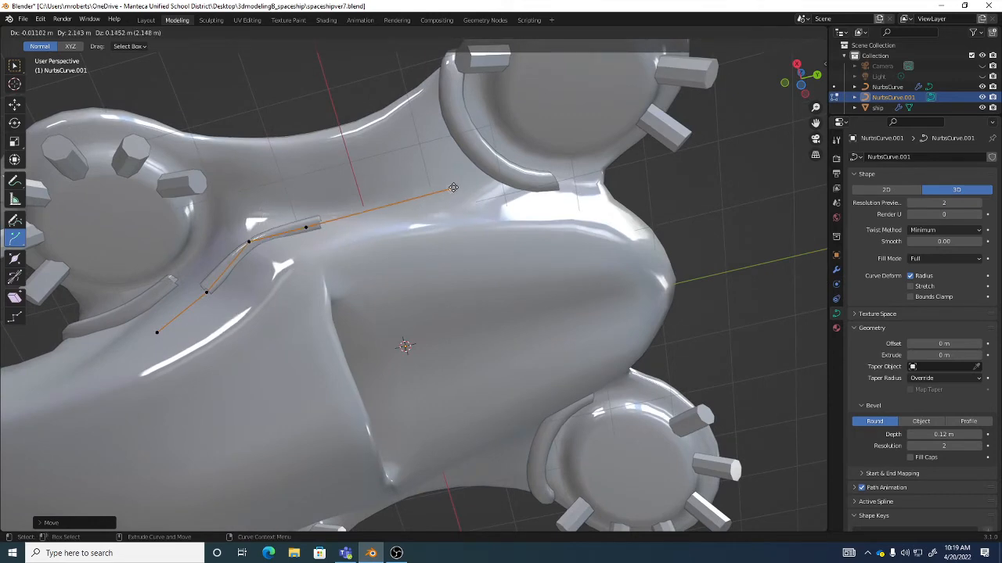
pyautogui.click(400, 214)
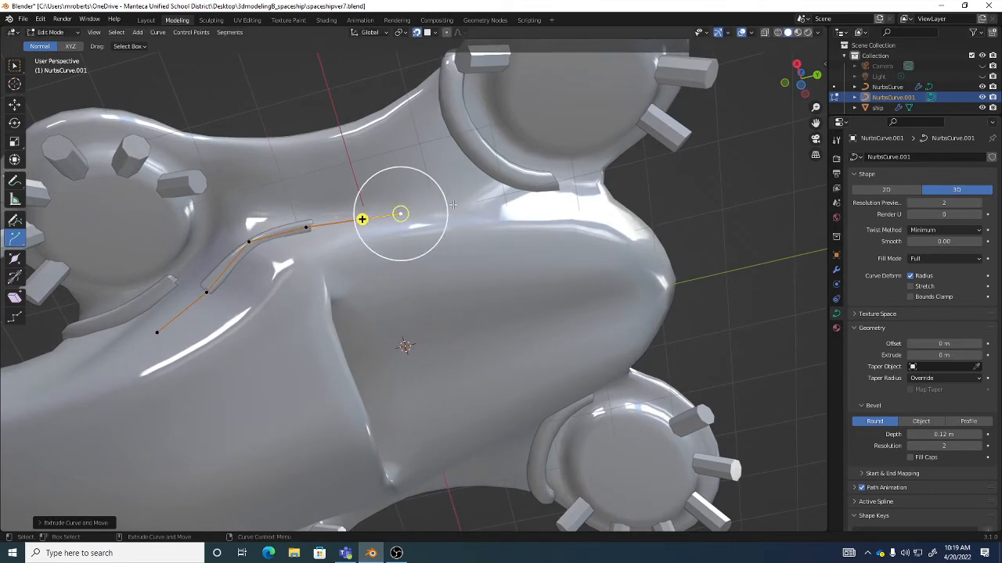
pyautogui.press('e')
pyautogui.click(526, 209)
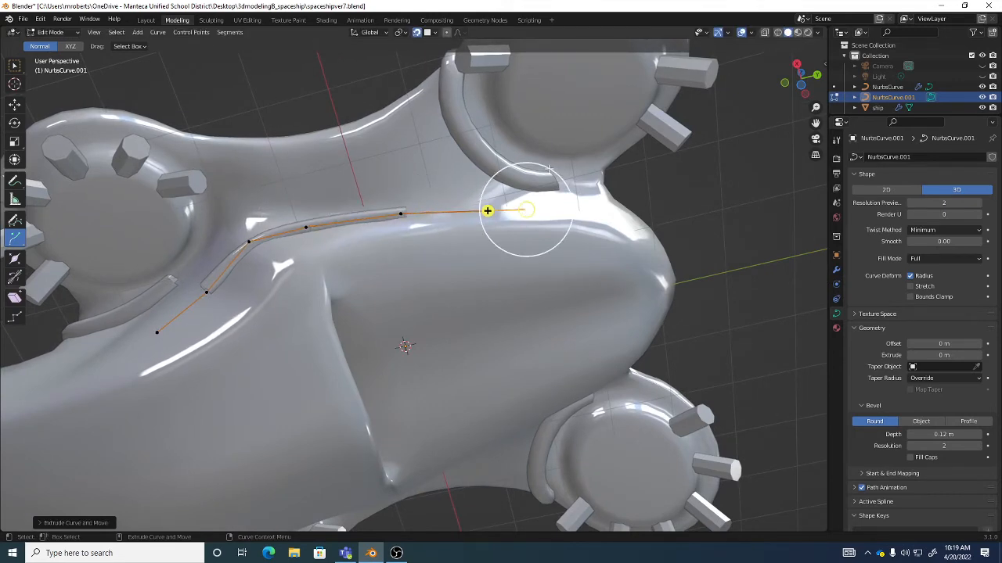
# Extrude two more control points from the curve's end, following the hull toward the base of the rear pod.
pyautogui.moveTo(526, 209); pyautogui.dragTo(530, 219, button='middle')
pyautogui.press('e')
pyautogui.click(575, 182)
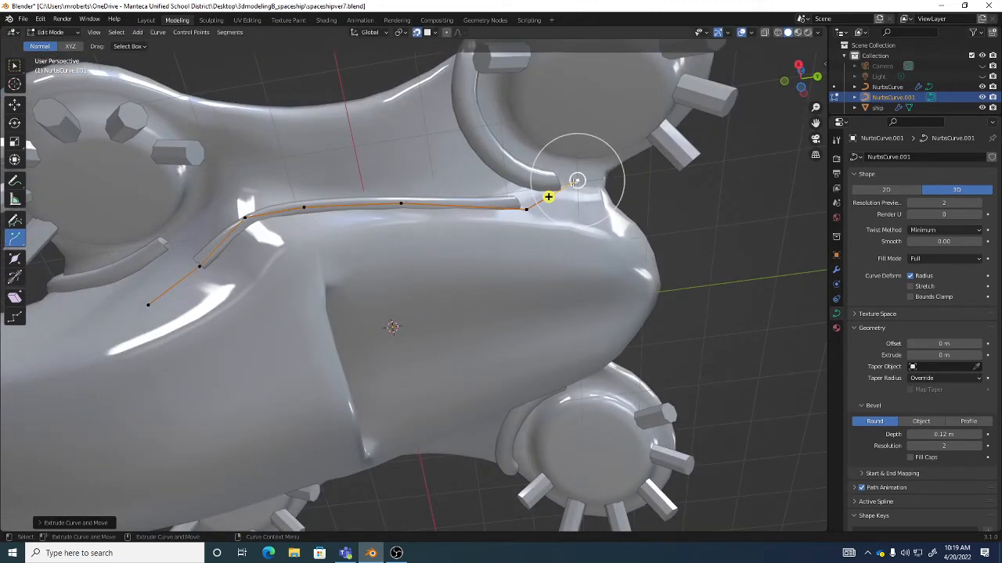
pyautogui.moveTo(573, 182); pyautogui.dragTo(493, 199, button='middle')
pyautogui.press('e')
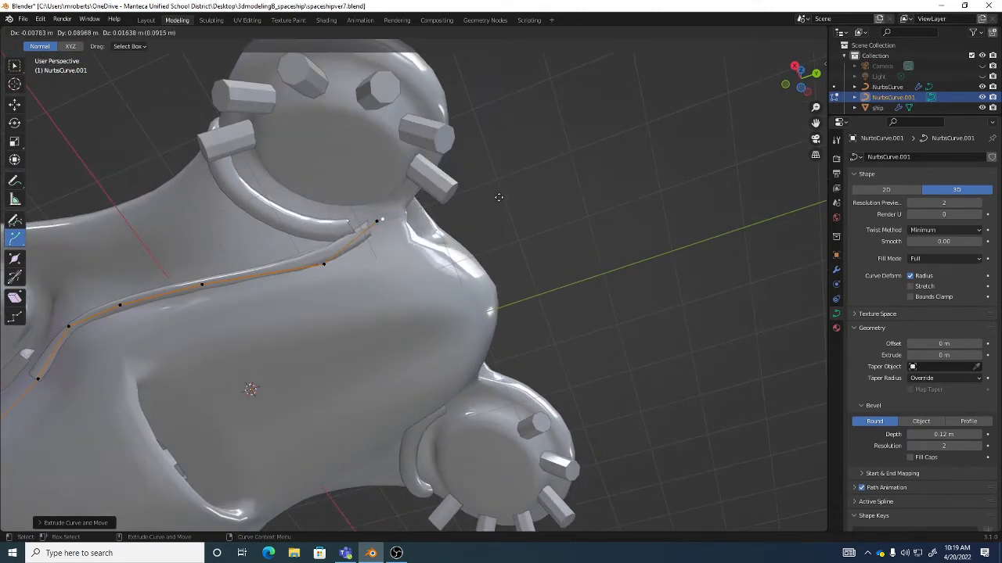
pyautogui.click(398, 212)
# Extrude two further control points around the corner where the rear pod joins the hull, ending the curve against the hull.
pyautogui.moveTo(398, 213); pyautogui.dragTo(424, 223, button='middle')
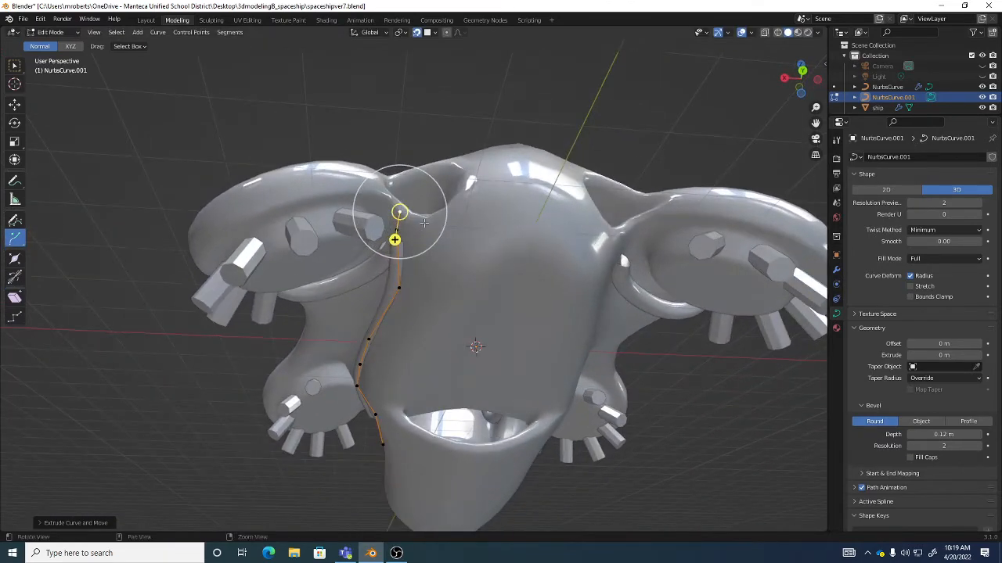
pyautogui.press('e')
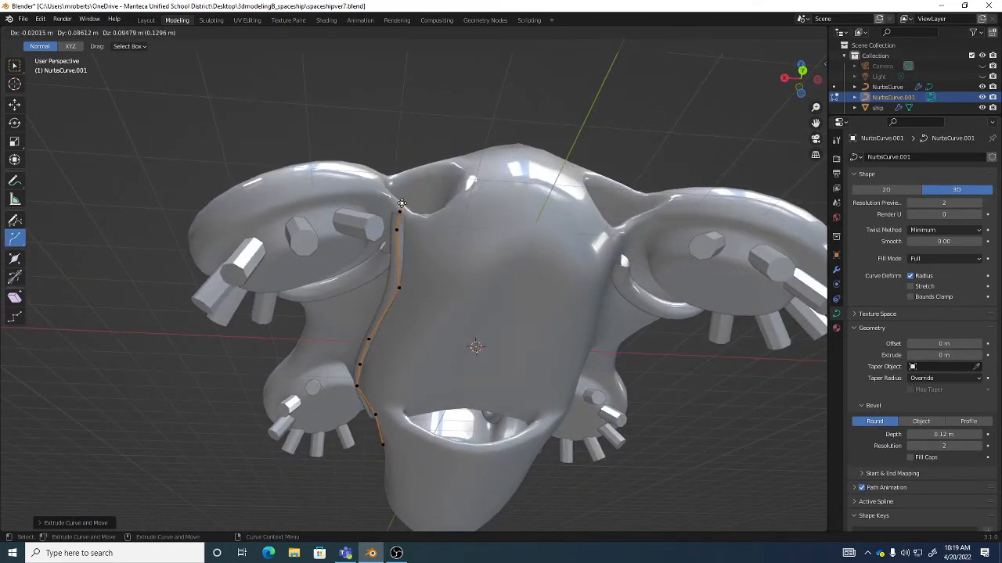
pyautogui.click(401, 203)
pyautogui.moveTo(401, 203); pyautogui.dragTo(433, 164, button='middle')
pyautogui.press('e')
pyautogui.click(424, 191)
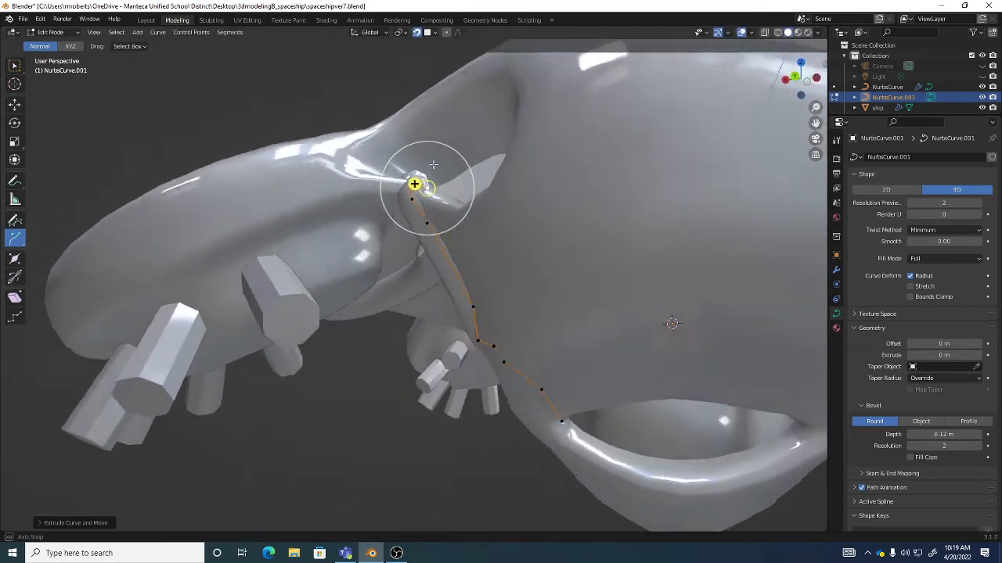
pyautogui.keyDown('alt'); pyautogui.moveTo(433, 164); pyautogui.dragTo(441, 186); pyautogui.keyUp('alt')
# Subdivide the curve segment beside the rear pod and slide the neighbouring control point along the hull to even out the bend.
pyautogui.press('w')
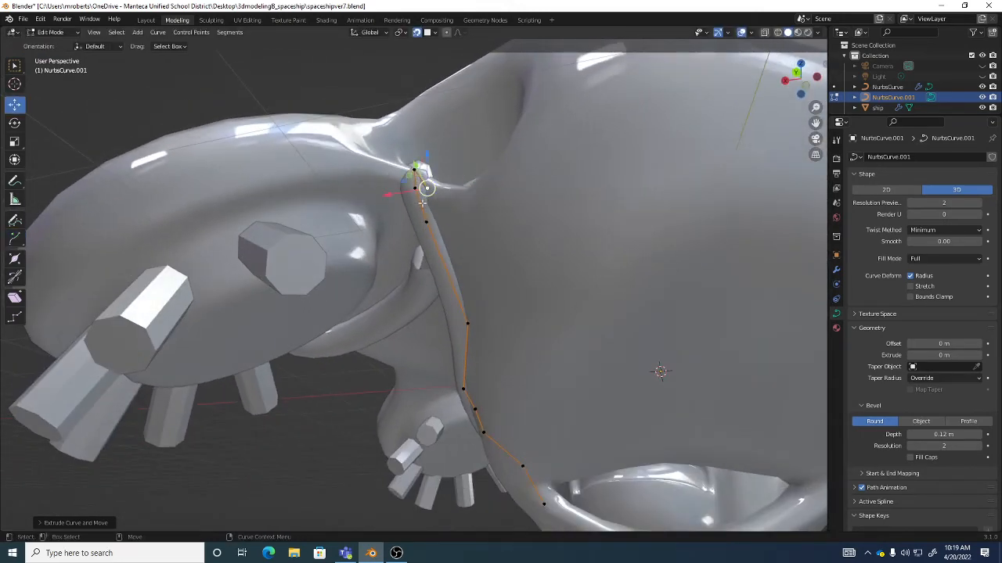
pyautogui.moveTo(422, 203); pyautogui.dragTo(522, 191, button='middle')
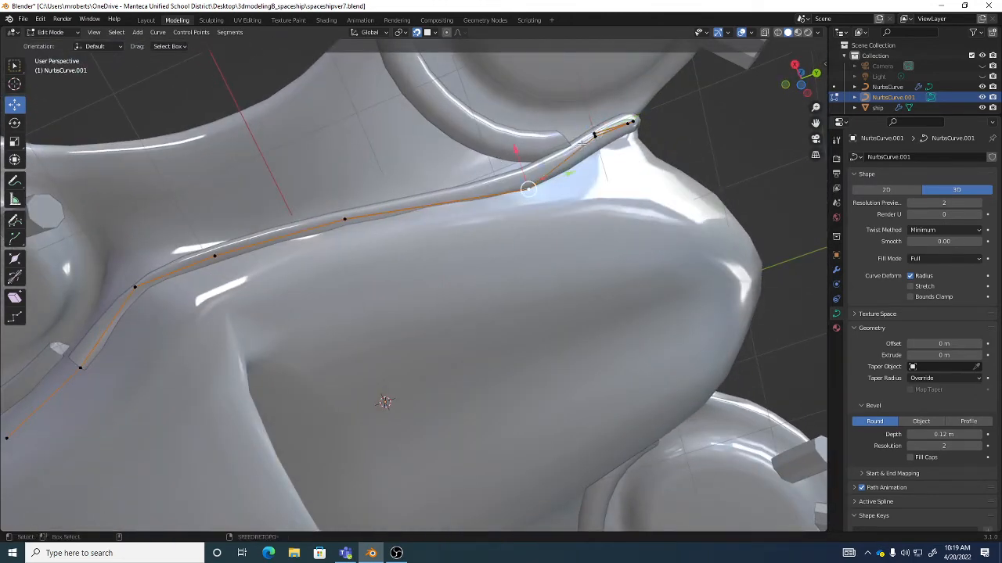
pyautogui.keyDown('alt'); pyautogui.moveTo(585, 146); pyautogui.dragTo(610, 151); pyautogui.keyUp('alt')
pyautogui.keyDown('shift'); pyautogui.click(602, 131); pyautogui.keyUp('shift')
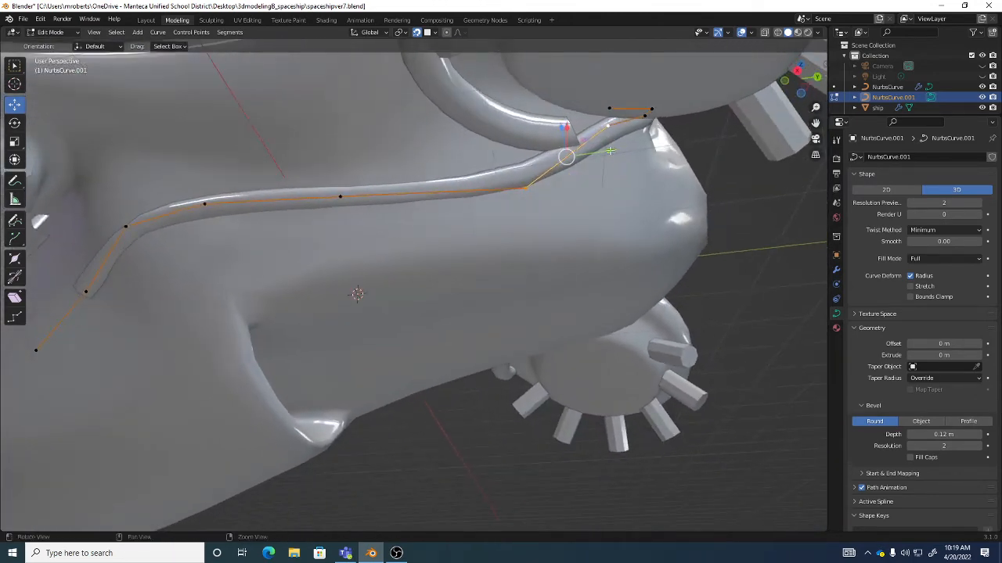
pyautogui.rightClick(585, 185)
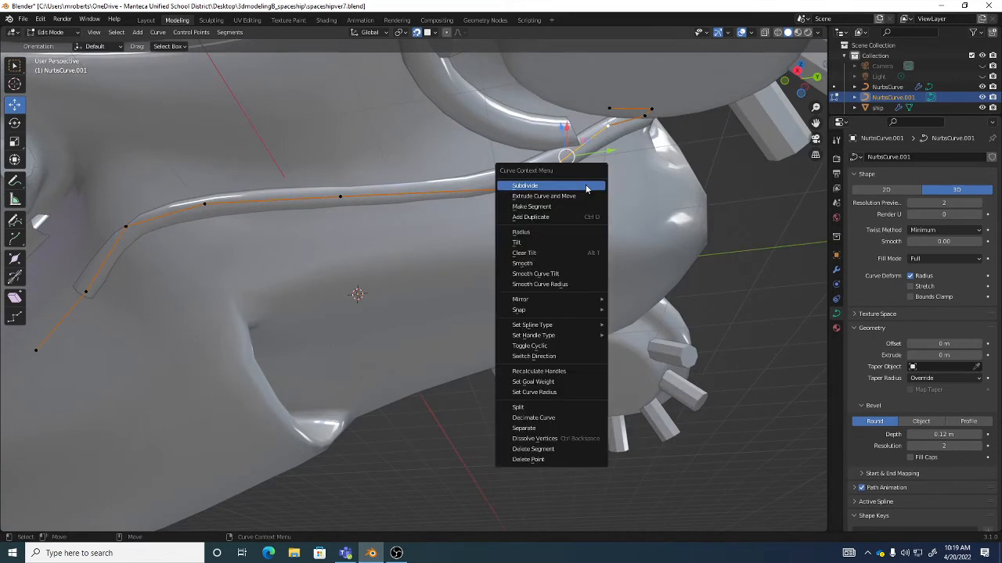
pyautogui.click(540, 183)
pyautogui.moveTo(526, 189); pyautogui.dragTo(496, 183)
pyautogui.scroll(-4, 540, 187)
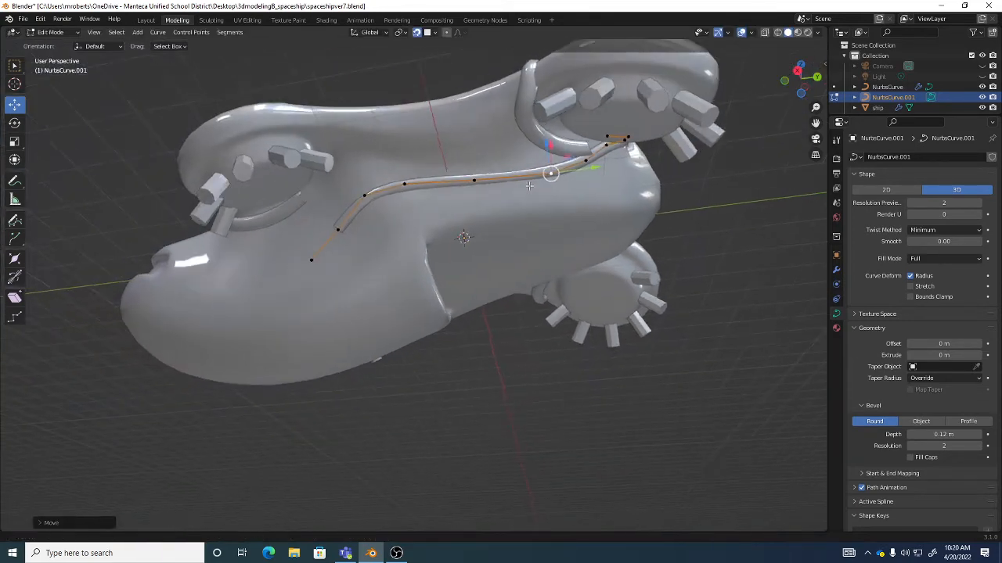
# Extrude the curve's opposite end along the hull's side with new control points, rising beside the front pod.
pyautogui.moveTo(356, 256); pyautogui.dragTo(388, 245, button='middle')
pyautogui.click(315, 239)
pyautogui.click(15, 237)
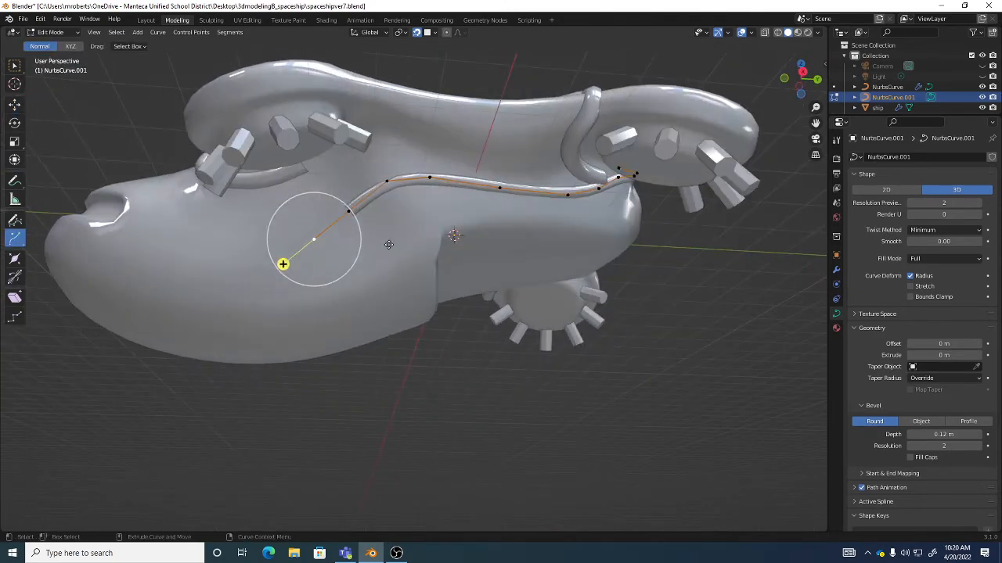
pyautogui.moveTo(314, 239); pyautogui.dragTo(208, 196)
pyautogui.moveTo(208, 196); pyautogui.dragTo(258, 213, button='middle')
pyautogui.moveTo(257, 214); pyautogui.dragTo(246, 171)
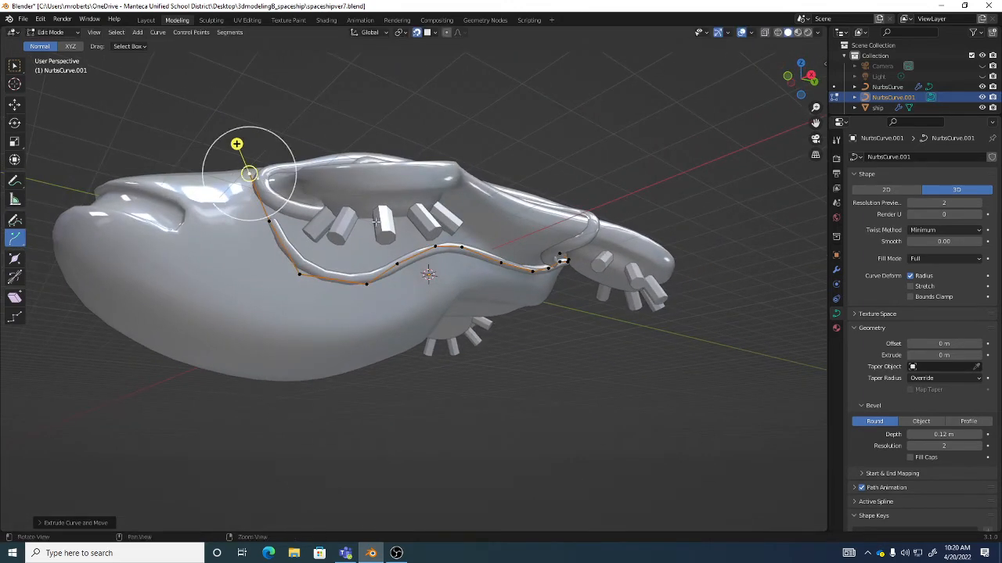
pyautogui.moveTo(246, 171); pyautogui.dragTo(428, 240, button='middle')
# Move the new end control point down along the hull, close to the front pod's tube.
pyautogui.click(15, 105)
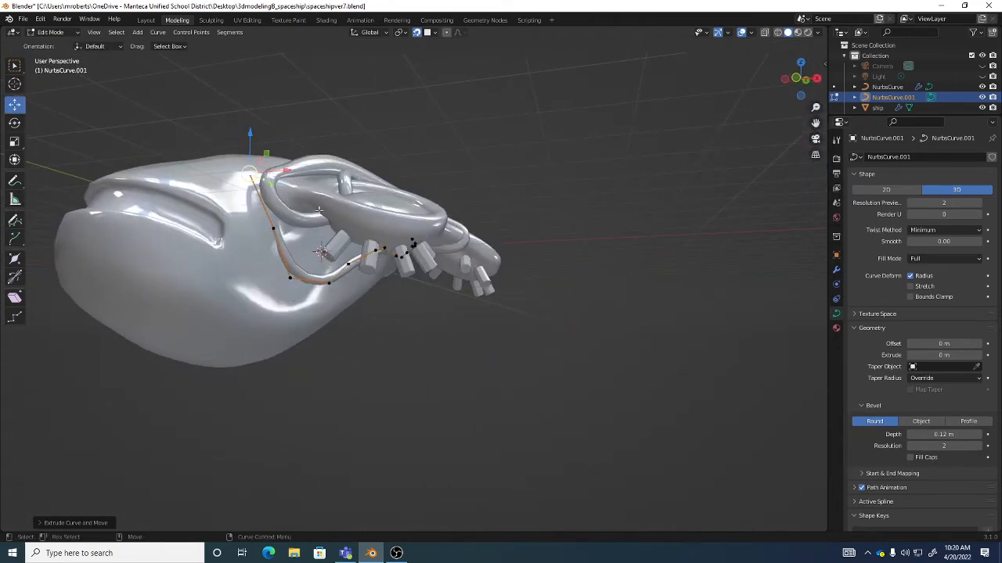
pyautogui.moveTo(250, 179); pyautogui.dragTo(263, 202)
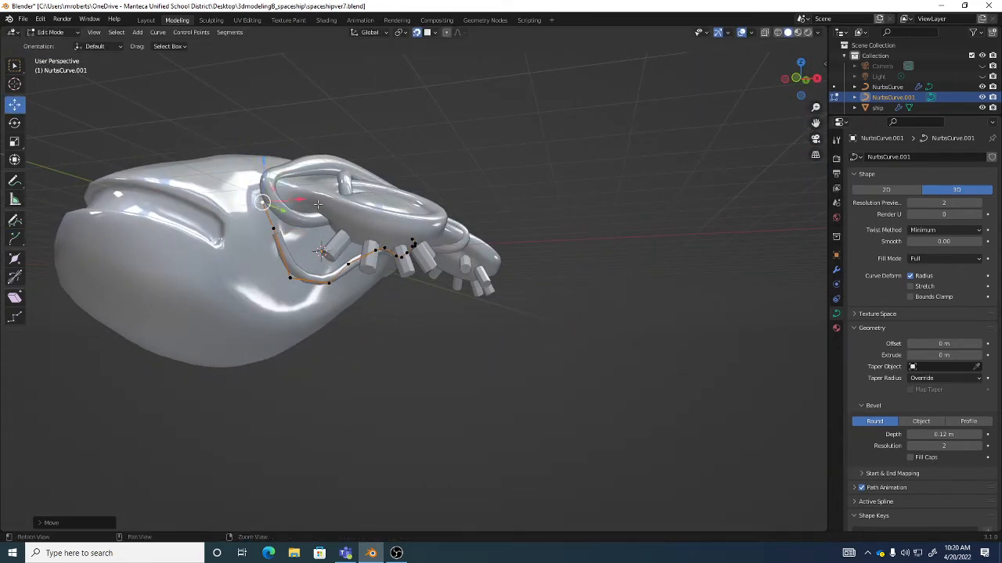
pyautogui.moveTo(310, 190); pyautogui.dragTo(291, 202, button='middle')
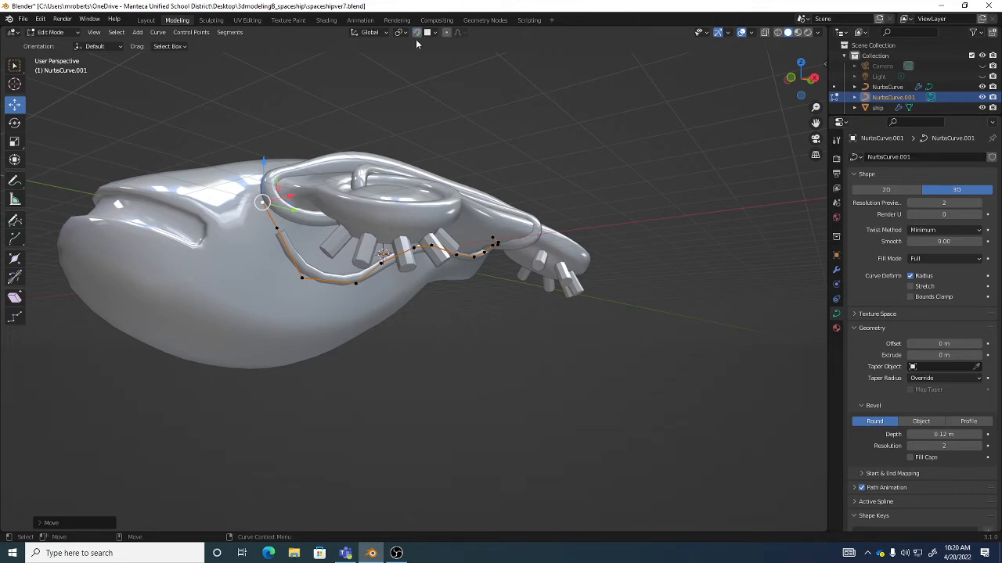
# With snapping off, reposition the front end control point freely to tuck the tube's end into the hull below the front pod.
pyautogui.moveTo(368, 235); pyautogui.dragTo(323, 250, button='middle')
pyautogui.press('g')
pyautogui.click(309, 221)
pyautogui.press('g')
pyautogui.click(327, 249)
pyautogui.press('g')
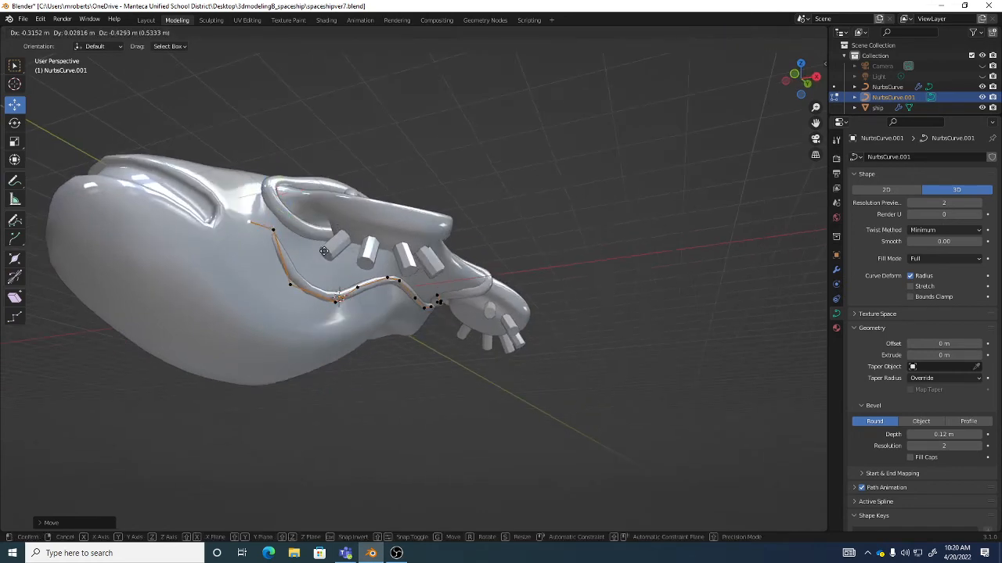
pyautogui.click(332, 252)
# Adjust the control point at the hull's bend and its neighbour toward the rear pod to smooth the tube's path.
pyautogui.moveTo(458, 249); pyautogui.dragTo(396, 253, button='middle')
pyautogui.moveTo(435, 227); pyautogui.dragTo(380, 230, button='middle')
pyautogui.press('g')
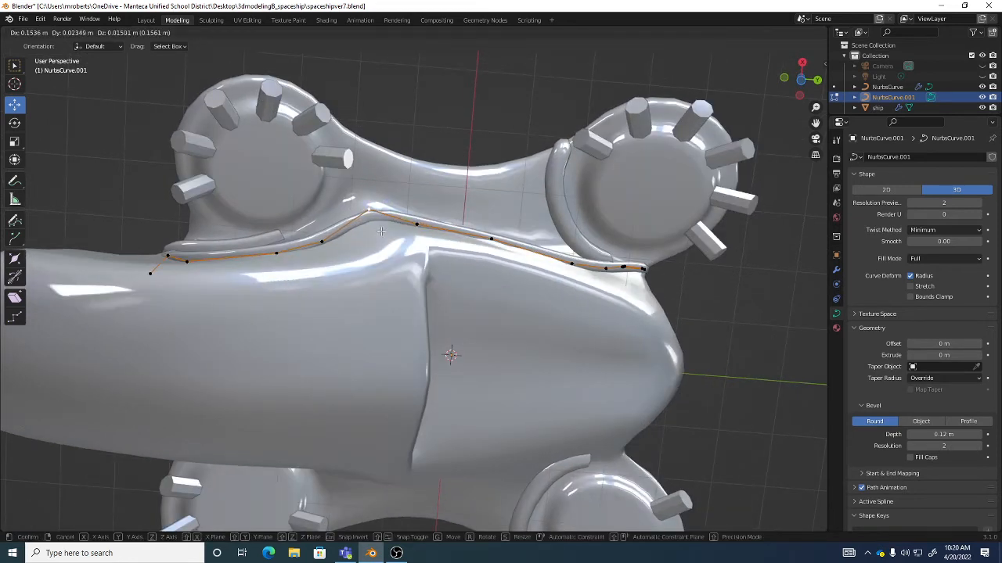
pyautogui.click(381, 231)
pyautogui.click(414, 226)
pyautogui.press('g')
pyautogui.click(411, 233)
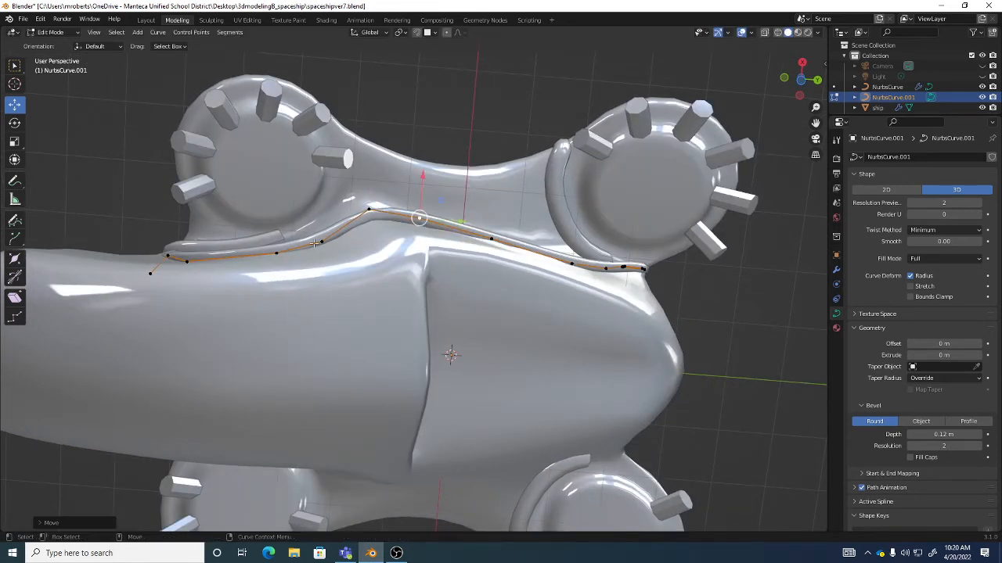
# Nudge the control point beside the front pod and two points leading to the rear pod to even out the tube.
pyautogui.click(278, 251)
pyautogui.press('g')
pyautogui.click(277, 249)
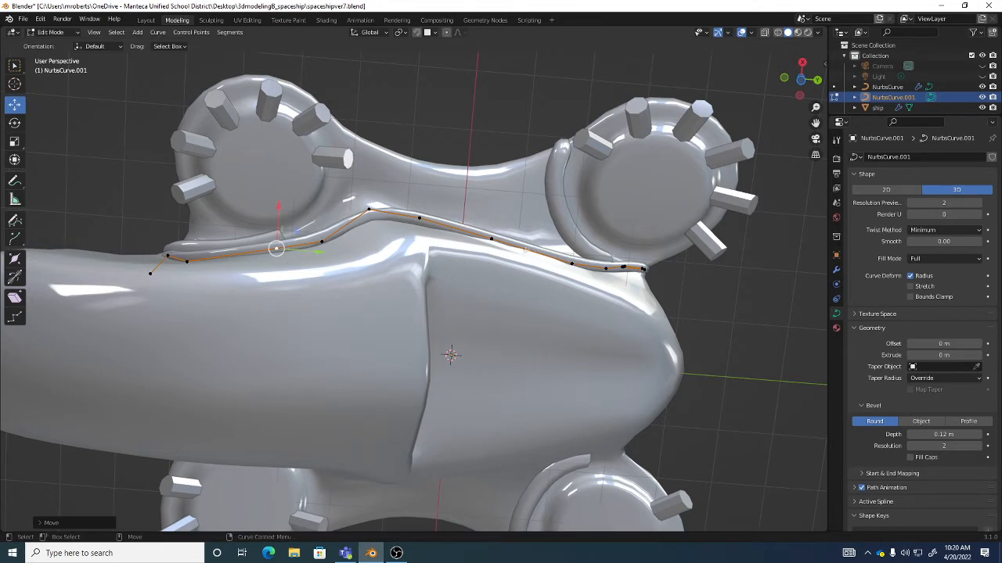
pyautogui.click(493, 239)
pyautogui.press('g')
pyautogui.click(494, 235)
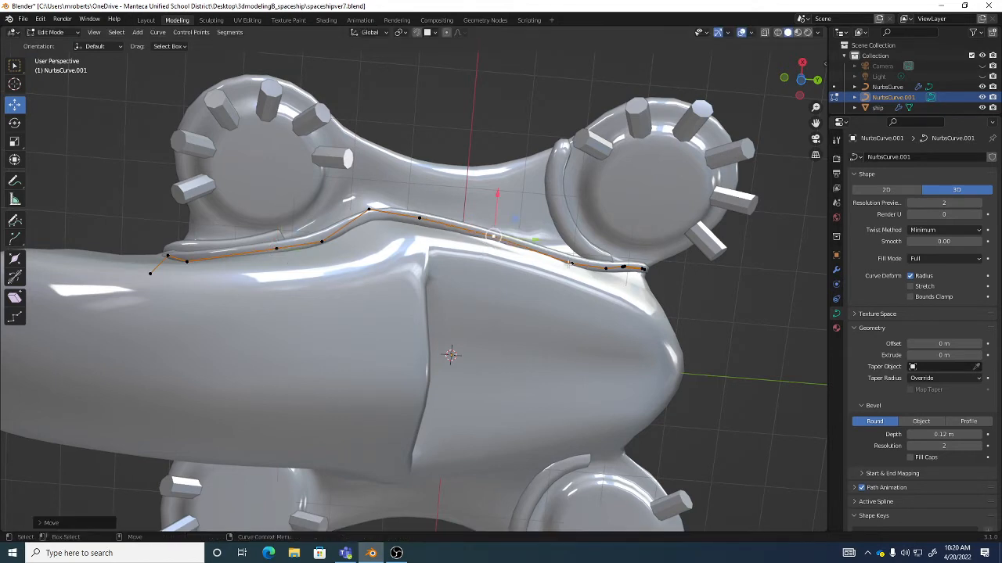
pyautogui.click(570, 265)
pyautogui.press('g')
pyautogui.click(557, 259)
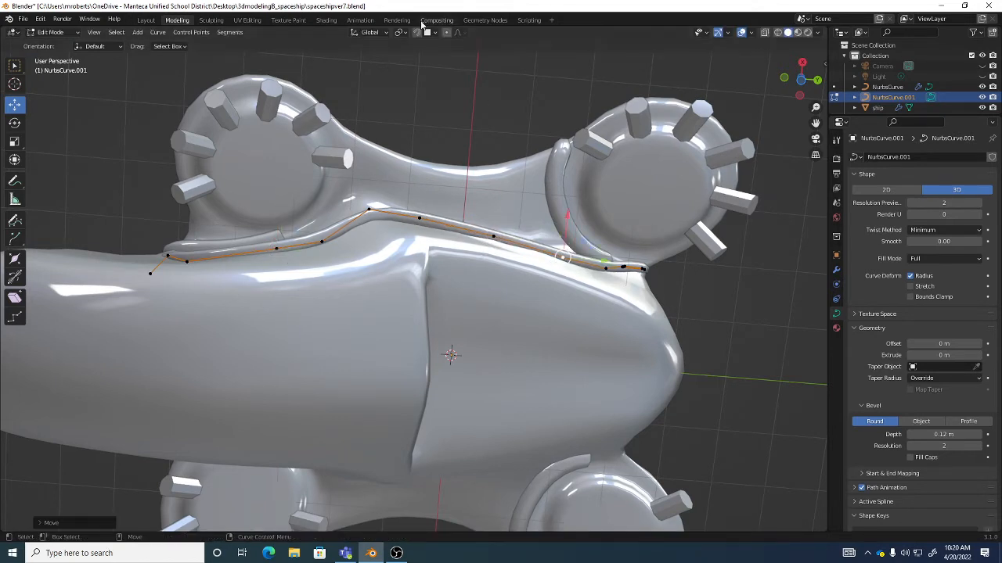
# Select the control point in the middle of the tube and grow the selection twice to five points with Select More.
pyautogui.moveTo(457, 160); pyautogui.dragTo(437, 257, button='middle')
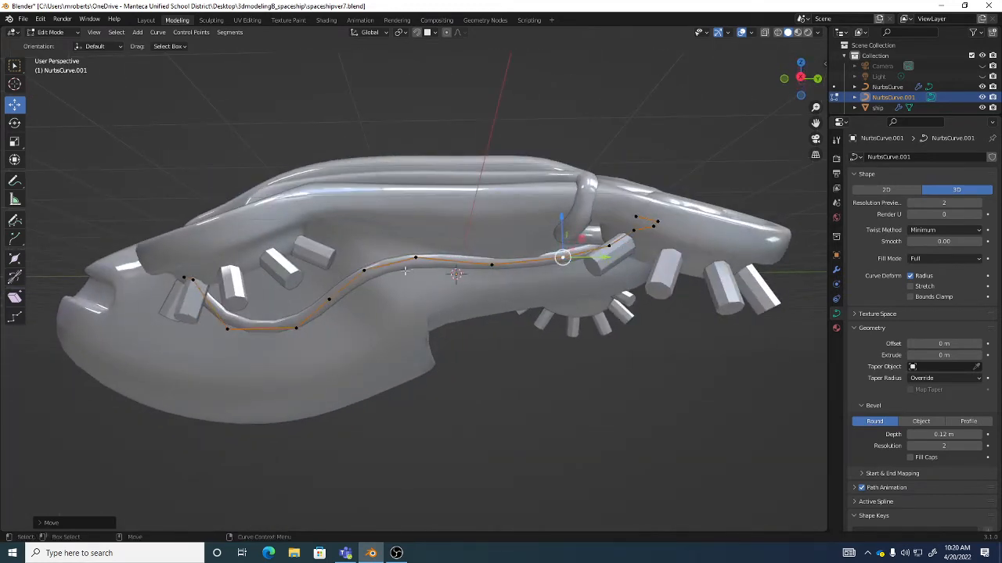
pyautogui.moveTo(437, 278); pyautogui.dragTo(444, 109, button='middle')
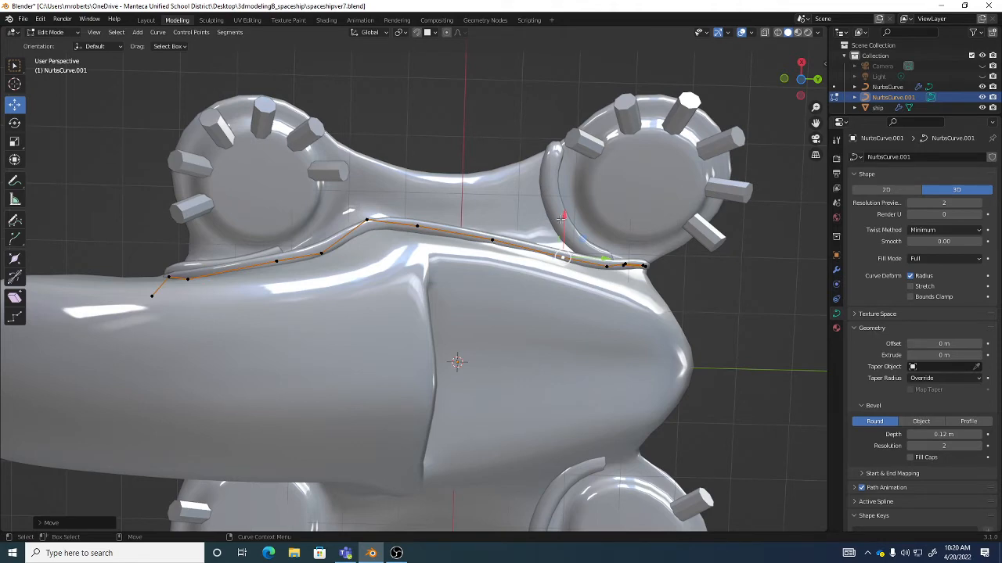
pyautogui.moveTo(561, 219); pyautogui.dragTo(516, 213, button='middle')
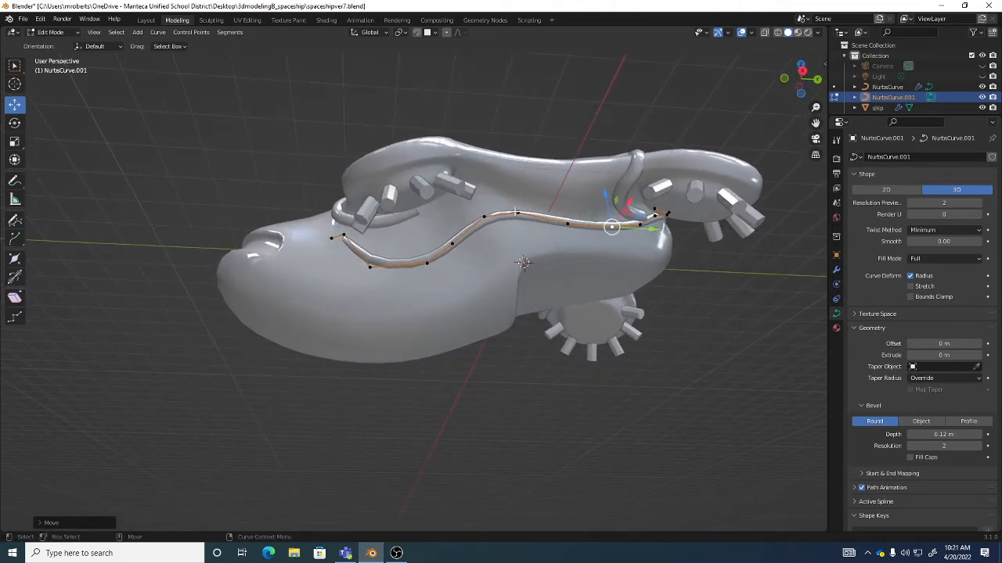
pyautogui.click(517, 212)
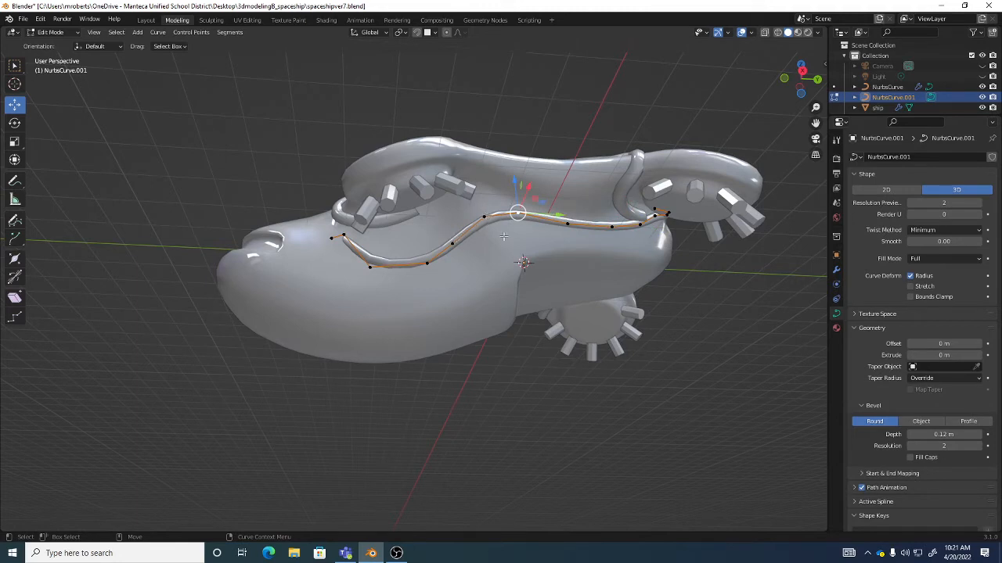
pyautogui.press('ctrl+KP_Add')
pyautogui.press('ctrl+KP_Add')
pyautogui.click(117, 34)
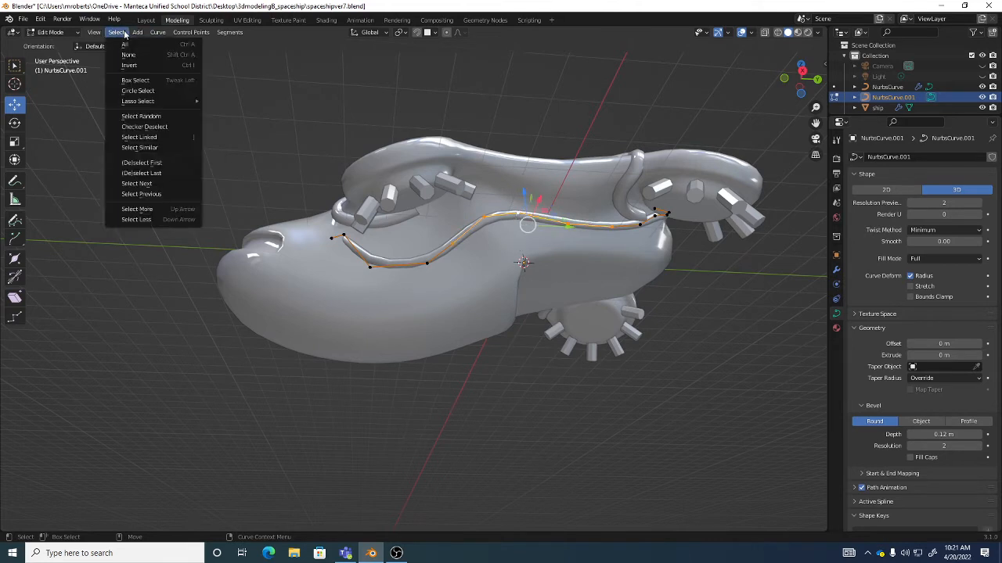
pyautogui.click(118, 32)
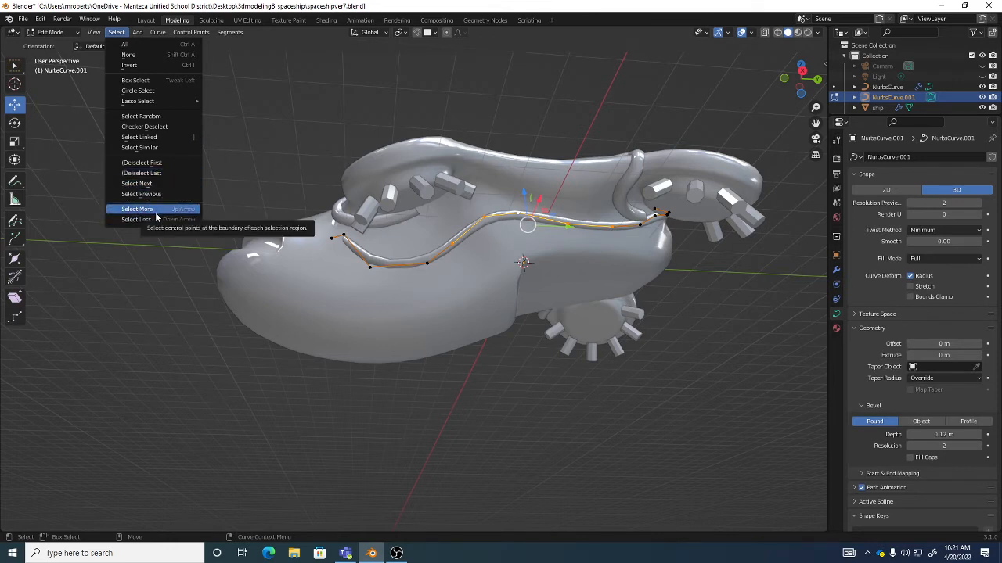
pyautogui.click(117, 33)
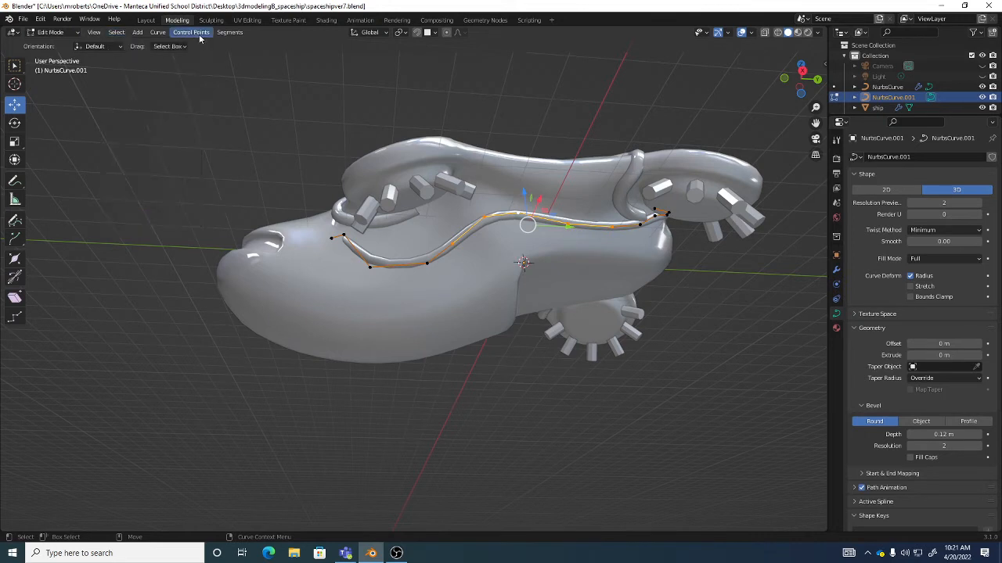
pyautogui.click(117, 33)
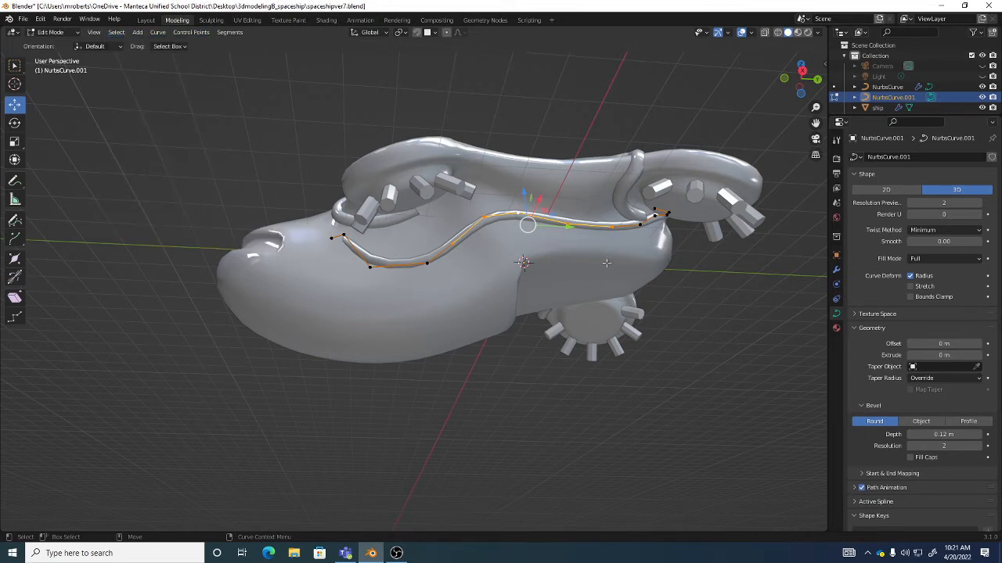
# Duplicate the five selected control points and place the copy just below the original tube.
pyautogui.moveTo(606, 263); pyautogui.dragTo(540, 266, button='middle')
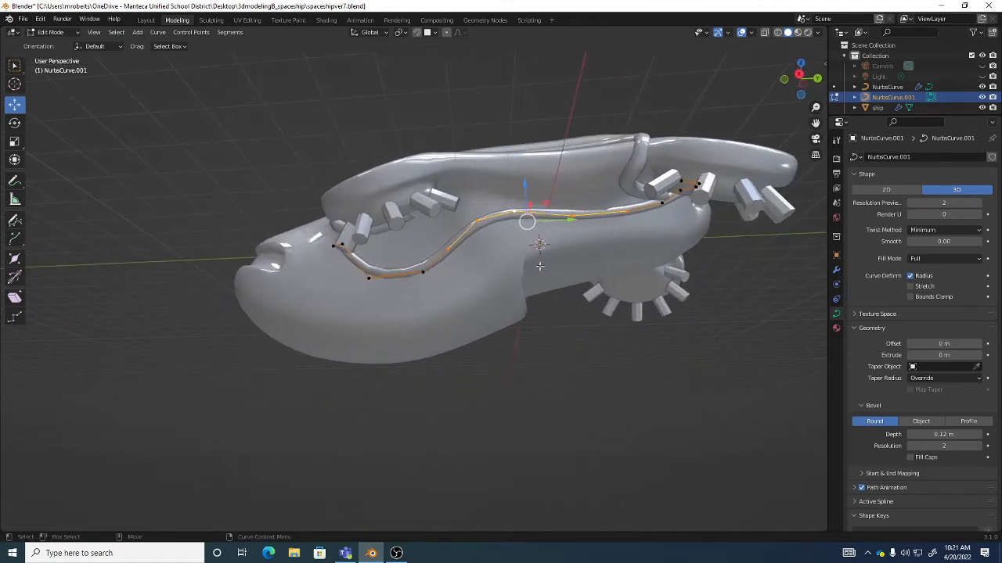
pyautogui.hotkey('shift', 'd')
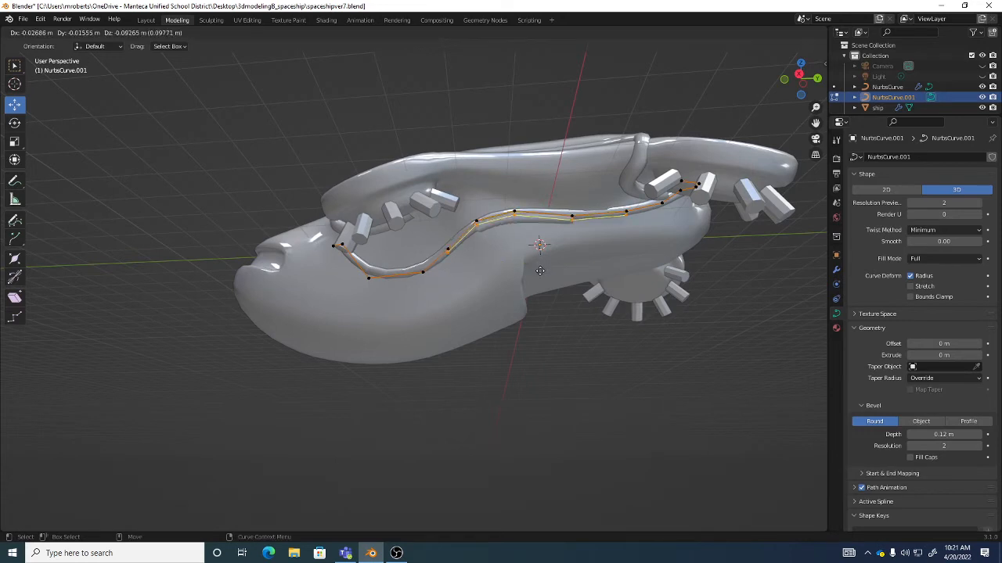
pyautogui.click(546, 283)
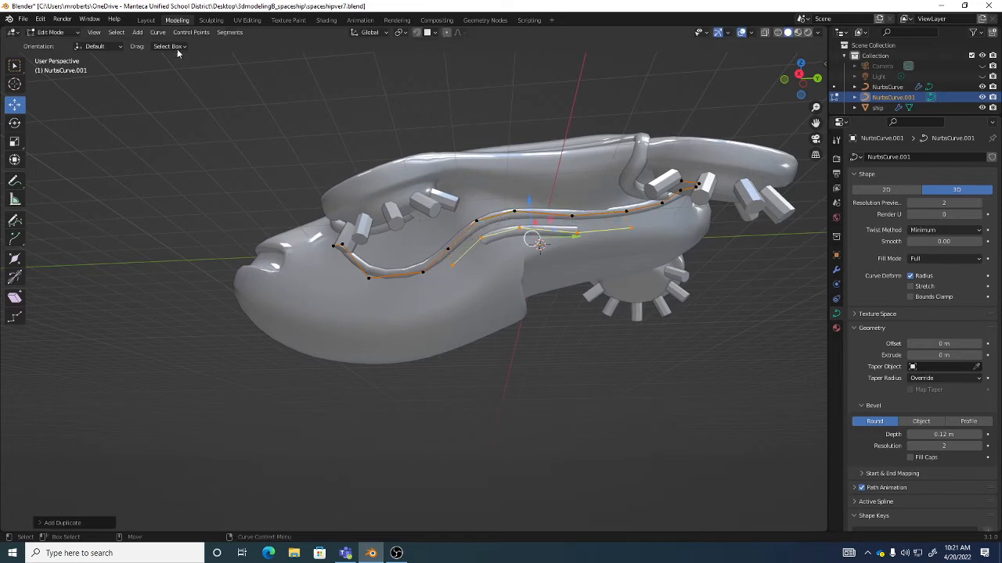
# Extrude one more control point from the front end of the duplicated tube, following the main tube's curve.
pyautogui.click(157, 32)
pyautogui.moveTo(593, 267); pyautogui.dragTo(558, 243, button='middle')
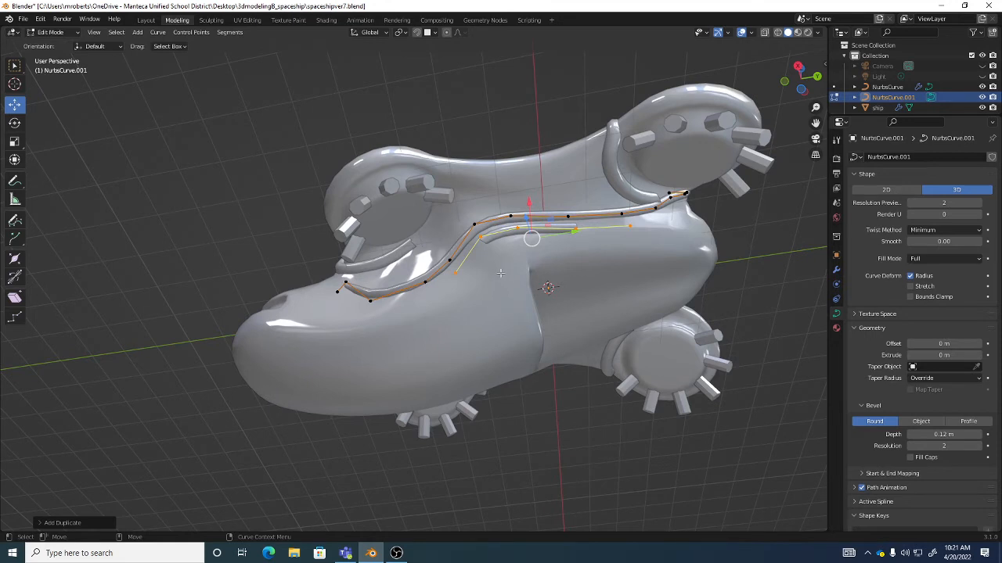
pyautogui.moveTo(449, 276); pyautogui.dragTo(477, 264, button='middle')
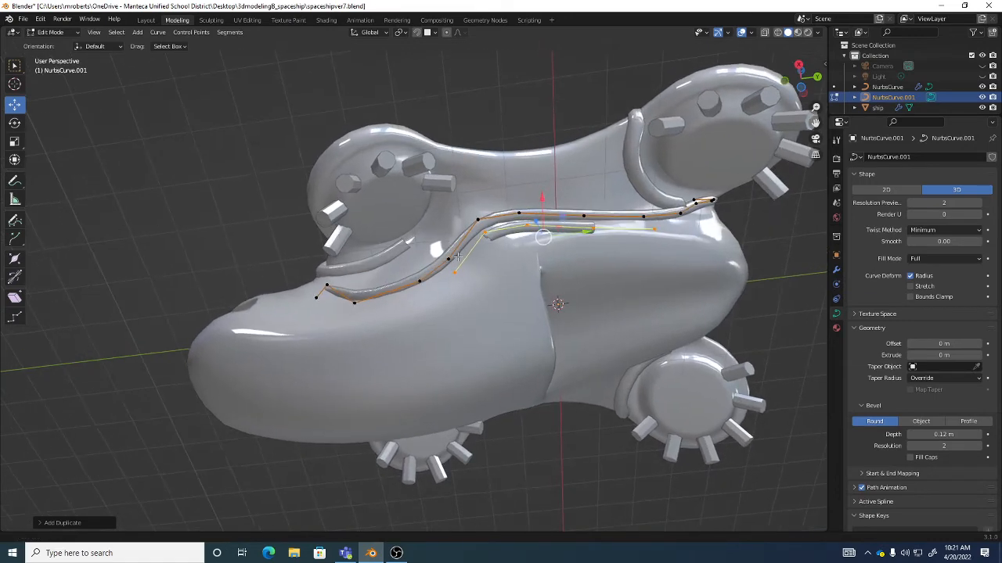
pyautogui.click(452, 273)
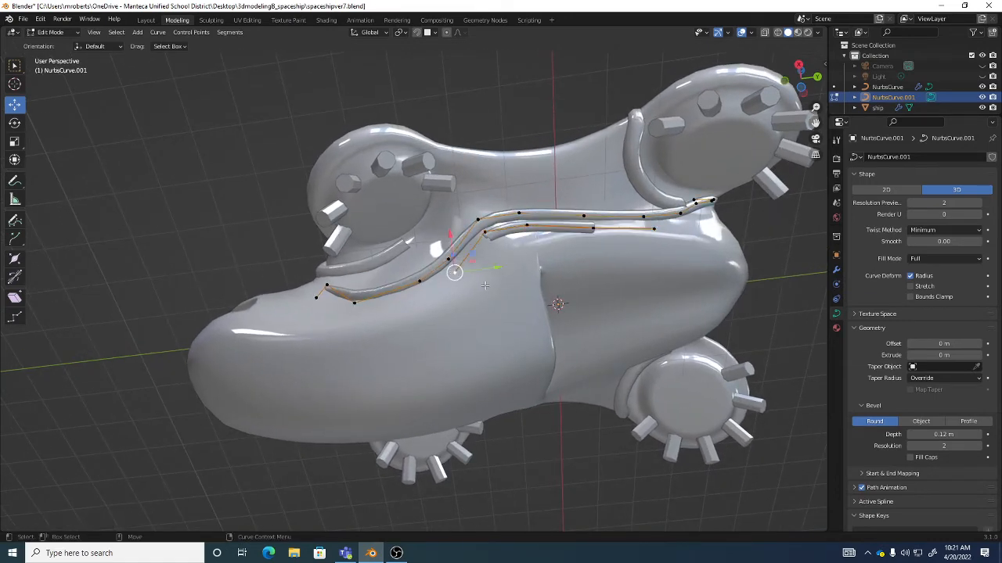
pyautogui.press('e')
pyautogui.press('e')
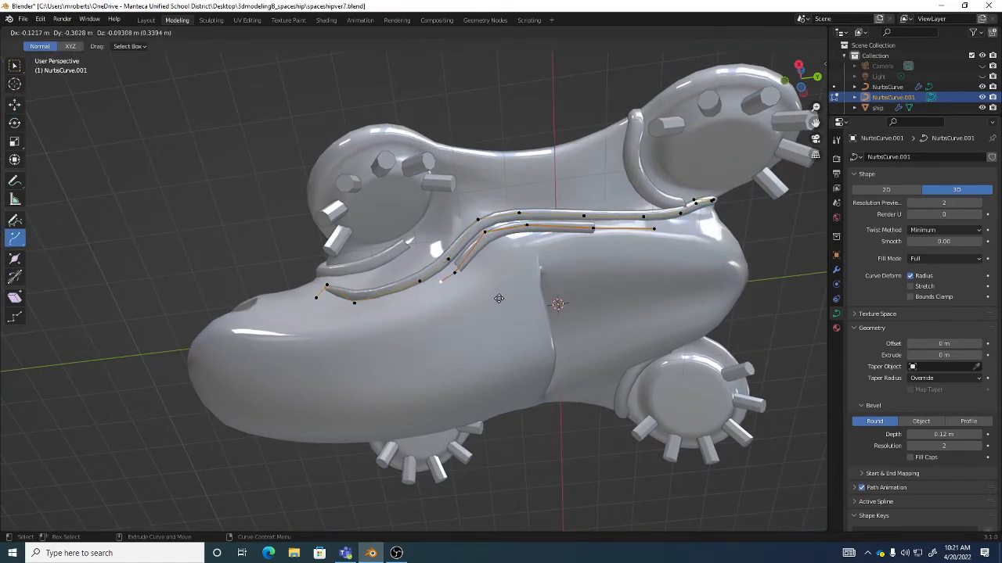
pyautogui.click(490, 297)
# Select all linked points of the duplicated tube and reduce their radius to make it thinner than the main tube.
pyautogui.moveTo(490, 296); pyautogui.dragTo(526, 288, button='middle')
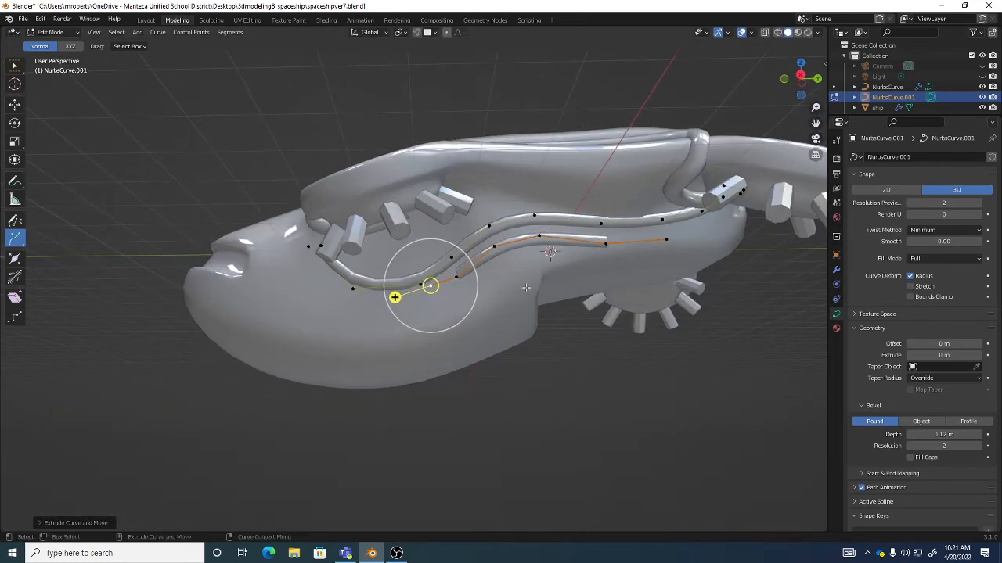
pyautogui.press('w')
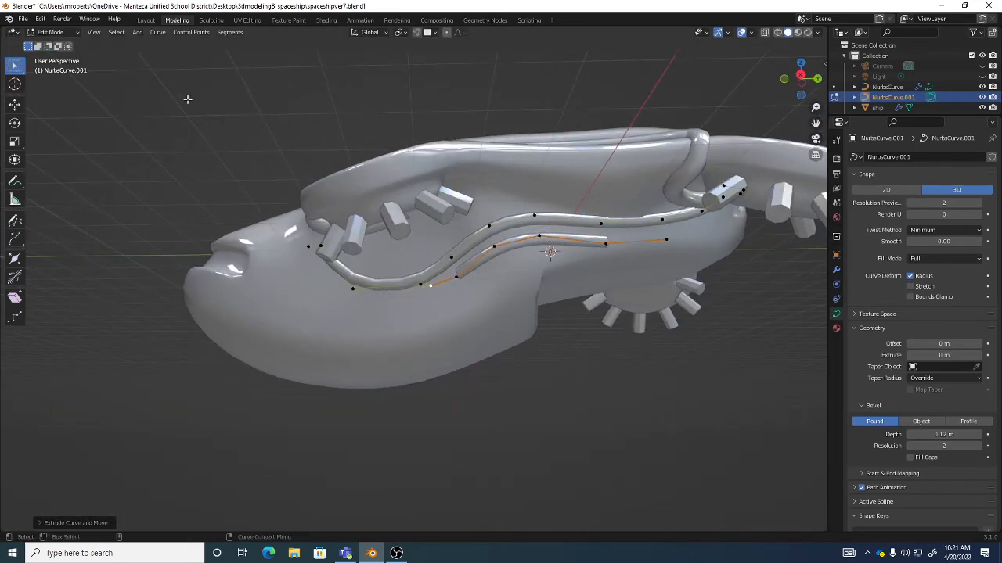
pyautogui.click(116, 32)
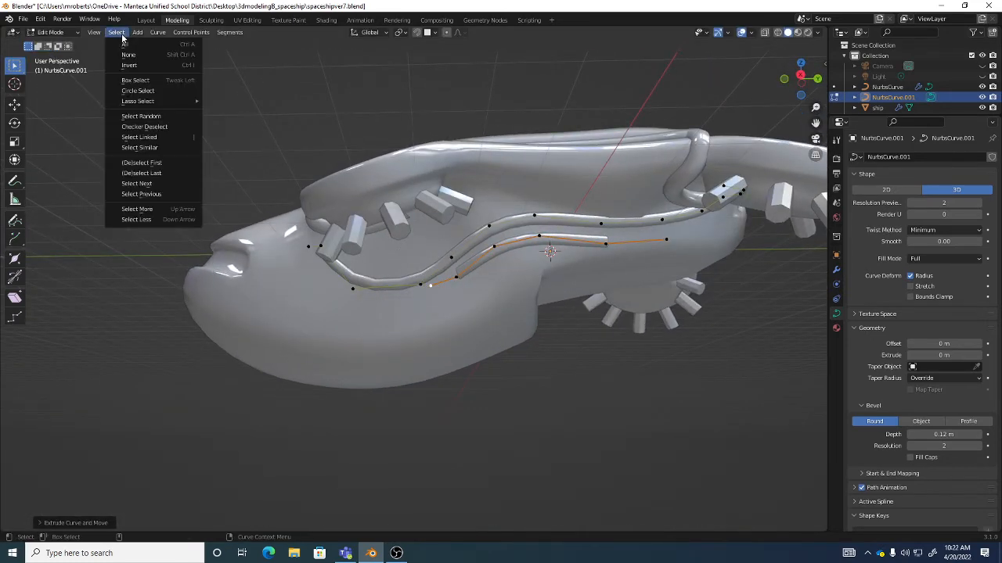
pyautogui.click(160, 138)
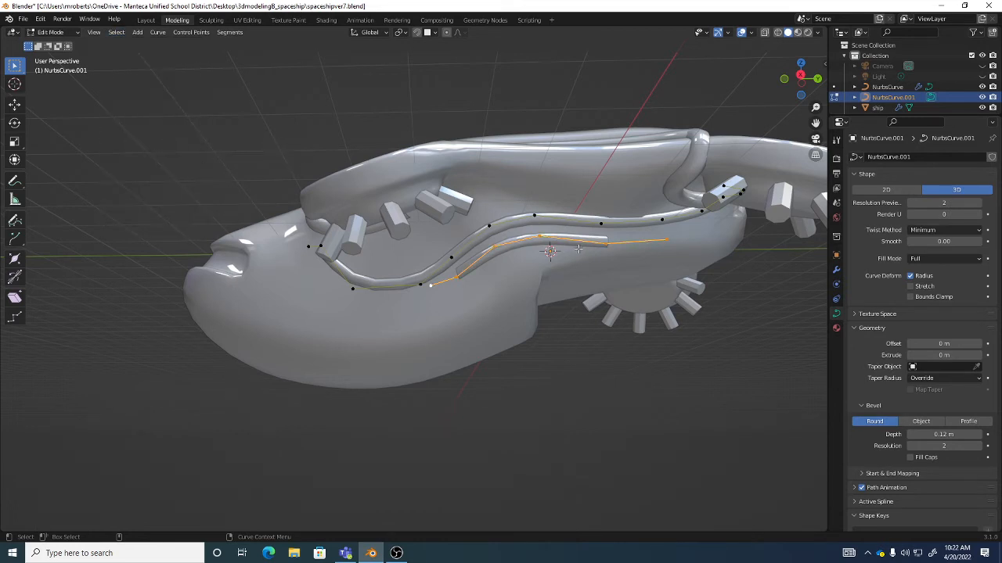
pyautogui.click(15, 260)
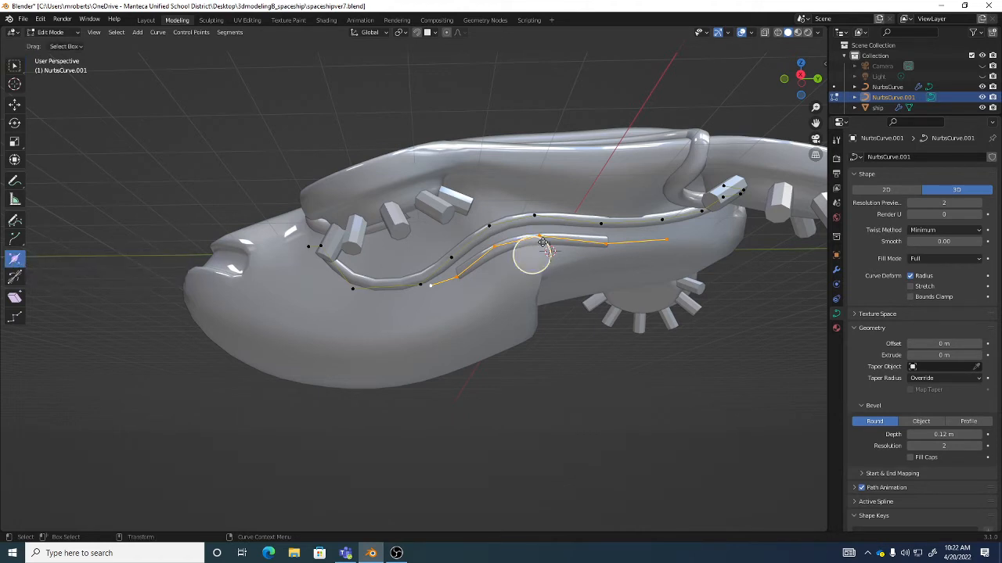
pyautogui.moveTo(543, 244)
pyautogui.mouseDown()
pyautogui.moveTo(558, 246)
pyautogui.moveTo(539, 254)
pyautogui.mouseUp()
# Move the thinner tube up against the hull, just below the main tube.
pyautogui.press('g')
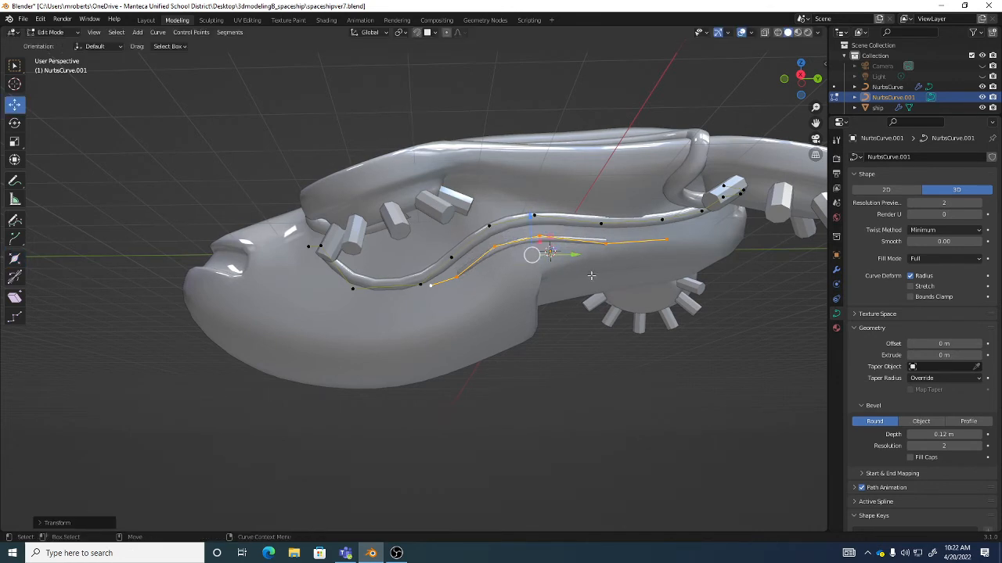
pyautogui.press('g')
pyautogui.click(595, 266)
pyautogui.moveTo(577, 310); pyautogui.dragTo(623, 319, button='middle')
pyautogui.click(624, 319)
pyautogui.moveTo(546, 253); pyautogui.dragTo(503, 239, button='middle')
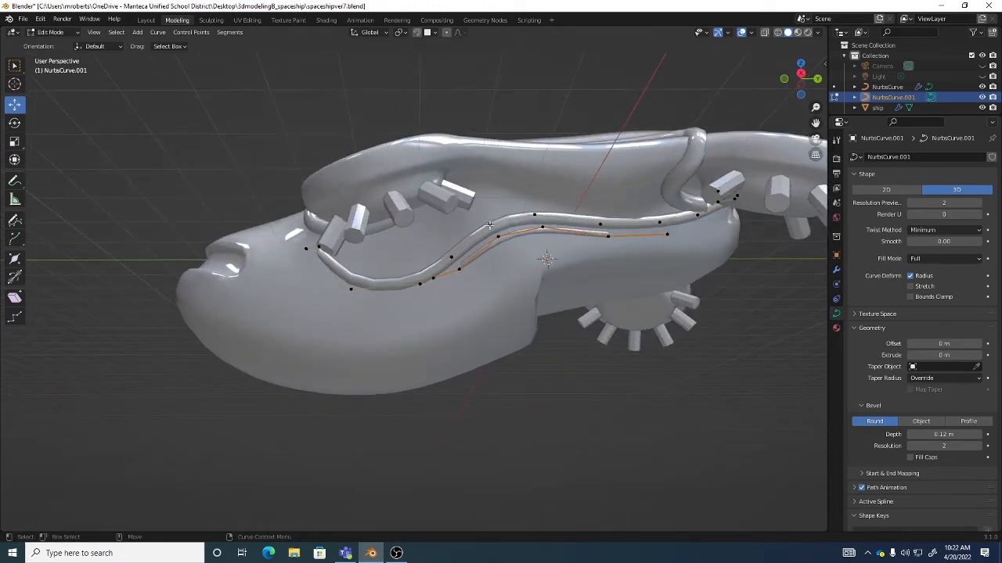
# Select three neighbouring control points in the middle of the main tube and increase their radius to thicken that stretch.
pyautogui.click(491, 224)
pyautogui.keyDown('shift'); pyautogui.click(534, 214); pyautogui.keyUp('shift')
pyautogui.keyDown('shift'); pyautogui.click(601, 225); pyautogui.keyUp('shift')
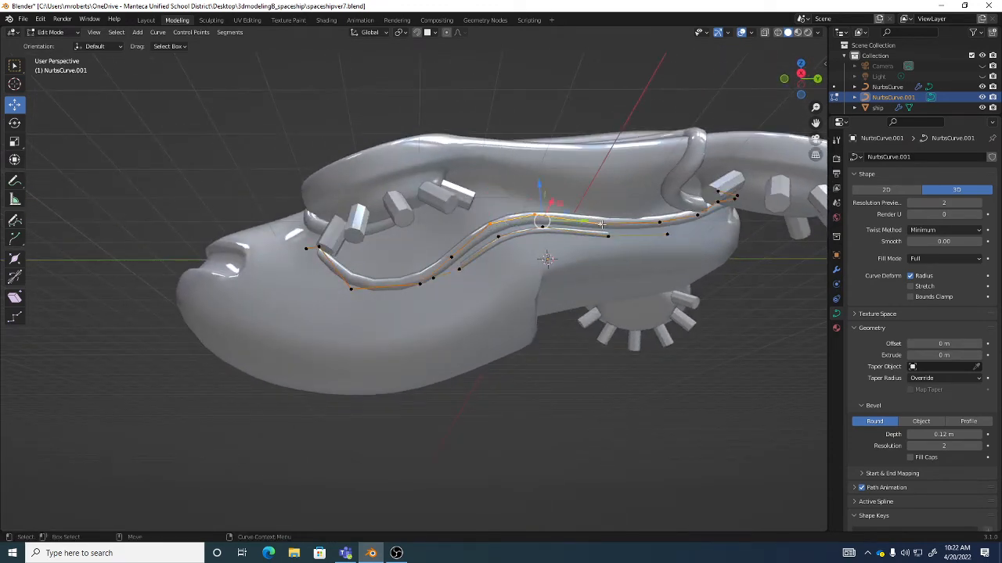
pyautogui.click(14, 258)
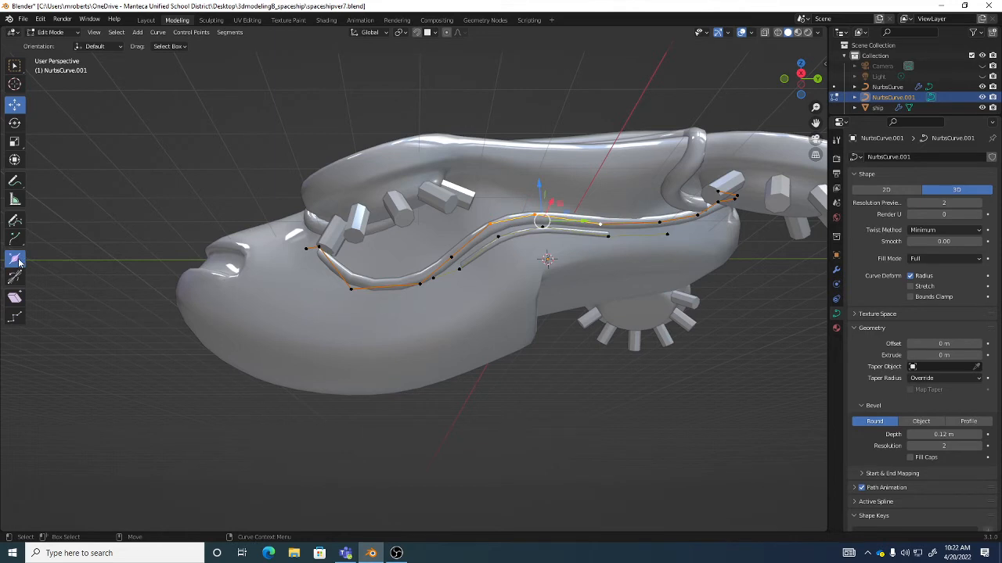
pyautogui.moveTo(558, 213)
pyautogui.mouseDown()
pyautogui.moveTo(571, 212)
pyautogui.moveTo(556, 207)
pyautogui.mouseUp()
# Reposition the middle control point of the main tube's thickened stretch, and clear the selection.
pyautogui.click(535, 215)
pyautogui.moveTo(556, 207); pyautogui.dragTo(562, 239, button='middle')
pyautogui.click(14, 105)
pyautogui.press('g')
pyautogui.click(568, 234)
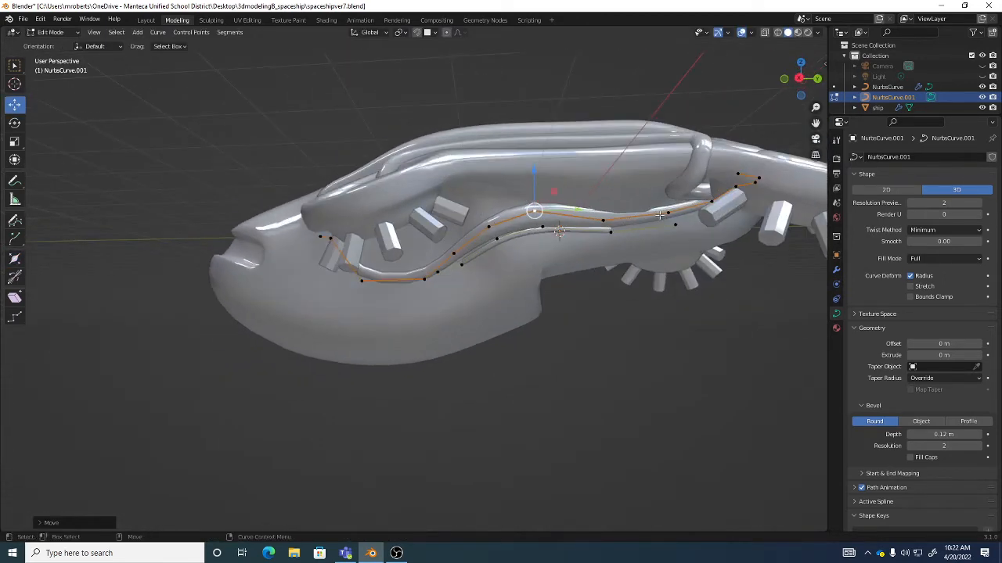
pyautogui.click(661, 216)
pyautogui.moveTo(661, 216); pyautogui.dragTo(599, 225, button='middle')
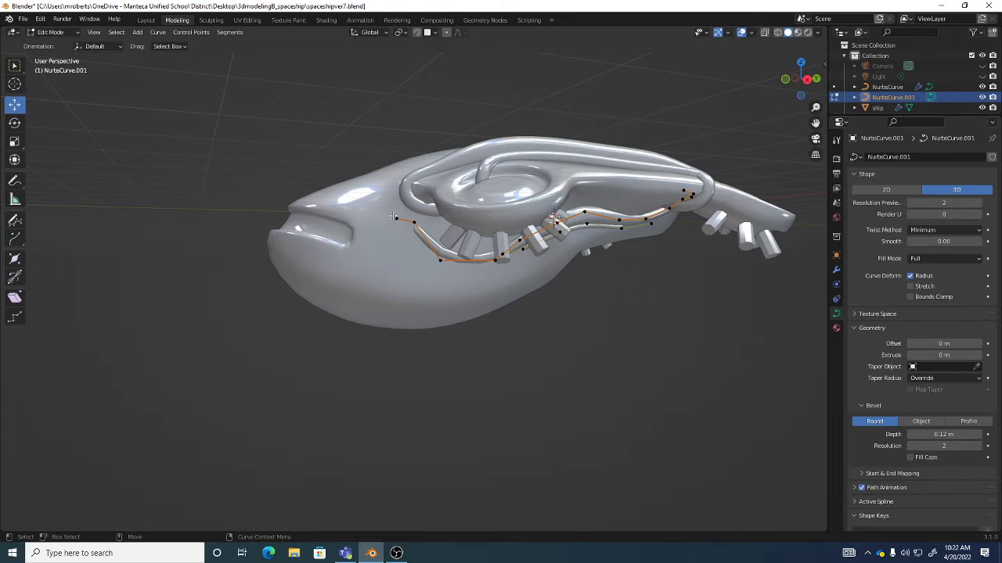
pyautogui.moveTo(630, 214); pyautogui.dragTo(606, 244, button='middle')
# Return to Object Mode and add a Mirror modifier to the NurbsCurve.001 tubes.
pyautogui.press('Tab')
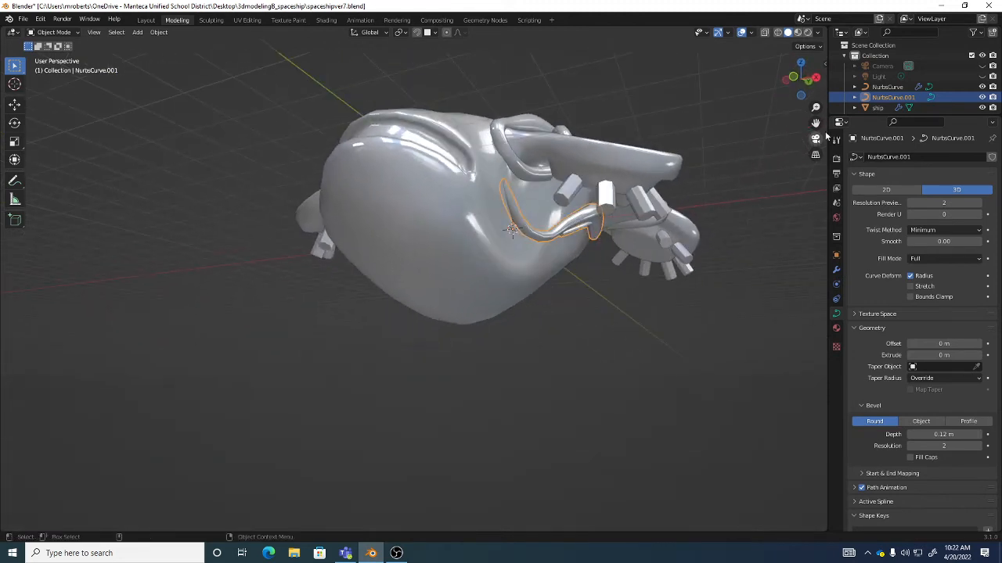
pyautogui.click(835, 271)
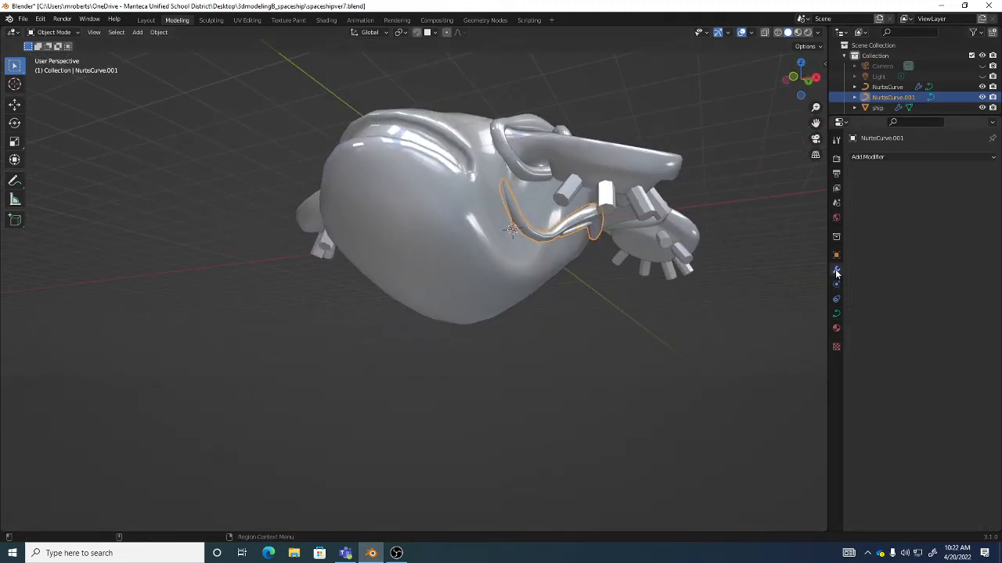
pyautogui.click(907, 157)
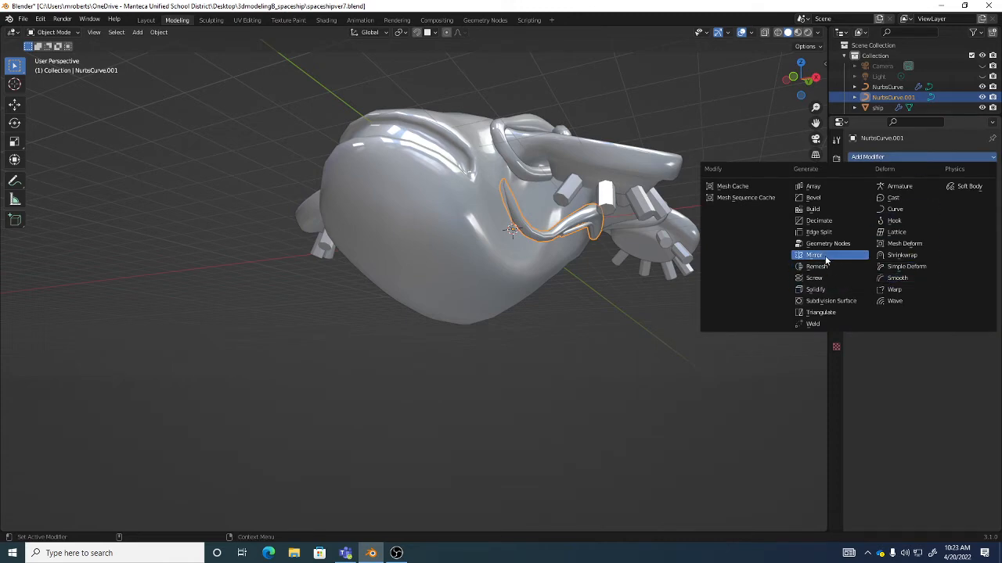
pyautogui.click(813, 255)
# Try moving the second control point from the main tube's front end, and undo the move.
pyautogui.moveTo(750, 270); pyautogui.dragTo(611, 270, button='middle')
pyautogui.press('Tab')
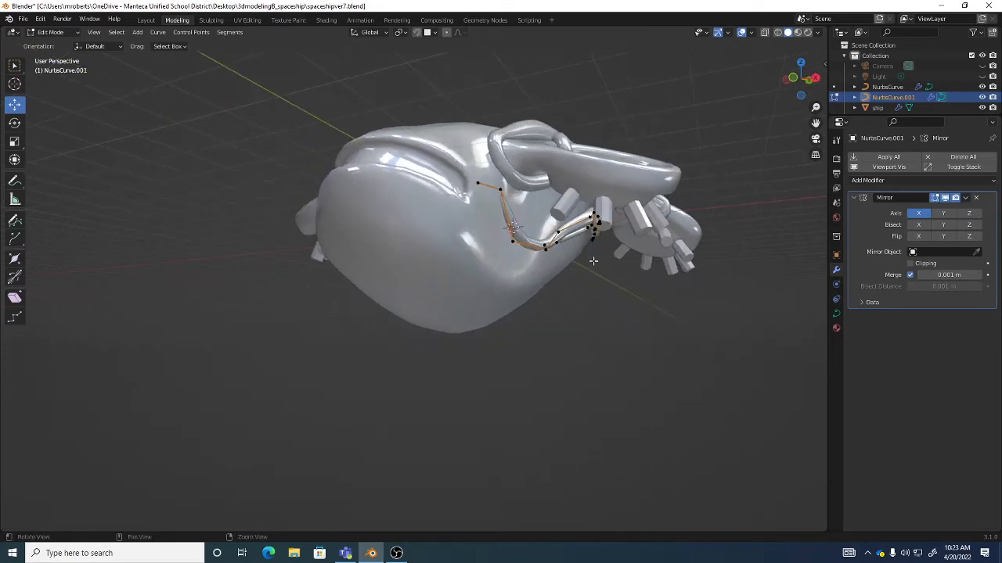
pyautogui.moveTo(774, 258); pyautogui.dragTo(666, 230, button='middle')
pyautogui.click(550, 156)
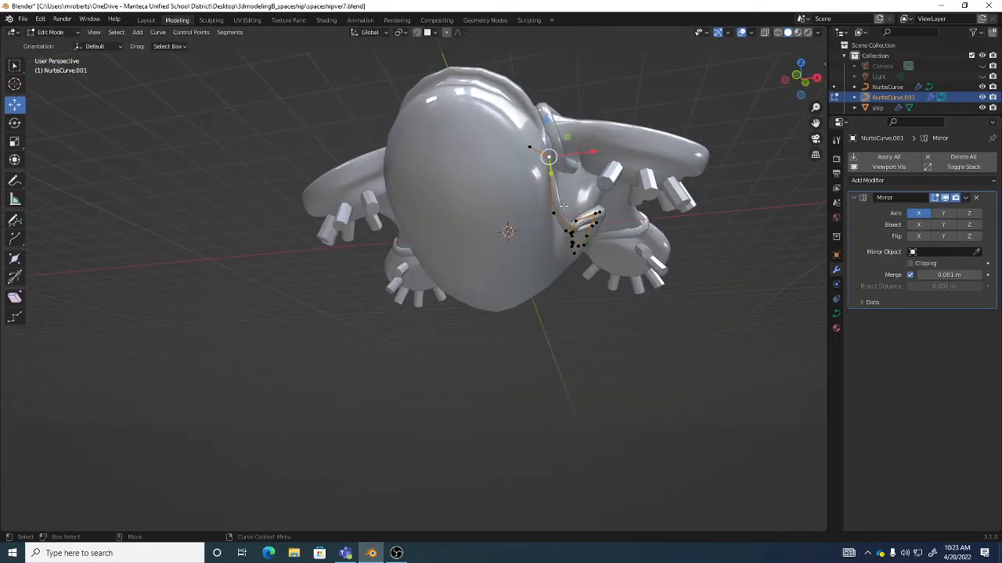
pyautogui.press('g')
pyautogui.click(587, 215)
pyautogui.moveTo(587, 215); pyautogui.dragTo(301, 188, button='middle')
pyautogui.hotkey('ctrl', 'z')
# Leave curve editing for Object Mode and save the spaceship file.
pyautogui.press('w')
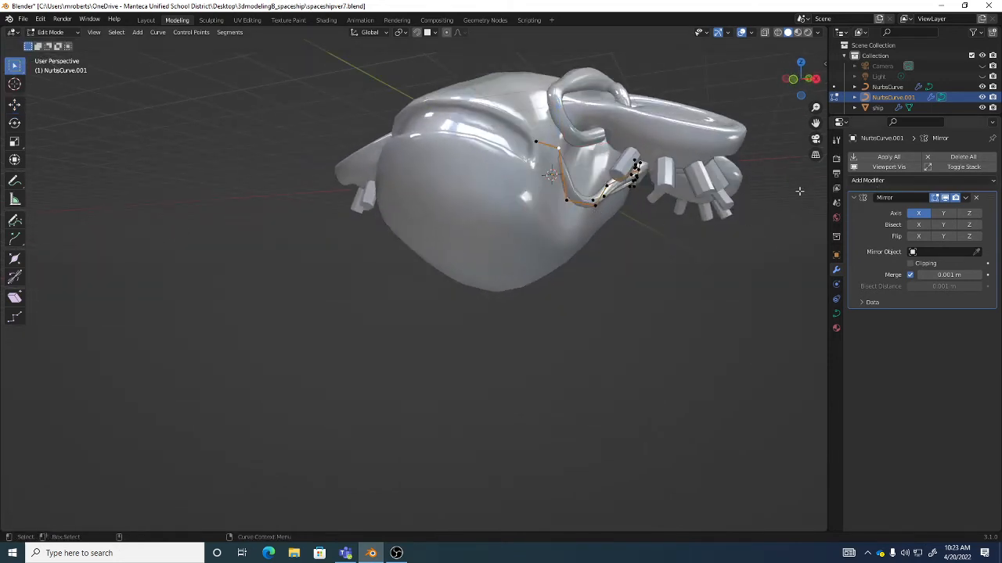
pyautogui.moveTo(795, 188); pyautogui.dragTo(627, 217, button='middle')
pyautogui.press('Tab')
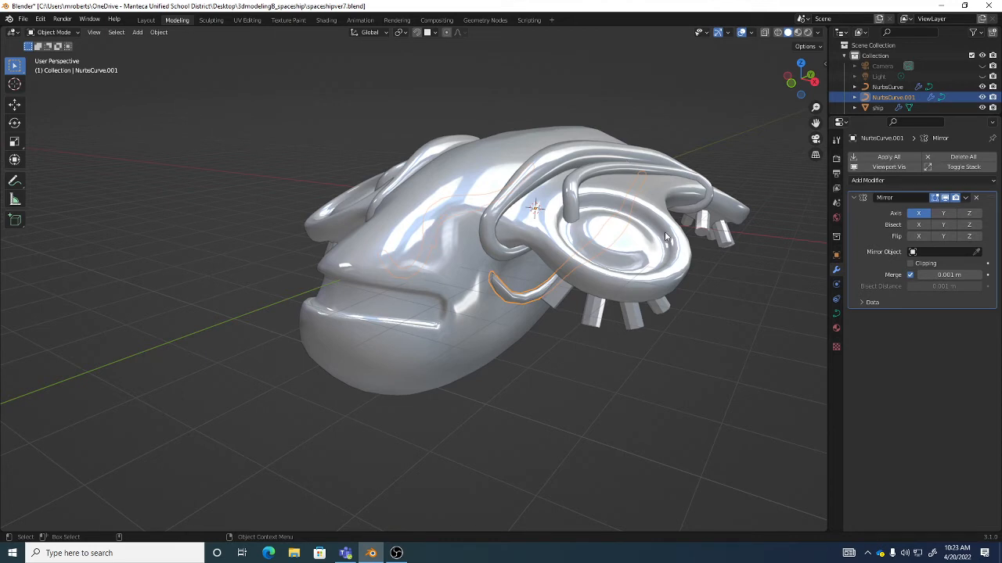
pyautogui.moveTo(665, 236); pyautogui.dragTo(620, 225, button='middle')
pyautogui.hotkey('ctrl', 's')
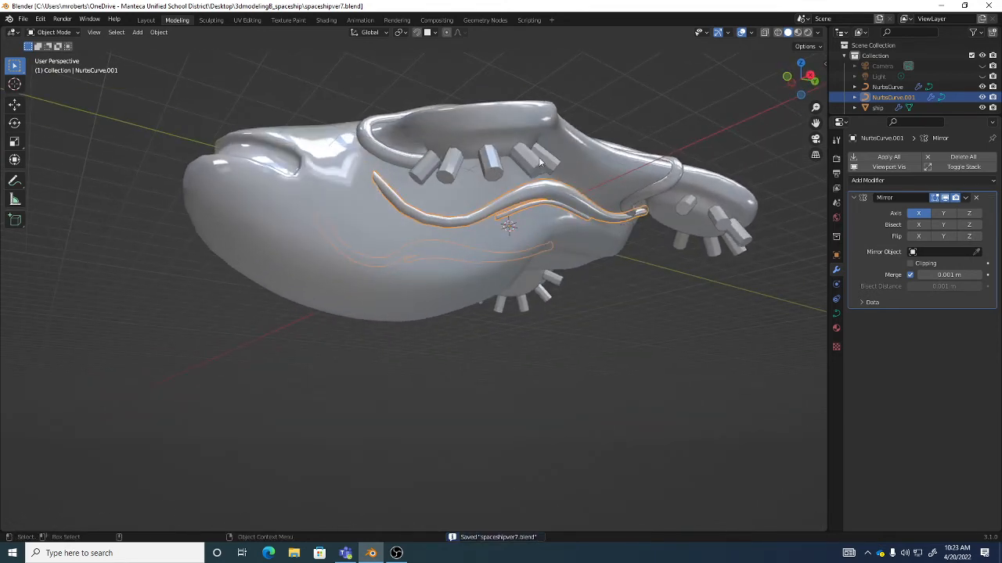
# Apply Shade Smooth to the thruster cylinders under the pods.
pyautogui.click(528, 161)
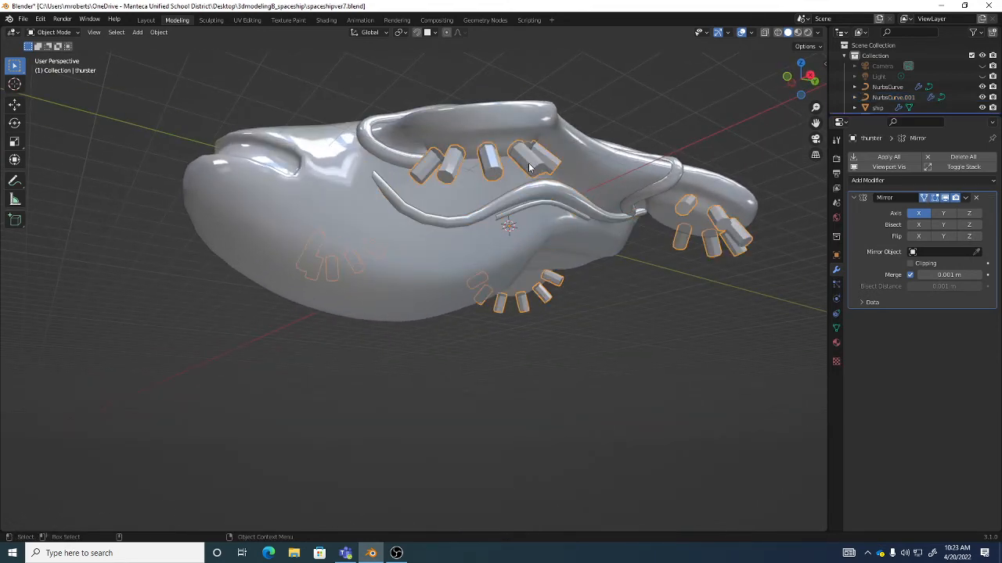
pyautogui.moveTo(542, 185); pyautogui.dragTo(529, 194, button='middle')
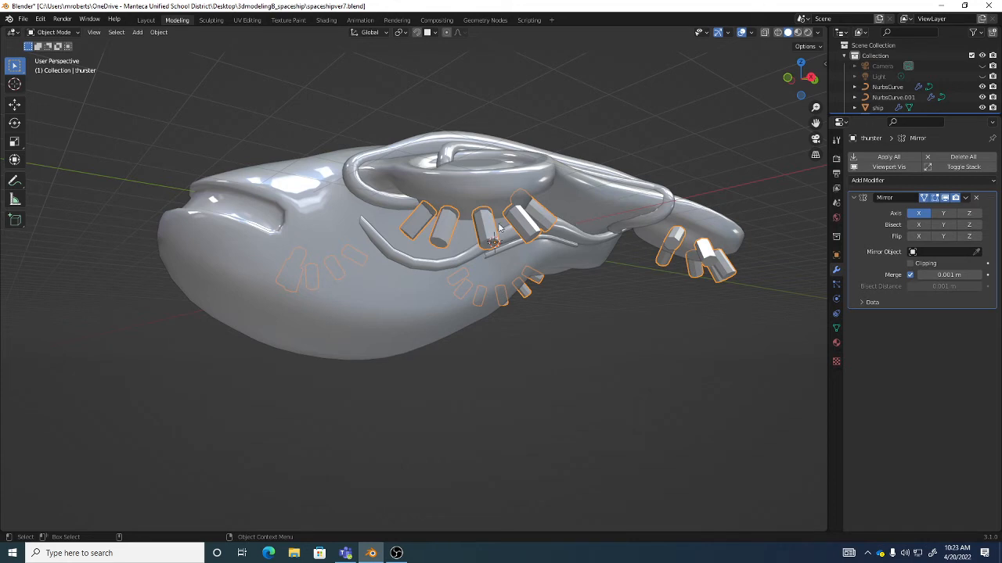
pyautogui.moveTo(538, 243); pyautogui.dragTo(569, 239, button='middle')
pyautogui.moveTo(645, 161); pyautogui.dragTo(499, 223, button='middle')
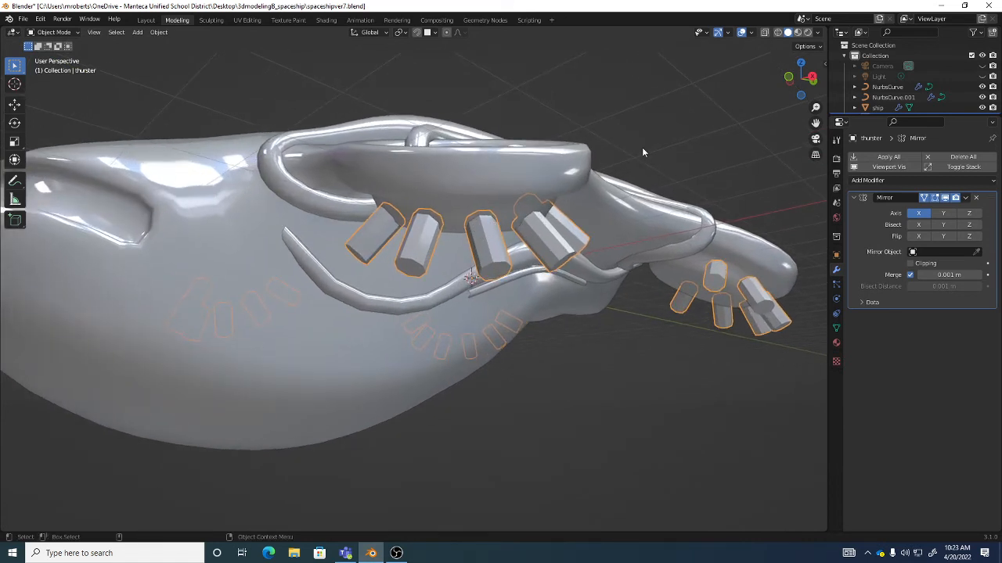
pyautogui.rightClick(662, 141)
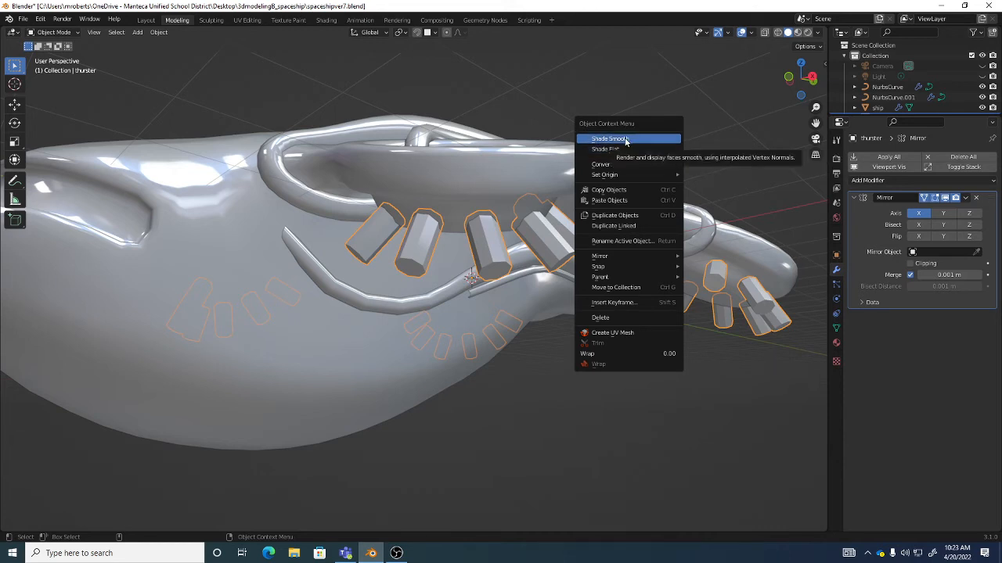
pyautogui.click(625, 139)
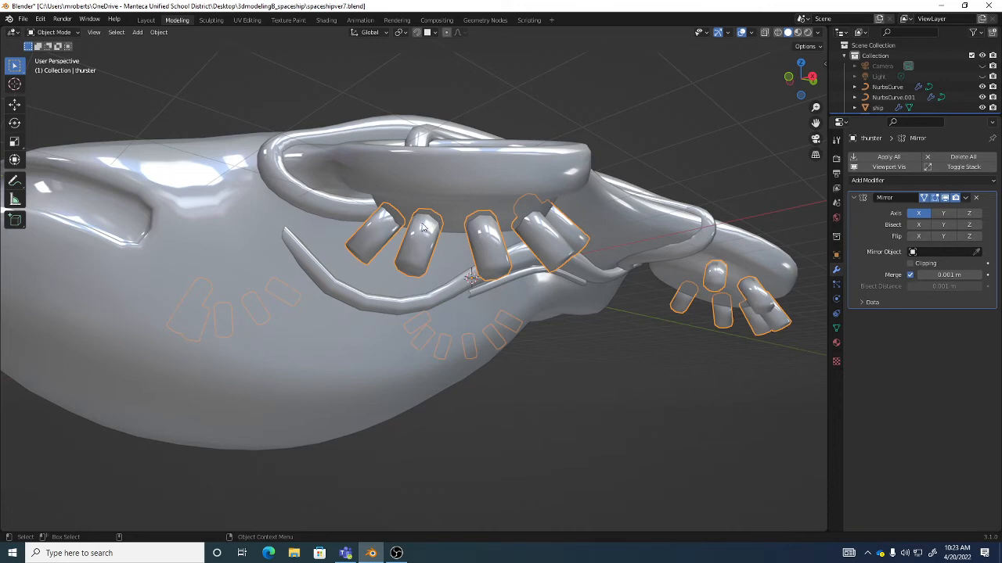
# Enter Edit Mode on the thrusters and select the outer end faces of the cylinders on the front and rear pods.
pyautogui.moveTo(545, 249); pyautogui.dragTo(544, 250, button='middle')
pyautogui.press('Tab')
pyautogui.click(364, 196)
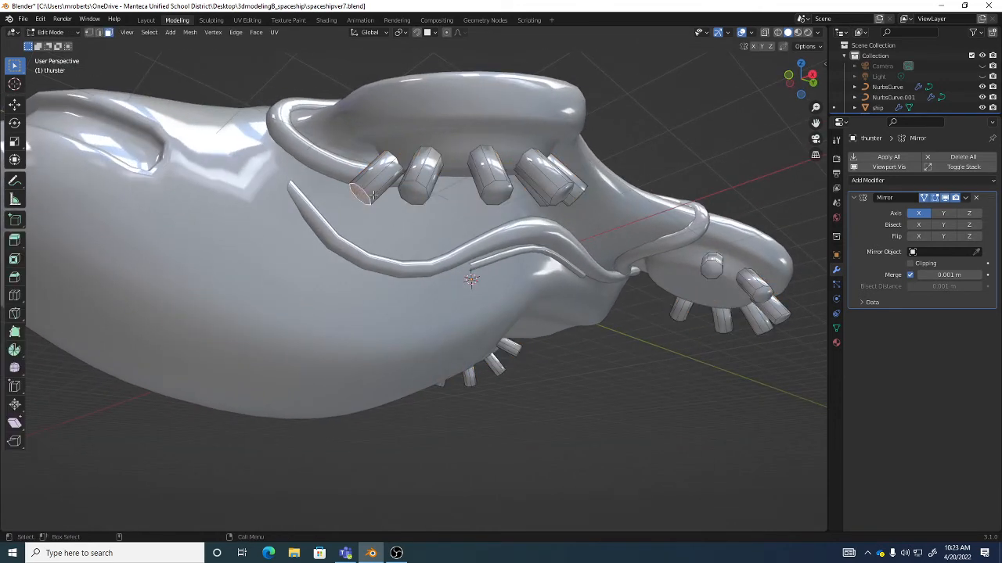
pyautogui.keyDown('shift'); pyautogui.click(414, 192); pyautogui.keyUp('shift')
pyautogui.keyDown('shift'); pyautogui.click(495, 193); pyautogui.keyUp('shift')
pyautogui.moveTo(573, 188); pyautogui.dragTo(469, 192, button='middle')
pyautogui.keyDown('shift'); pyautogui.click(433, 196); pyautogui.keyUp('shift')
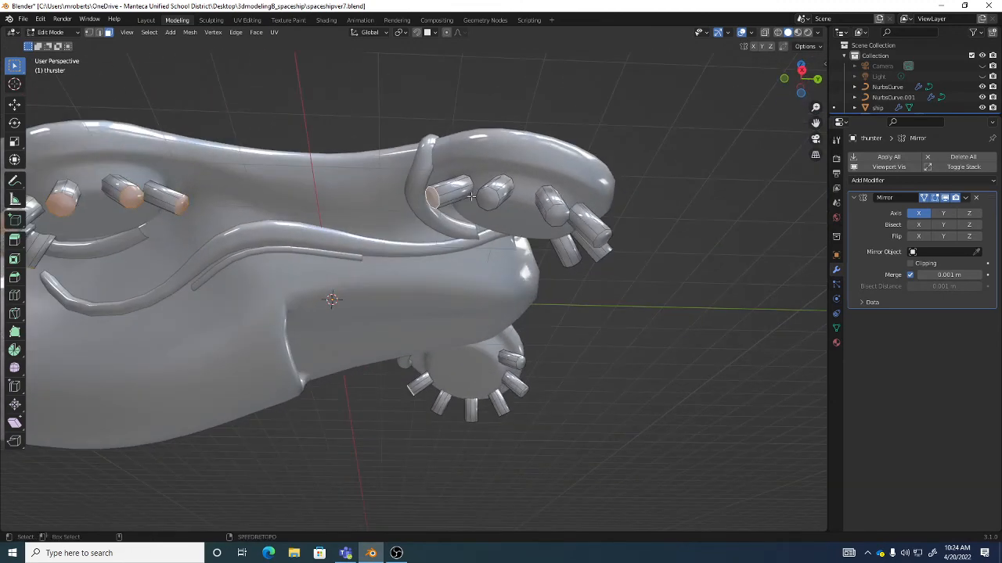
pyautogui.keyDown('shift'); pyautogui.click(487, 198); pyautogui.keyUp('shift')
pyautogui.keyDown('shift'); pyautogui.click(560, 215); pyautogui.keyUp('shift')
pyautogui.moveTo(560, 214); pyautogui.dragTo(455, 168, button='middle')
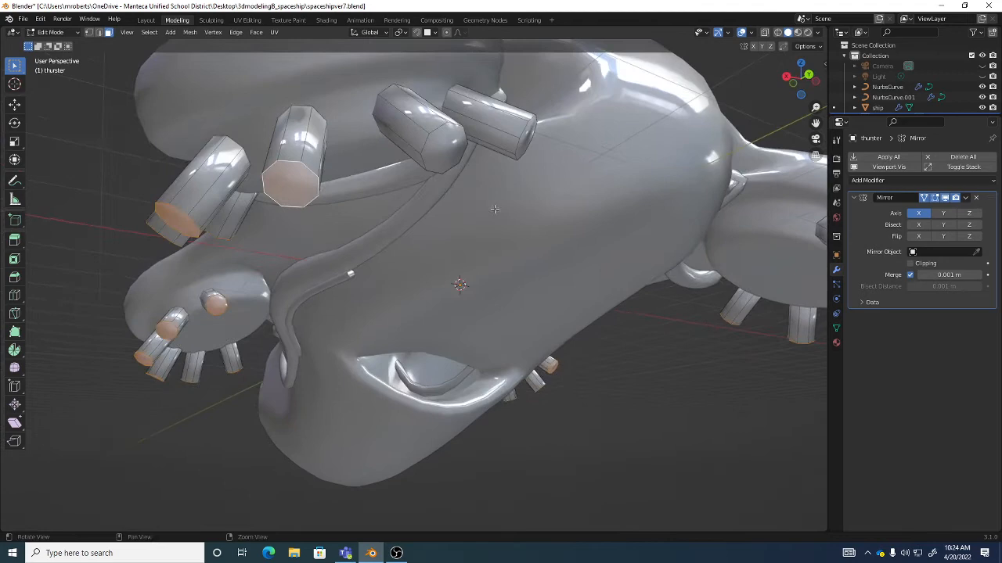
pyautogui.keyDown('shift'); pyautogui.click(451, 163); pyautogui.keyUp('shift')
pyautogui.keyDown('shift'); pyautogui.click(523, 142); pyautogui.keyUp('shift')
pyautogui.moveTo(556, 161); pyautogui.dragTo(432, 186, button='middle')
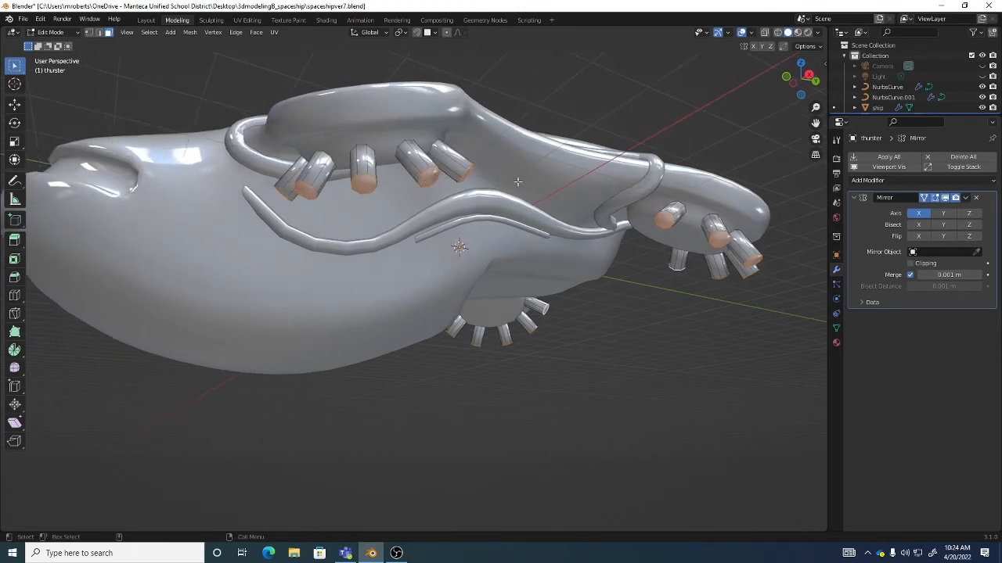
# Try scaling the selected thruster end faces together about the median point, and undo the resize.
pyautogui.press('r')
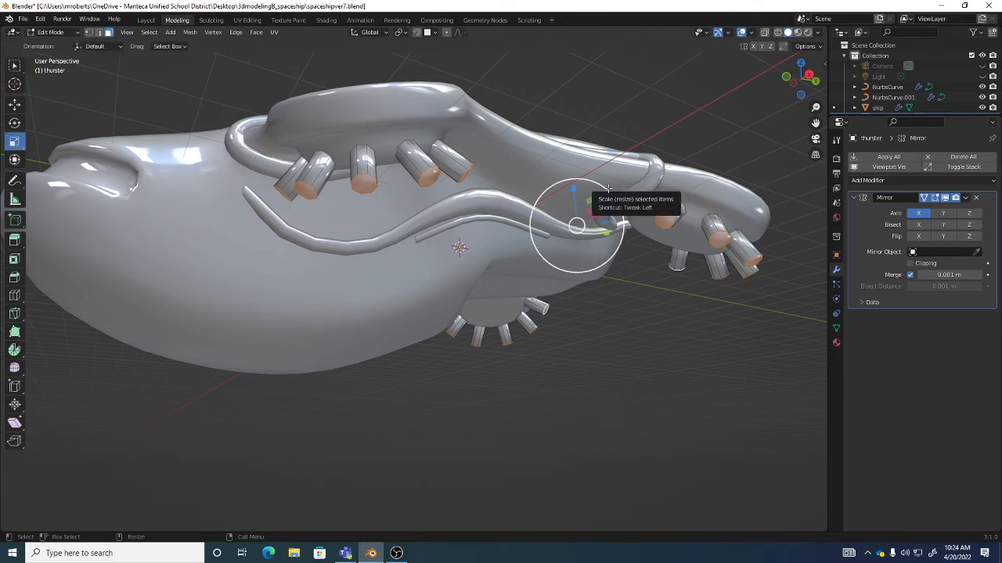
pyautogui.moveTo(610, 192); pyautogui.dragTo(615, 191, button='middle')
pyautogui.moveTo(609, 194); pyautogui.dragTo(593, 196)
pyautogui.moveTo(592, 196); pyautogui.dragTo(603, 219, button='middle')
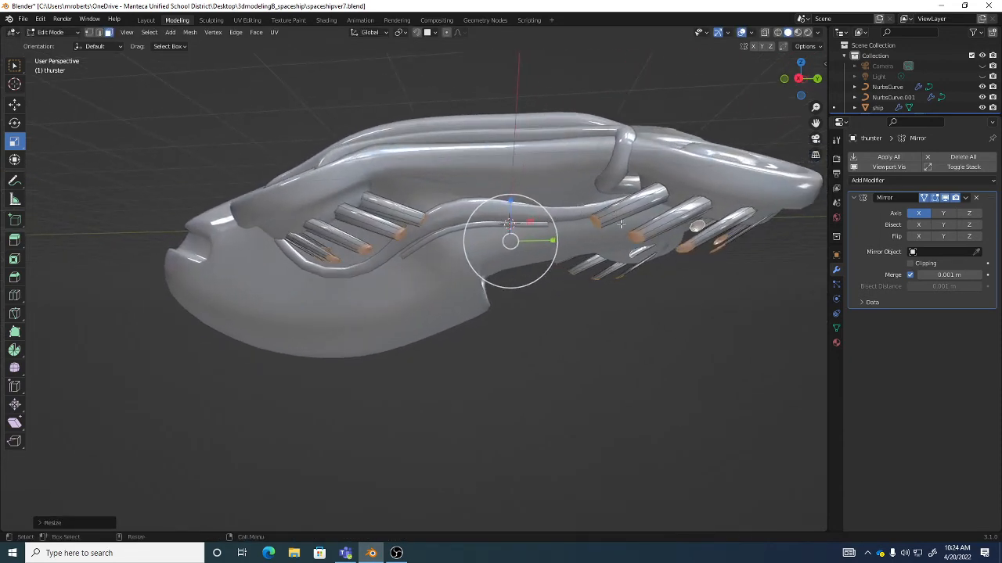
pyautogui.click(402, 34)
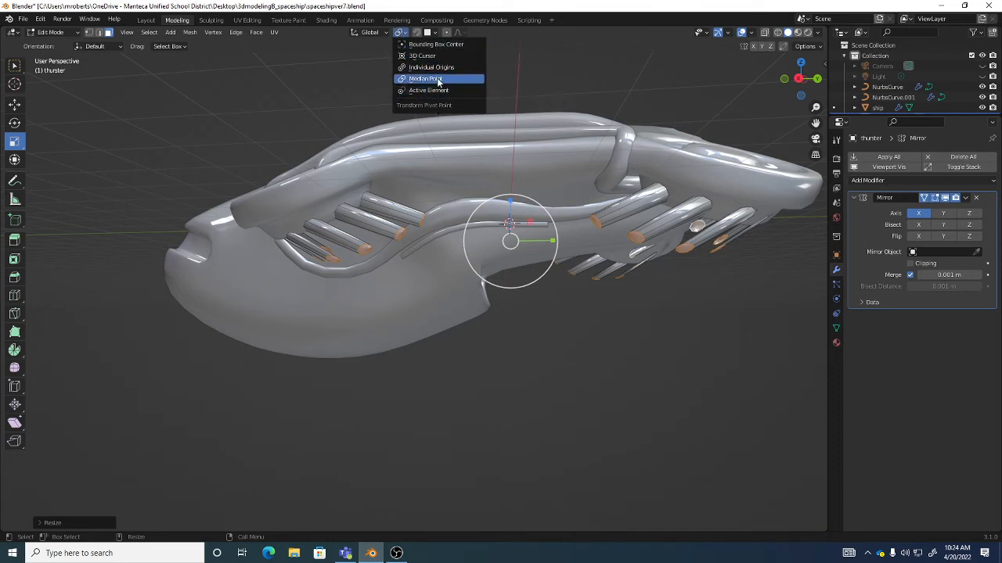
pyautogui.keyDown('shift'); pyautogui.moveTo(583, 182); pyautogui.dragTo(585, 190, button='middle'); pyautogui.keyUp('shift')
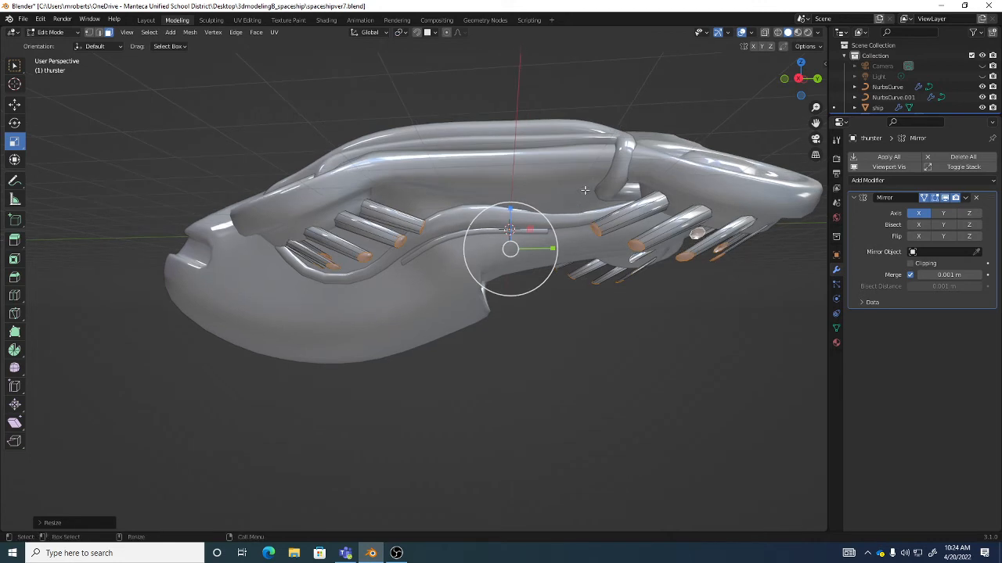
pyautogui.hotkey('ctrl', 'z')
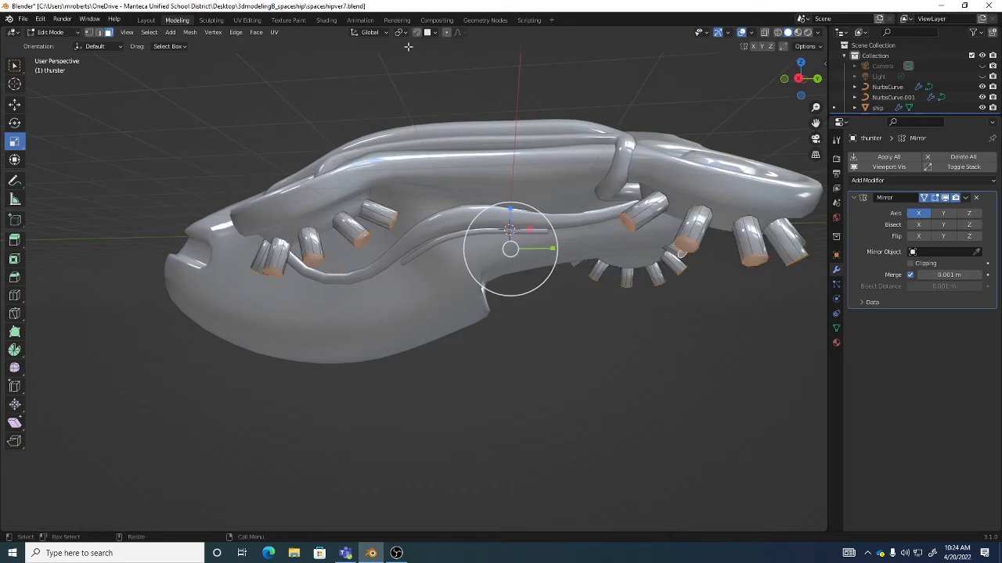
# Set the pivot point to Individual Origins and scale the selected end faces down so each thruster tapers toward its outer end.
pyautogui.click(374, 33)
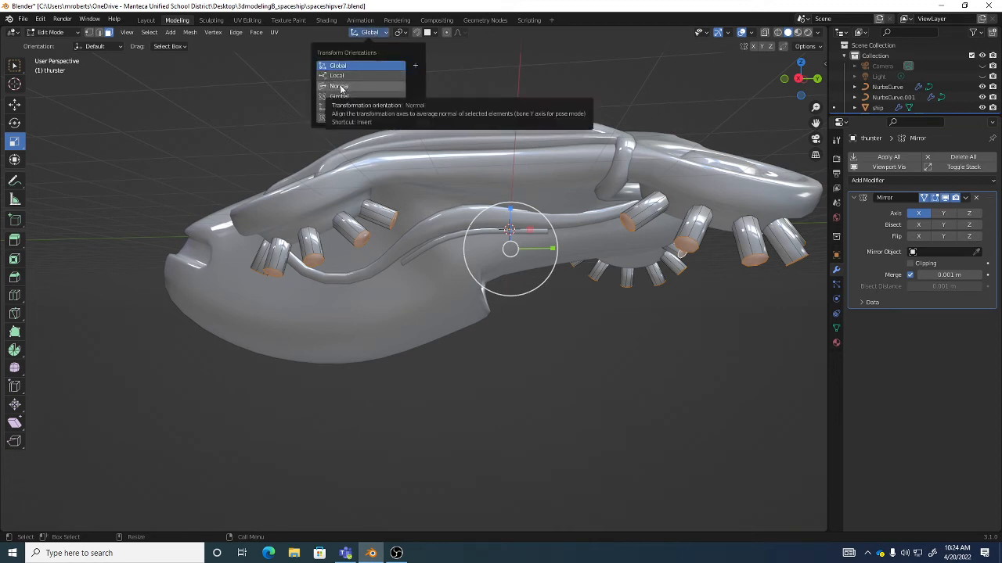
pyautogui.click(401, 33)
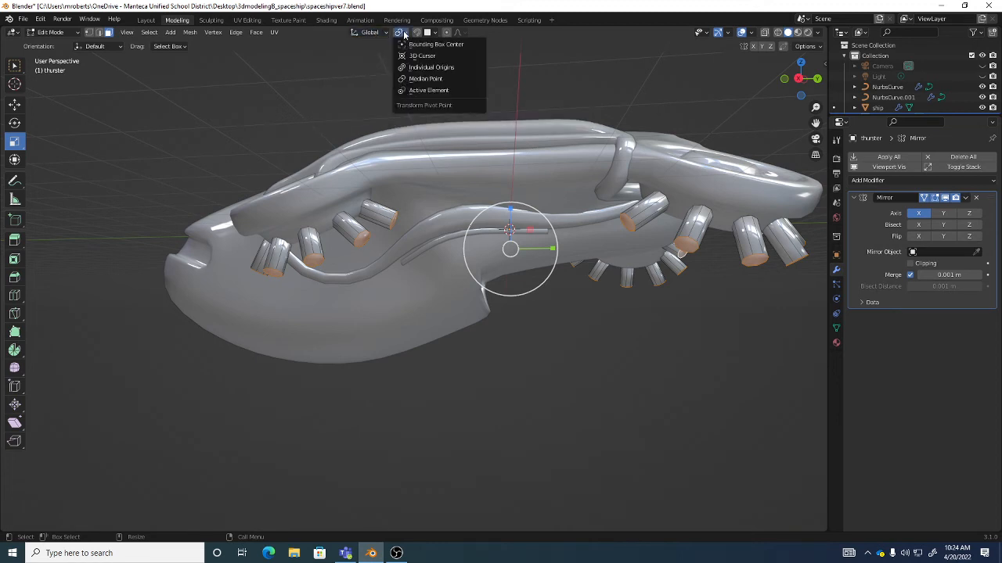
pyautogui.click(436, 68)
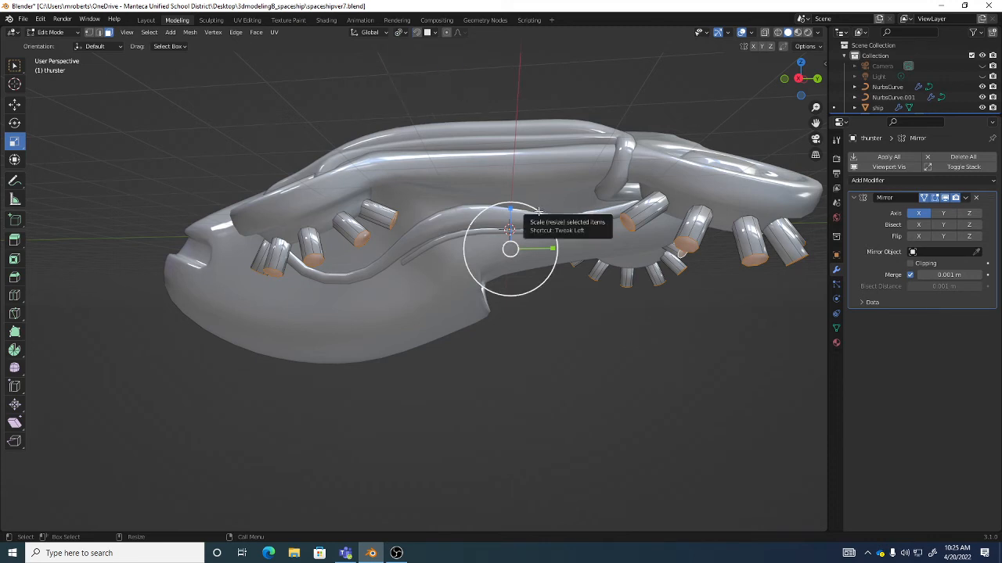
pyautogui.moveTo(514, 205); pyautogui.dragTo(501, 221)
pyautogui.moveTo(504, 219); pyautogui.dragTo(547, 210, button='middle')
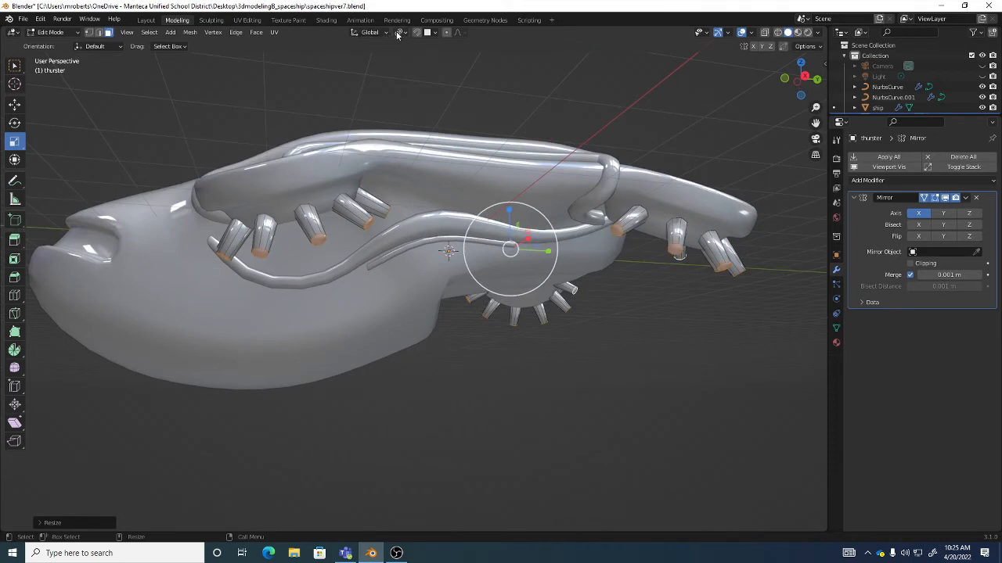
# Try moving the end faces with the Normal transform orientation, and restore the Global orientation.
pyautogui.click(371, 32)
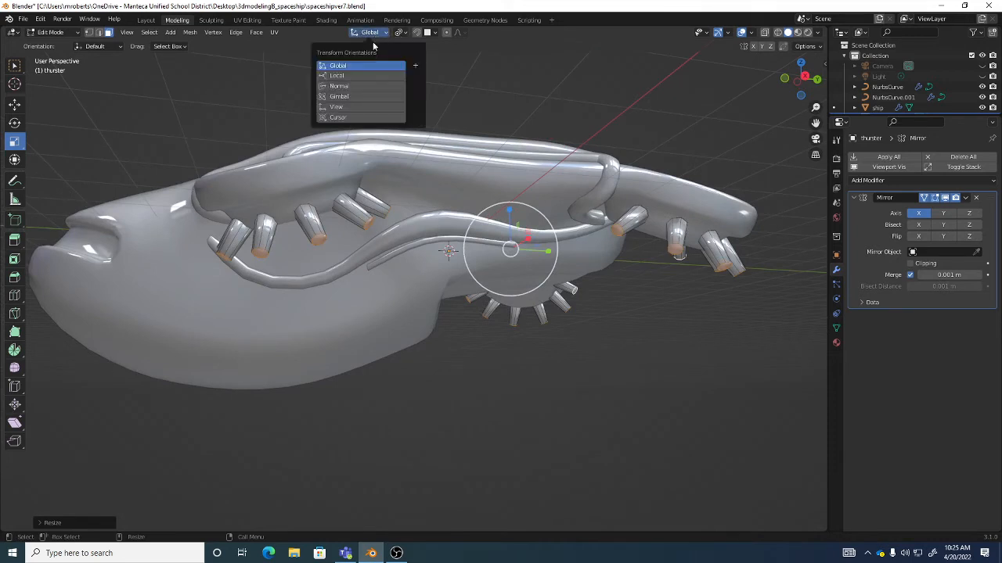
pyautogui.click(357, 86)
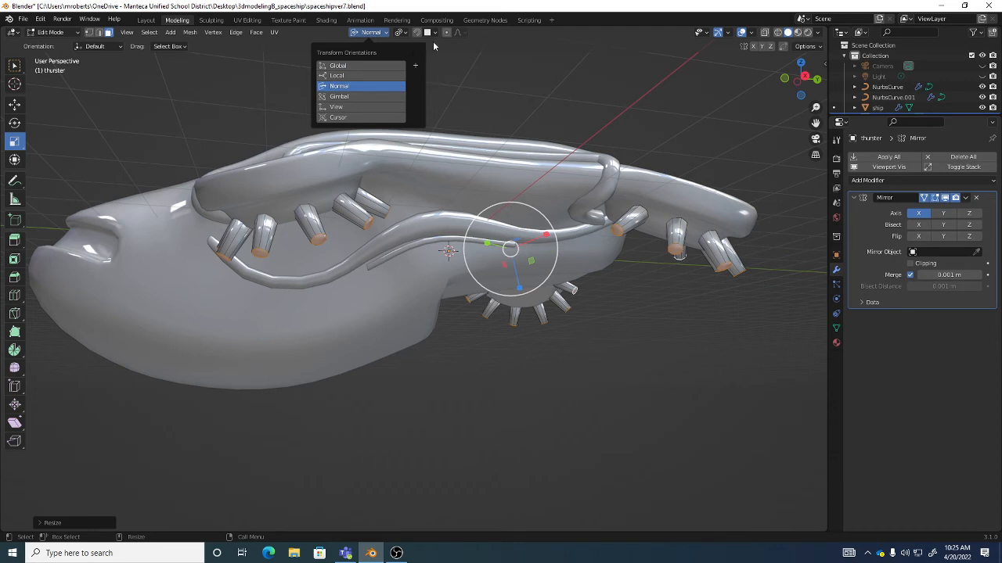
pyautogui.press('w')
pyautogui.keyDown('alt'); pyautogui.moveTo(496, 229); pyautogui.dragTo(510, 243); pyautogui.keyUp('alt')
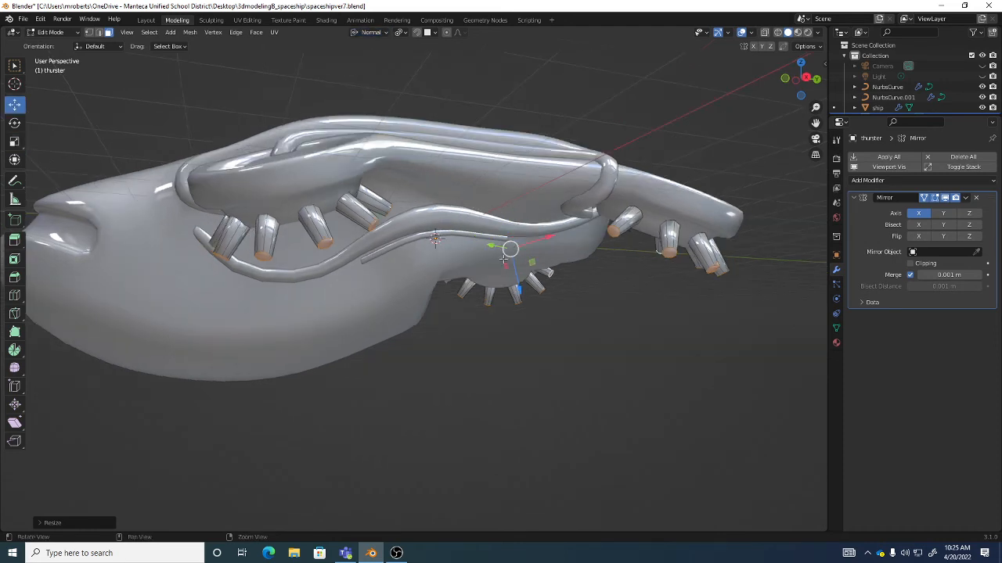
pyautogui.moveTo(516, 278)
pyautogui.mouseDown()
pyautogui.moveTo(506, 248)
pyautogui.moveTo(542, 311)
pyautogui.moveTo(522, 268)
pyautogui.mouseUp()
pyautogui.moveTo(522, 268); pyautogui.dragTo(551, 200, button='middle')
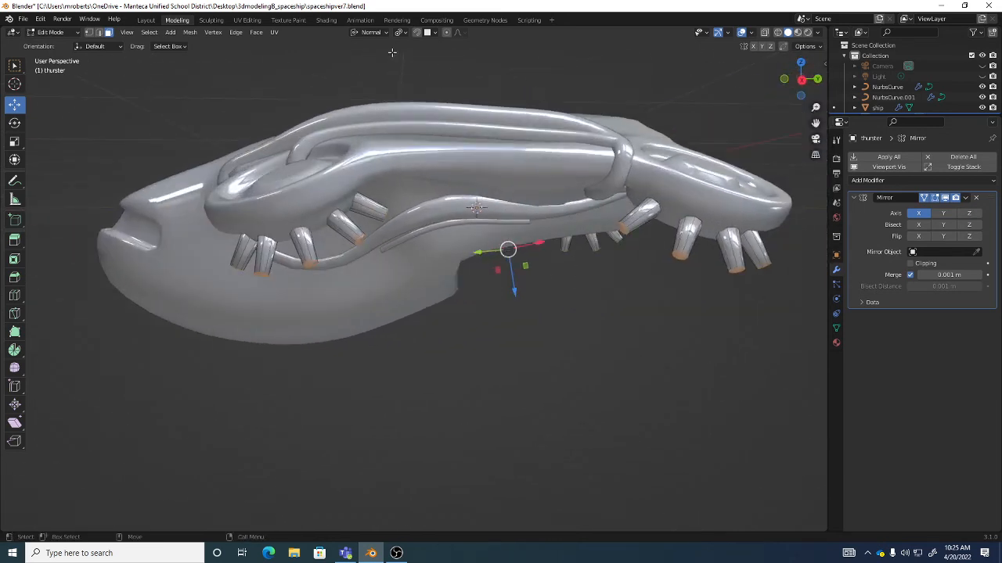
pyautogui.click(374, 33)
pyautogui.click(364, 66)
# Try the Active Element pivot point and switch to Median Point.
pyautogui.click(372, 34)
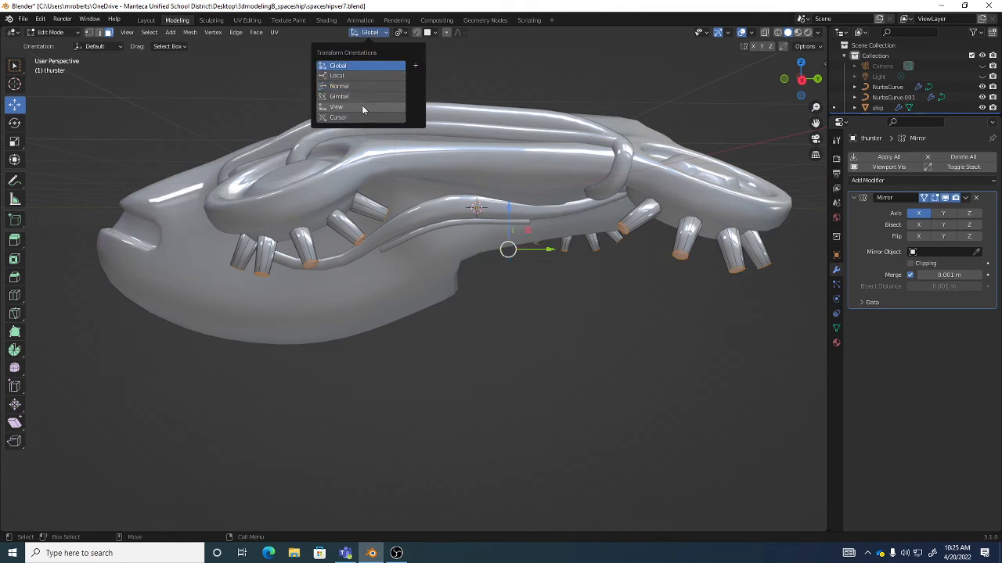
pyautogui.click(403, 35)
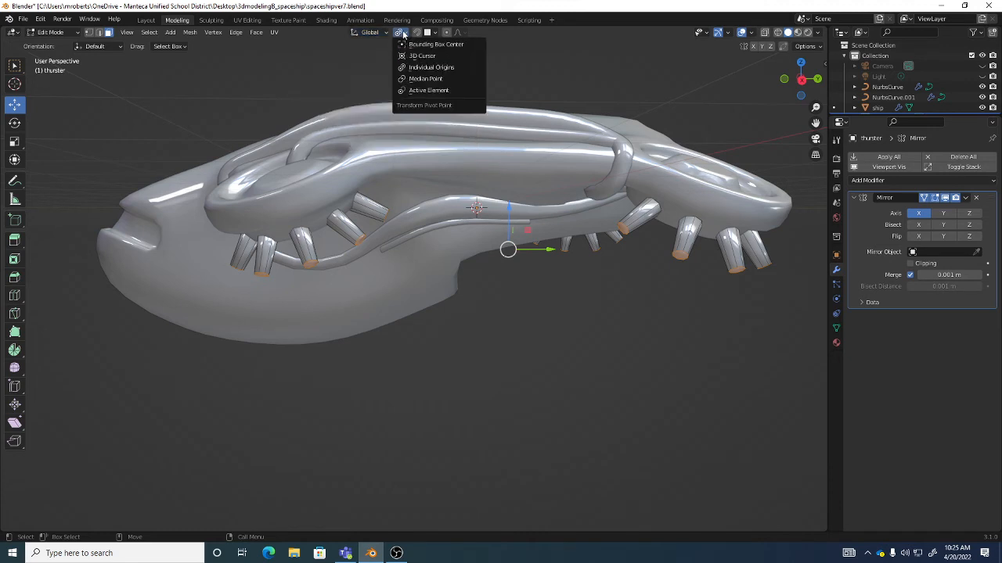
pyautogui.click(434, 90)
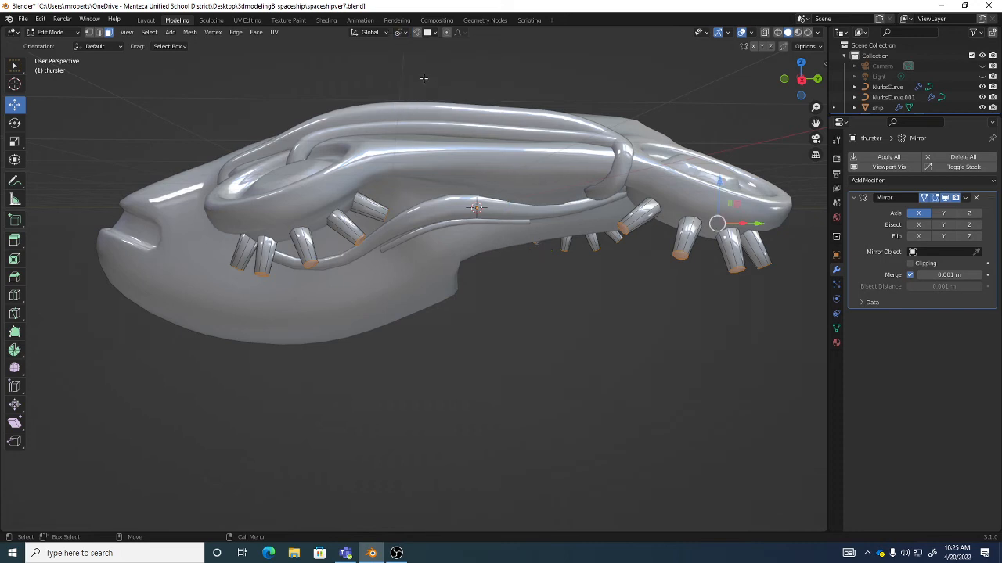
pyautogui.click(400, 32)
pyautogui.click(410, 81)
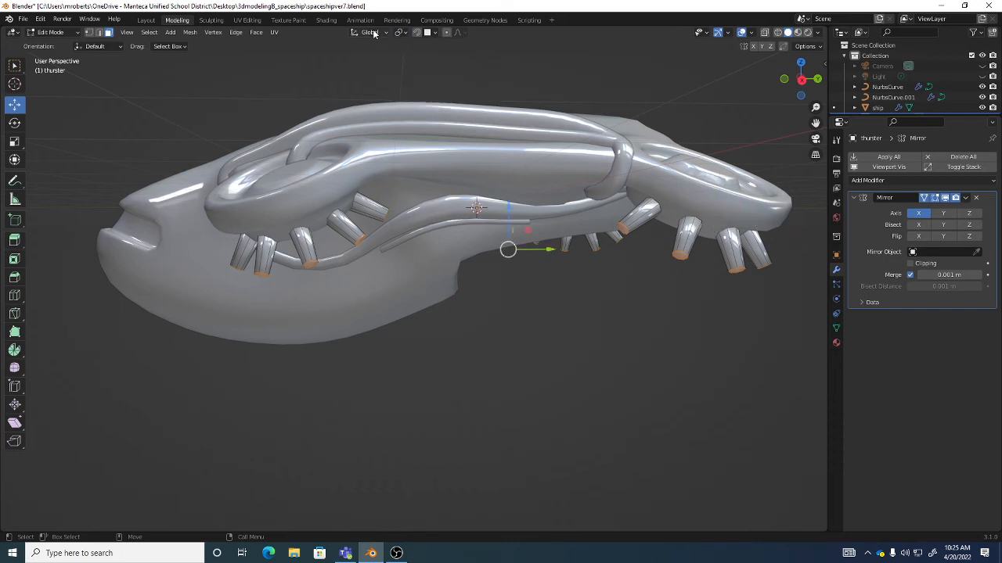
pyautogui.click(374, 34)
pyautogui.click(400, 32)
# Inset the selected thruster end faces slightly to leave a thin rim around each opening.
pyautogui.moveTo(554, 196); pyautogui.dragTo(550, 184, button='middle')
pyautogui.scroll(2, 548, 174)
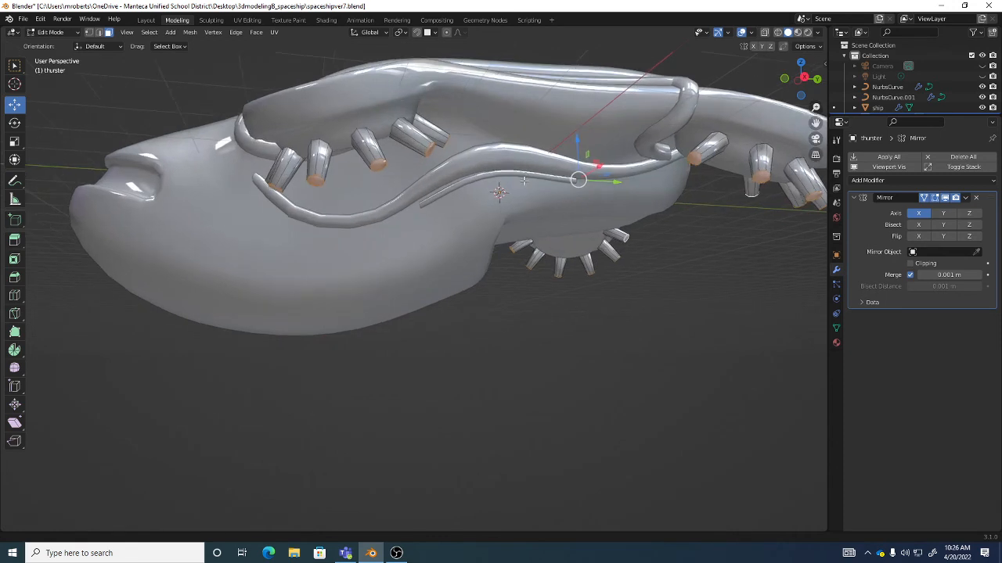
pyautogui.click(14, 259)
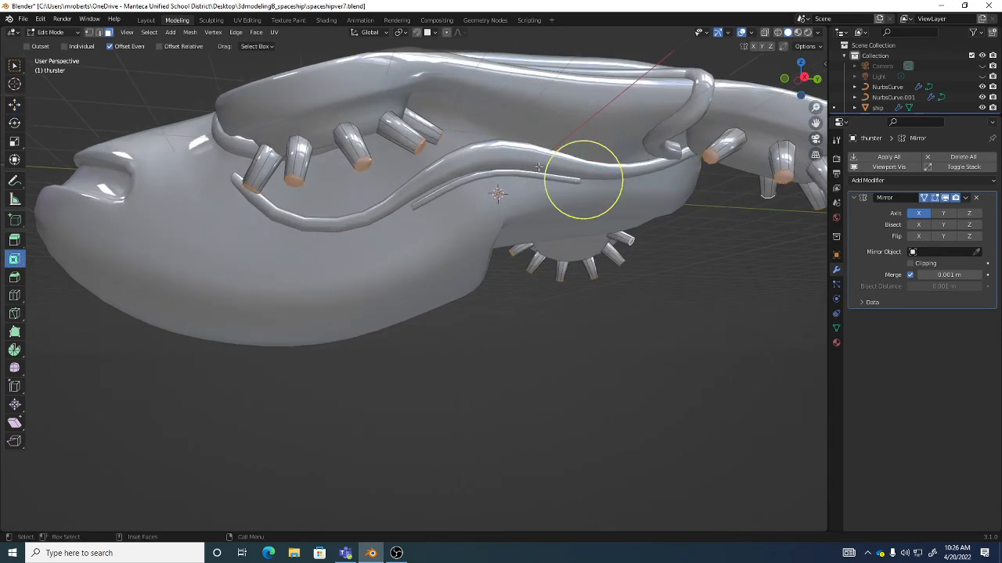
pyautogui.moveTo(607, 149); pyautogui.dragTo(604, 152)
pyautogui.keyDown('shift'); pyautogui.moveTo(687, 147); pyautogui.dragTo(608, 158, button='middle'); pyautogui.keyUp('shift')
pyautogui.scroll(5, 608, 158)
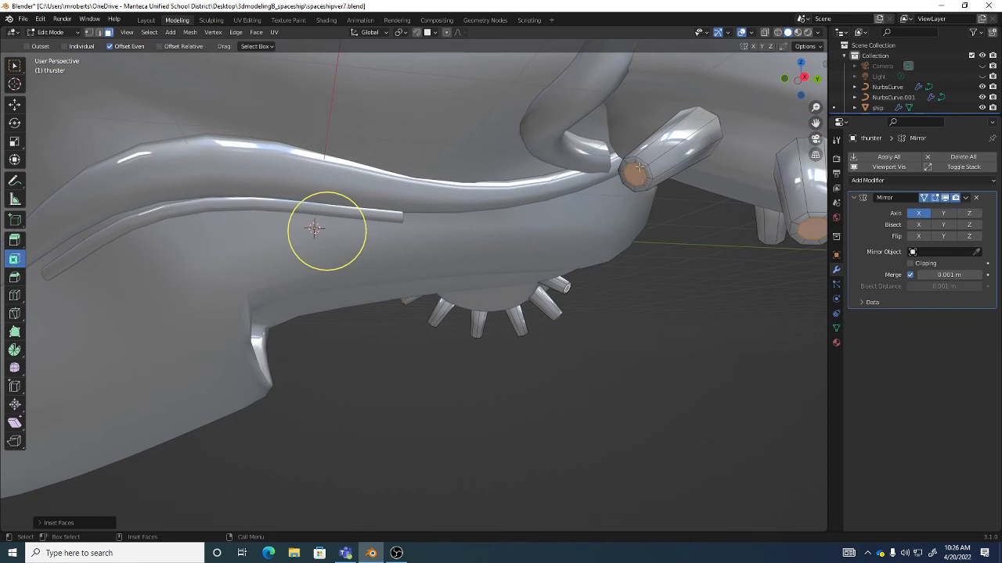
pyautogui.scroll(-4, 670, 213)
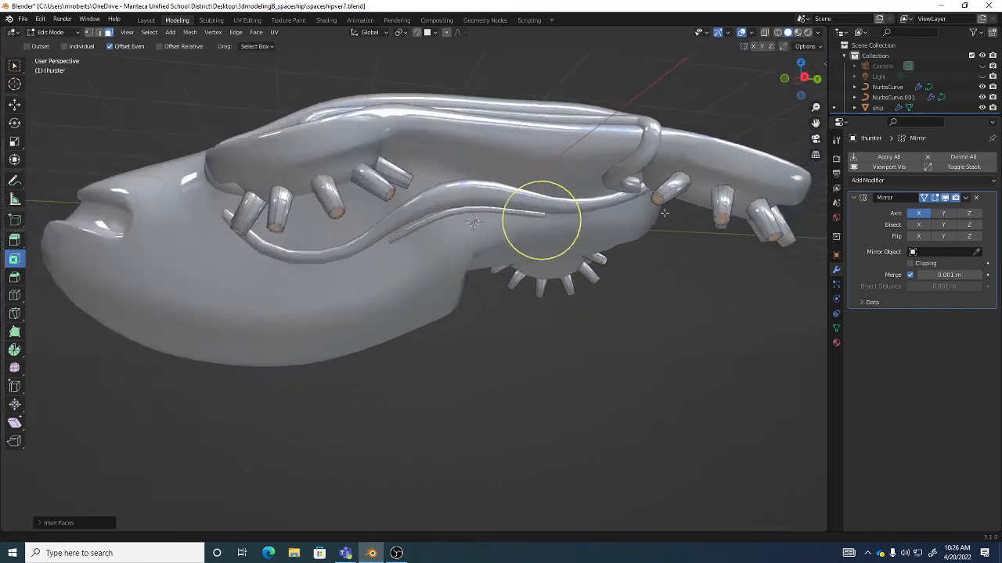
# Extrude the inset end faces along their normals about 0.19 m inward to hollow out the thrusters.
pyautogui.rightClick(679, 219)
pyautogui.moveTo(679, 219)
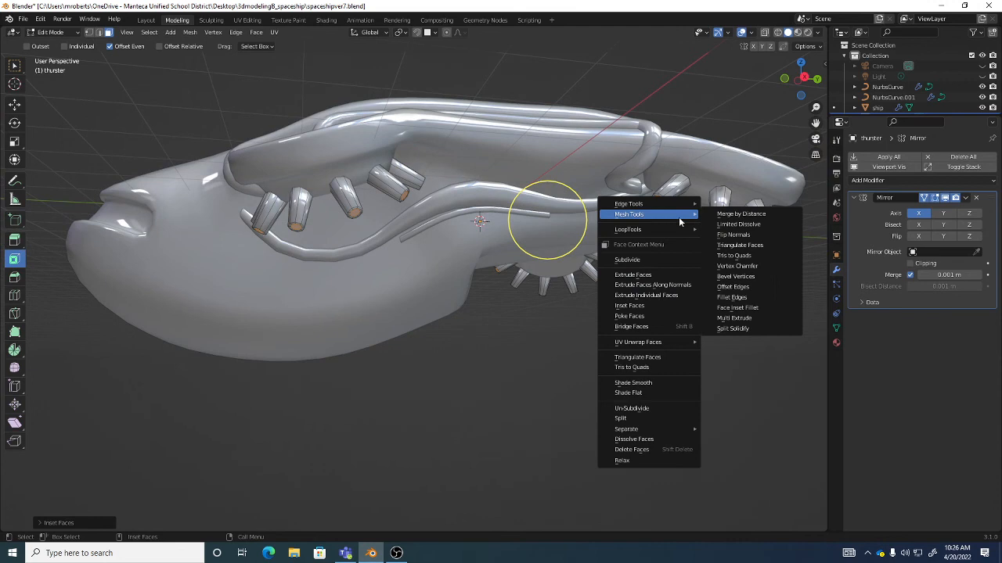
pyautogui.click(666, 287)
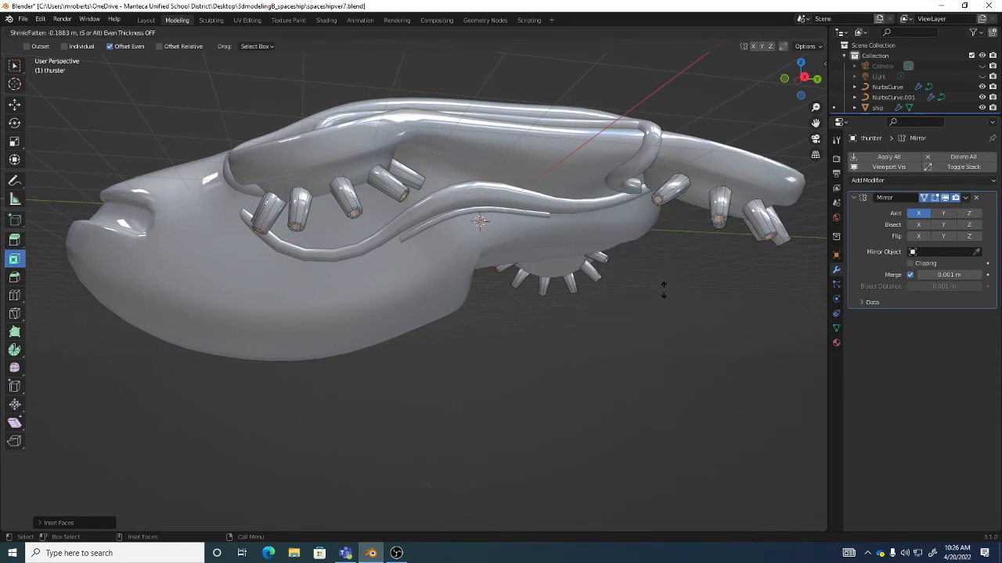
pyautogui.click(664, 290)
pyautogui.moveTo(548, 211)
pyautogui.mouseDown(button='middle')
pyautogui.moveTo(719, 233)
pyautogui.moveTo(650, 321)
pyautogui.mouseUp(button='middle')
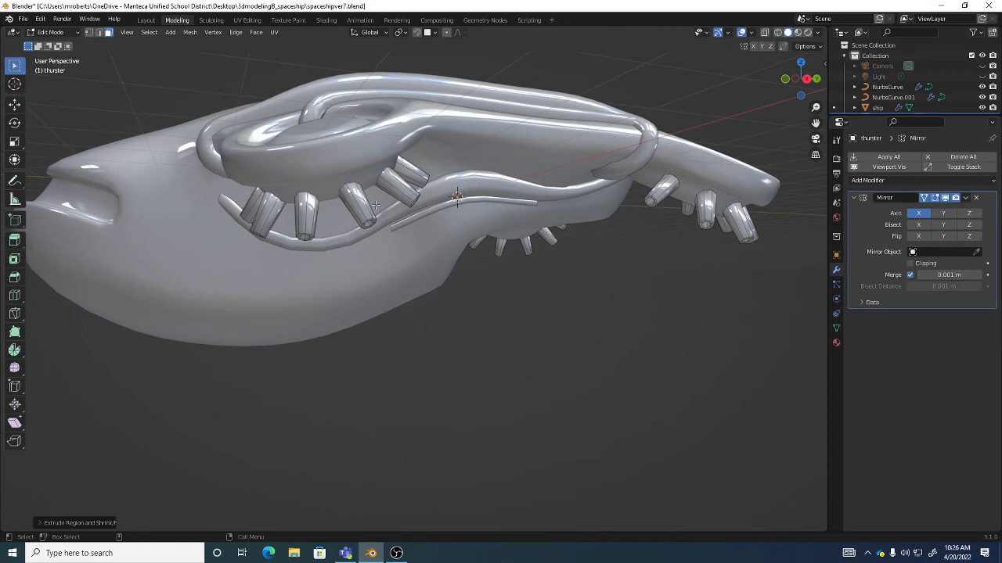
# Set the transform pivot point to Individual Origins.
pyautogui.moveTo(400, 190); pyautogui.dragTo(439, 204, button='middle')
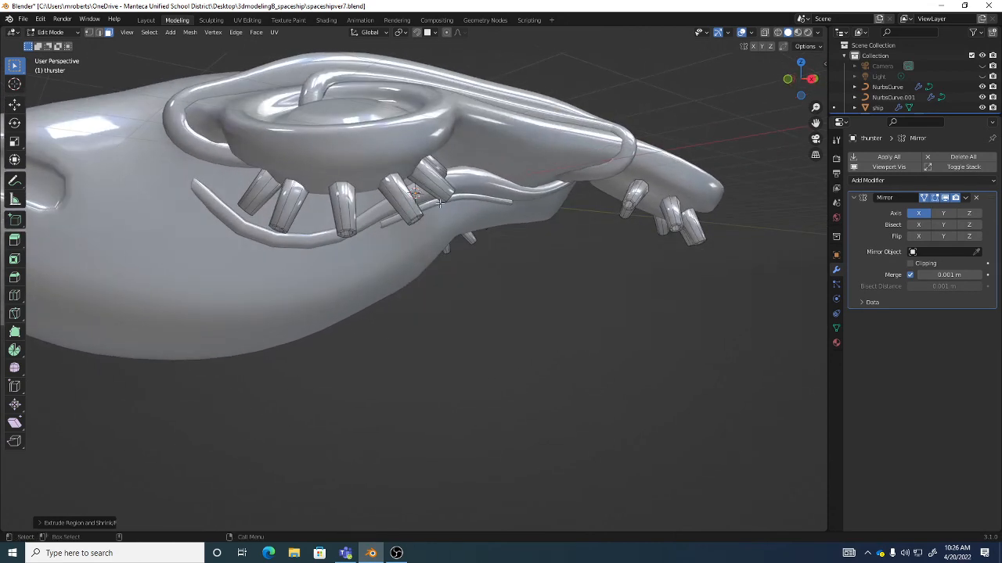
pyautogui.rightClick(542, 201)
pyautogui.click(399, 32)
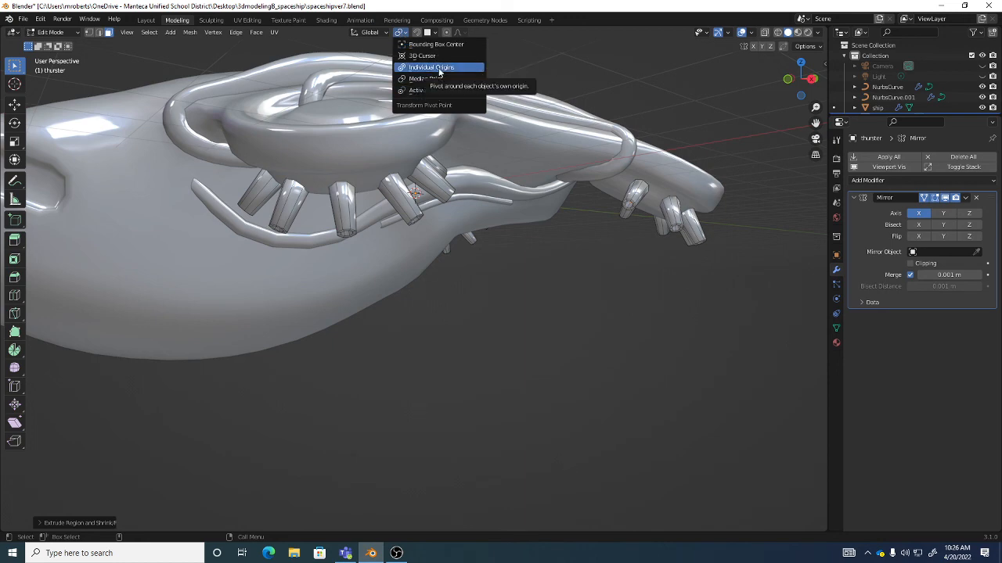
pyautogui.click(438, 68)
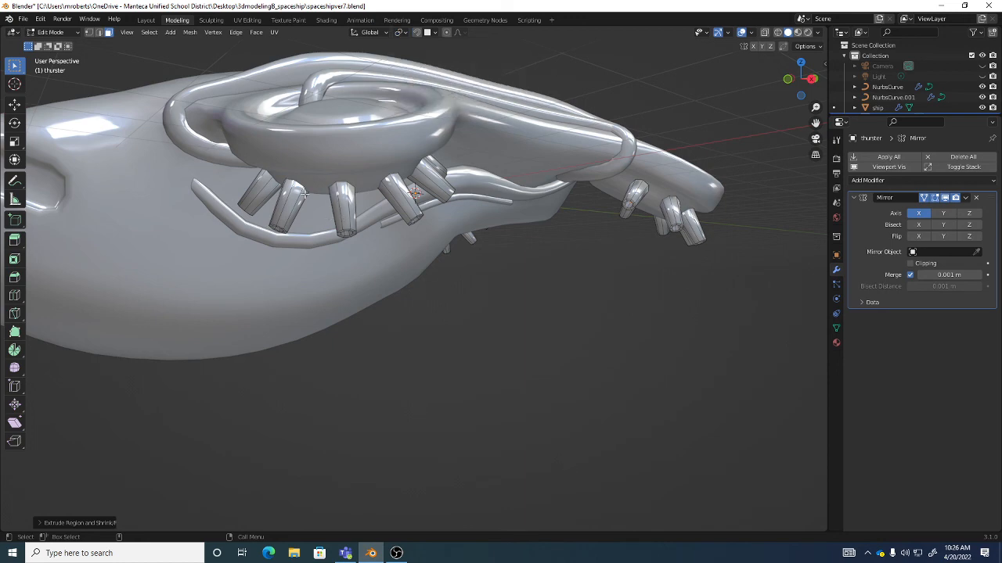
pyautogui.moveTo(504, 190); pyautogui.dragTo(470, 193, button='middle')
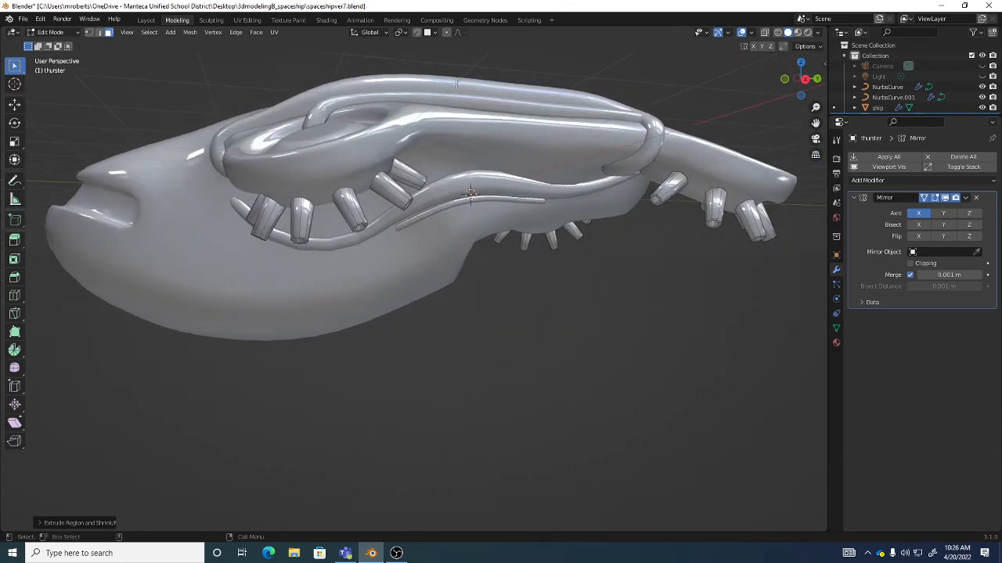
# Return the thrusters to Object Mode, deselect everything and save the spaceship file.
pyautogui.press('Tab')
pyautogui.moveTo(503, 200); pyautogui.dragTo(564, 289, button='middle')
pyautogui.click(577, 294)
pyautogui.scroll(-2, 578, 294)
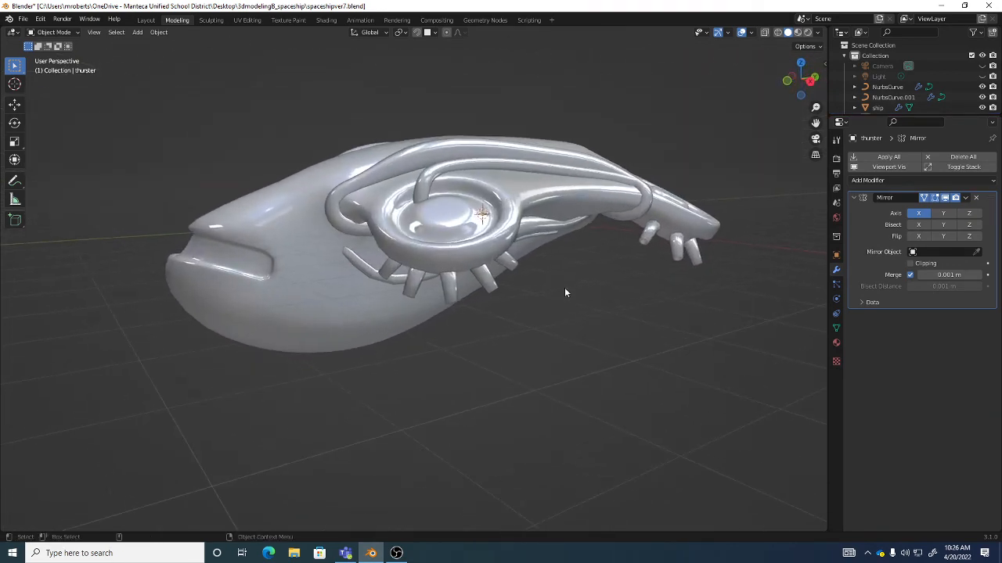
pyautogui.hotkey('ctrl', 's')
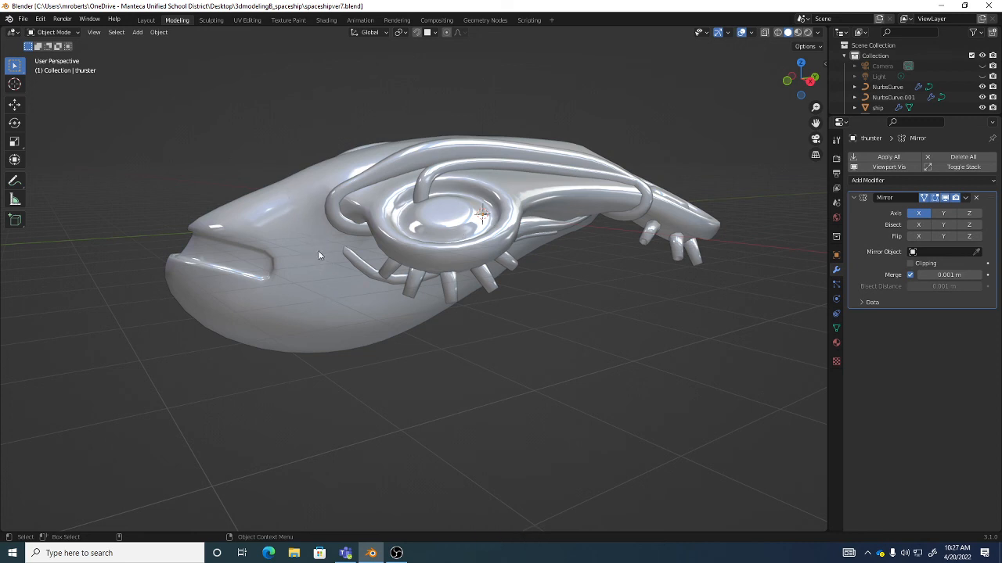
# Review the finished ship from below and from the side, save the file again and switch to OBS.
pyautogui.moveTo(351, 267); pyautogui.dragTo(424, 172, button='middle')
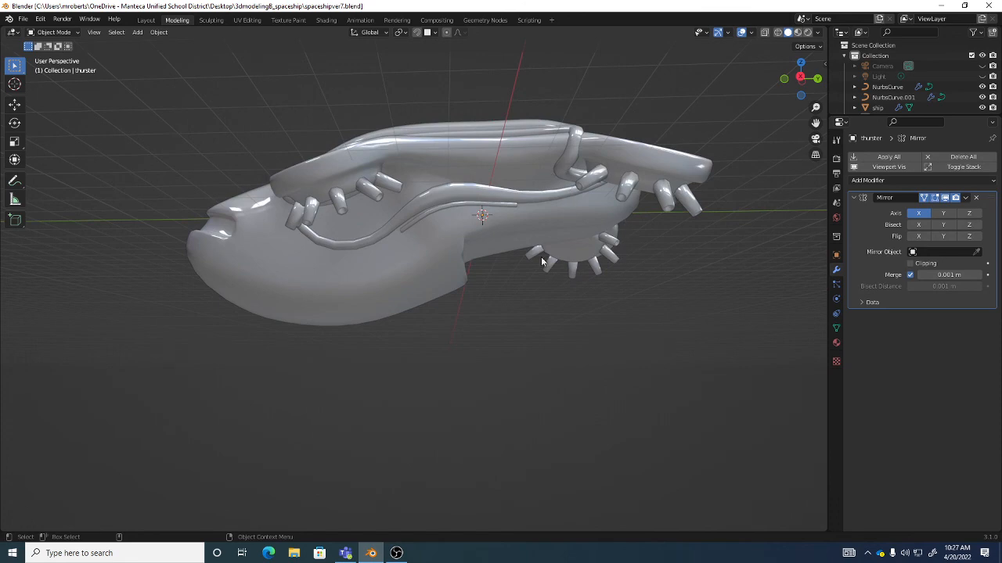
pyautogui.moveTo(542, 262); pyautogui.dragTo(563, 273, button='middle')
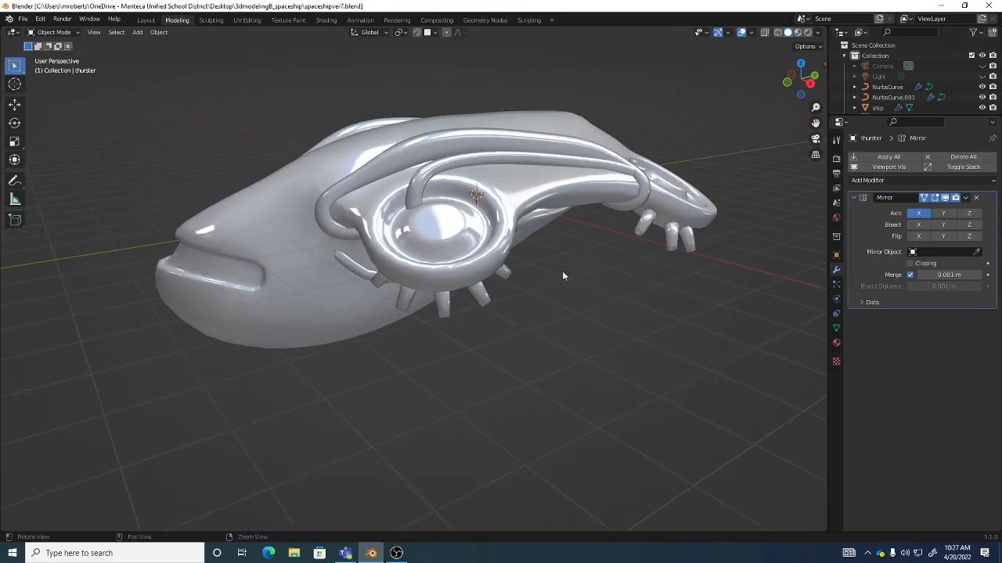
pyautogui.hotkey('ctrl', 's')
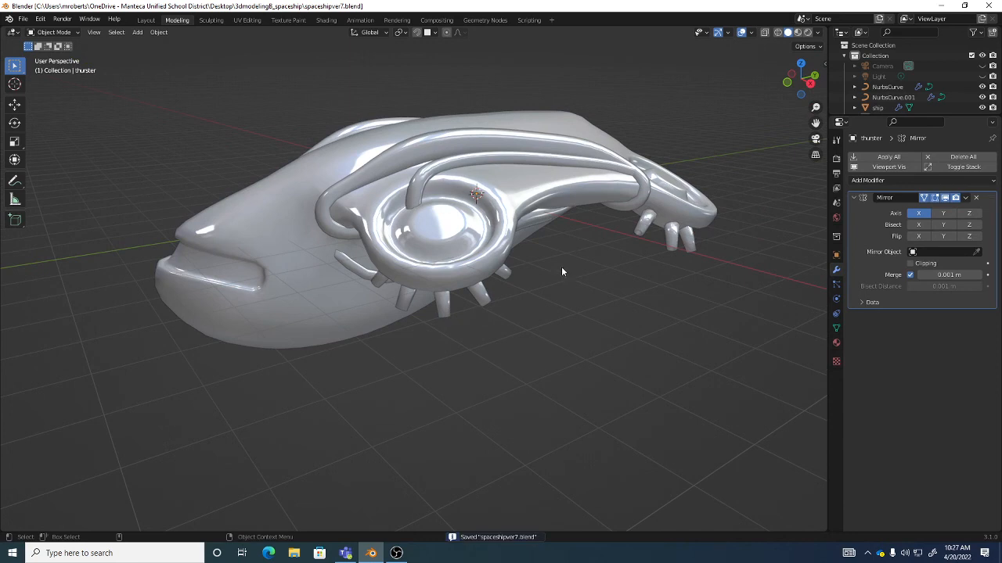
pyautogui.click(397, 553)
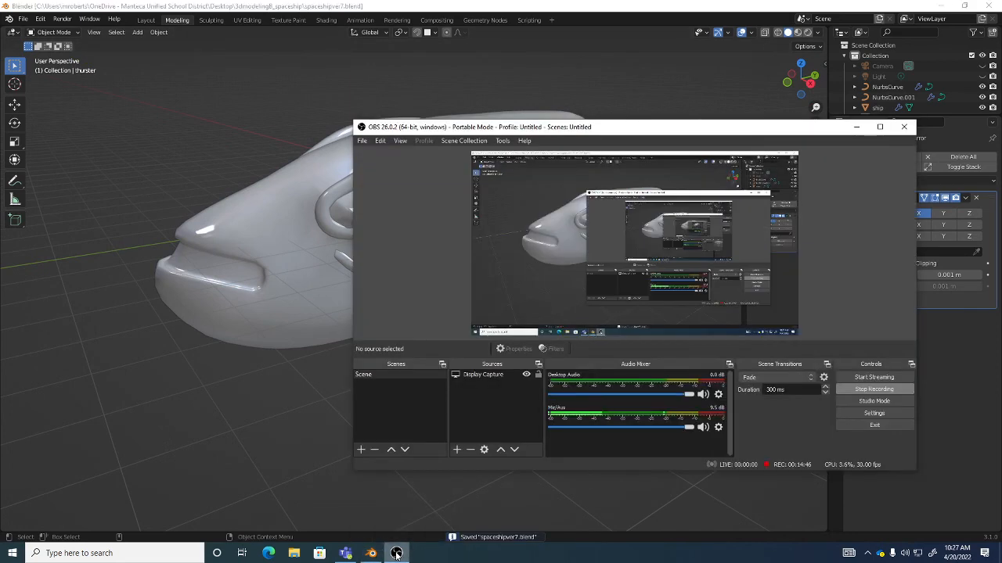